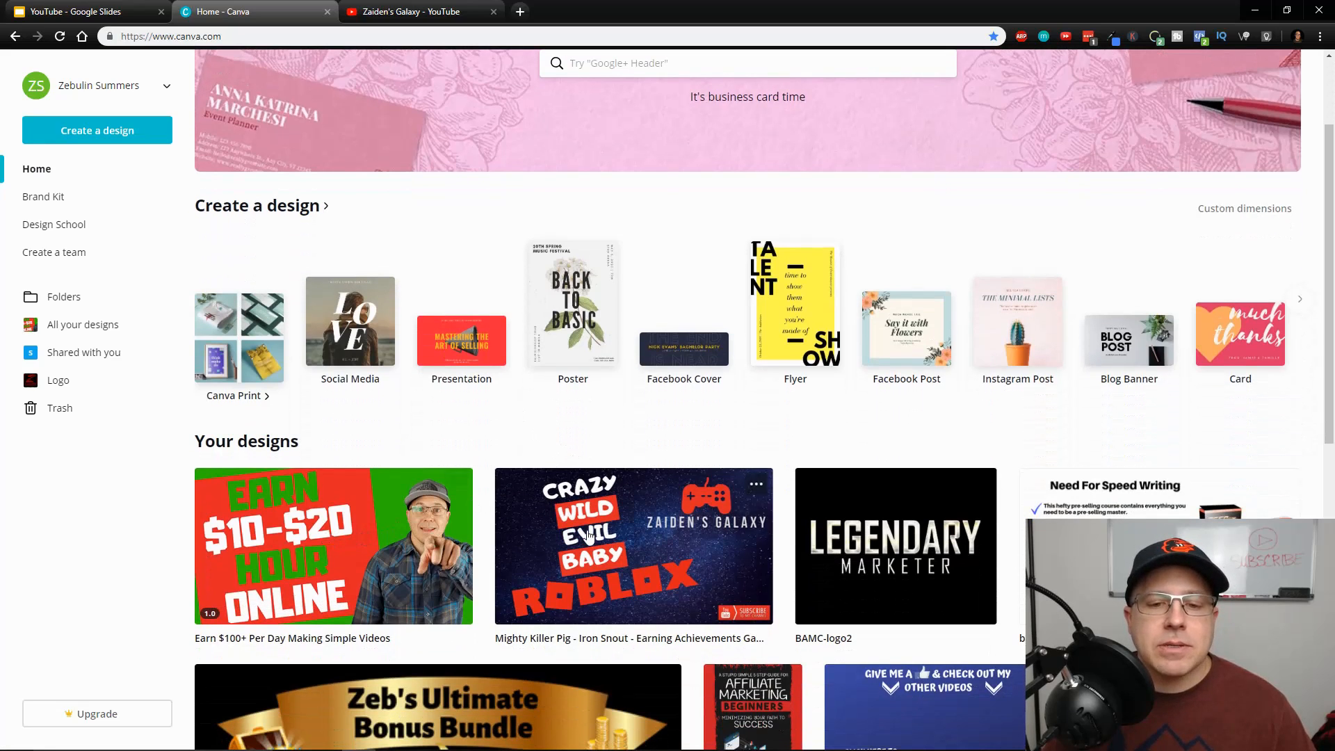
# Switch to the gaming channel's YouTube page and examine its banner and uploaded video thumbnails
pyautogui.click(382, 14)
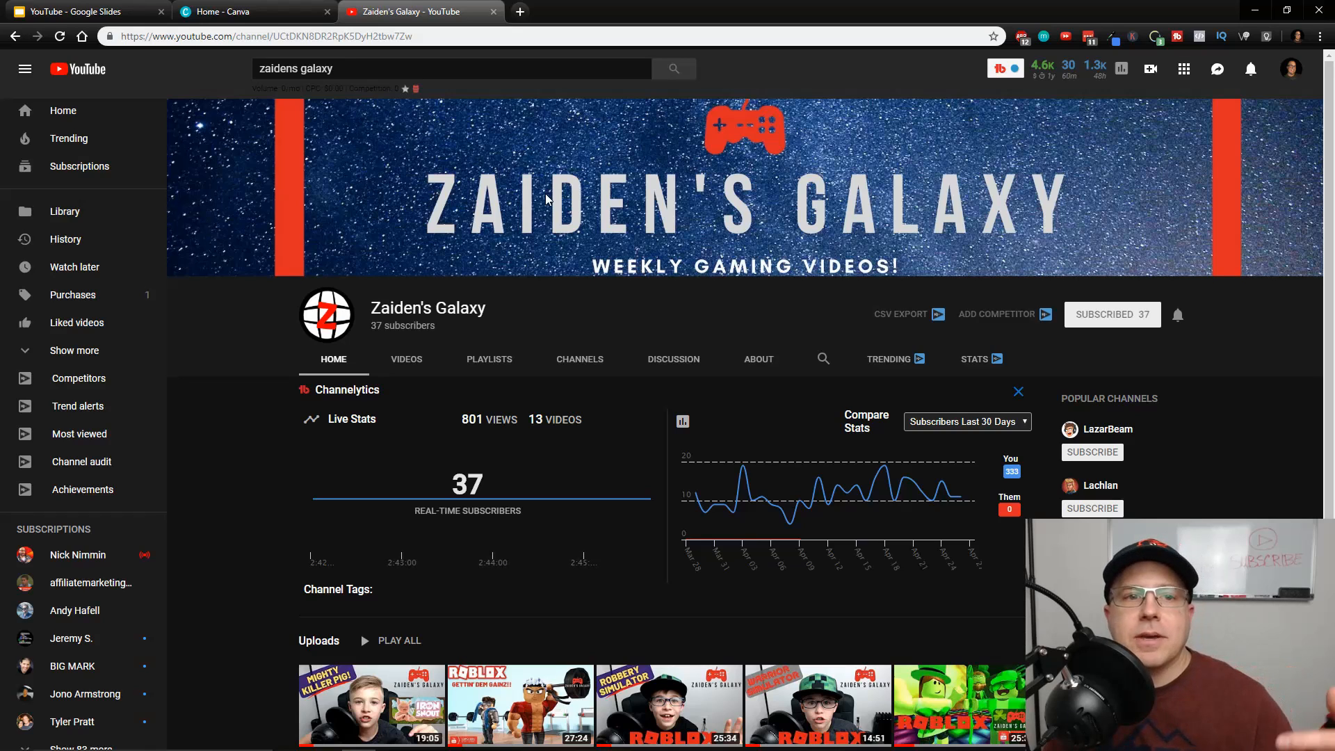
pyautogui.scroll(-1, 562, 406)
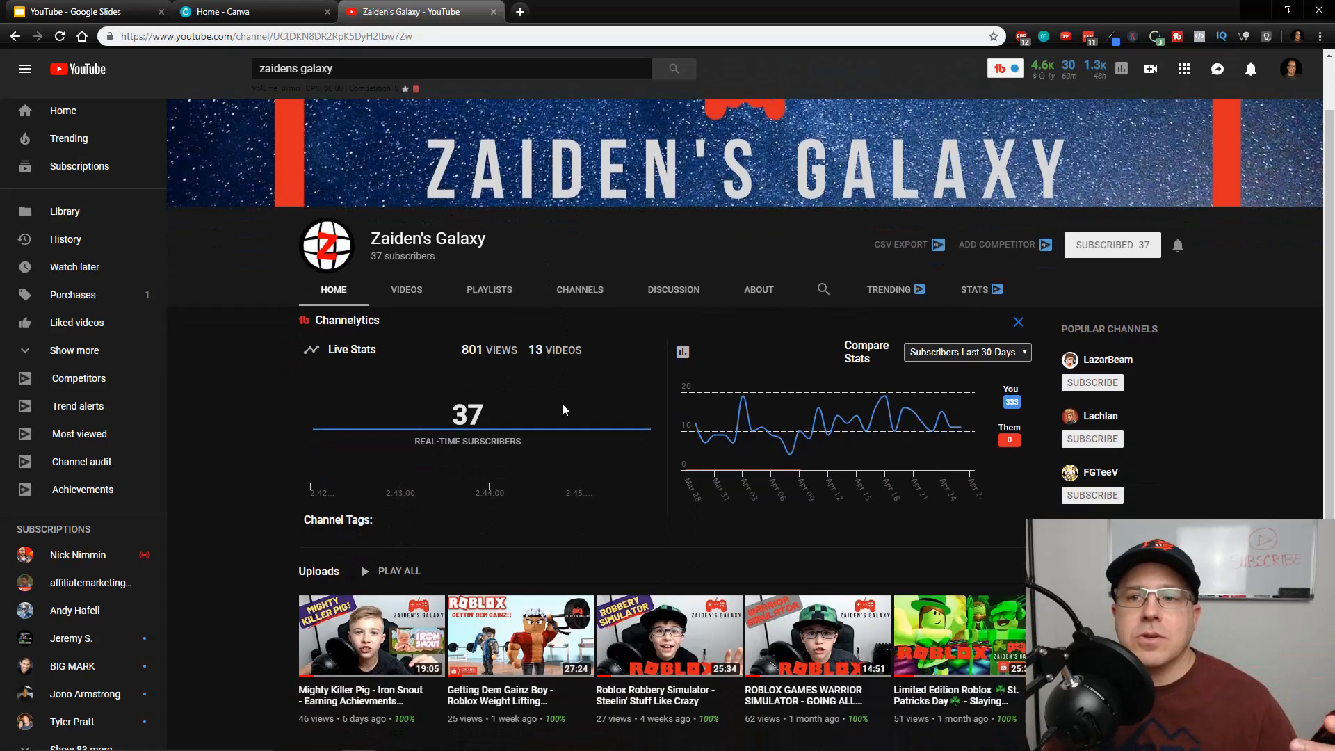
pyautogui.moveTo(550, 457)
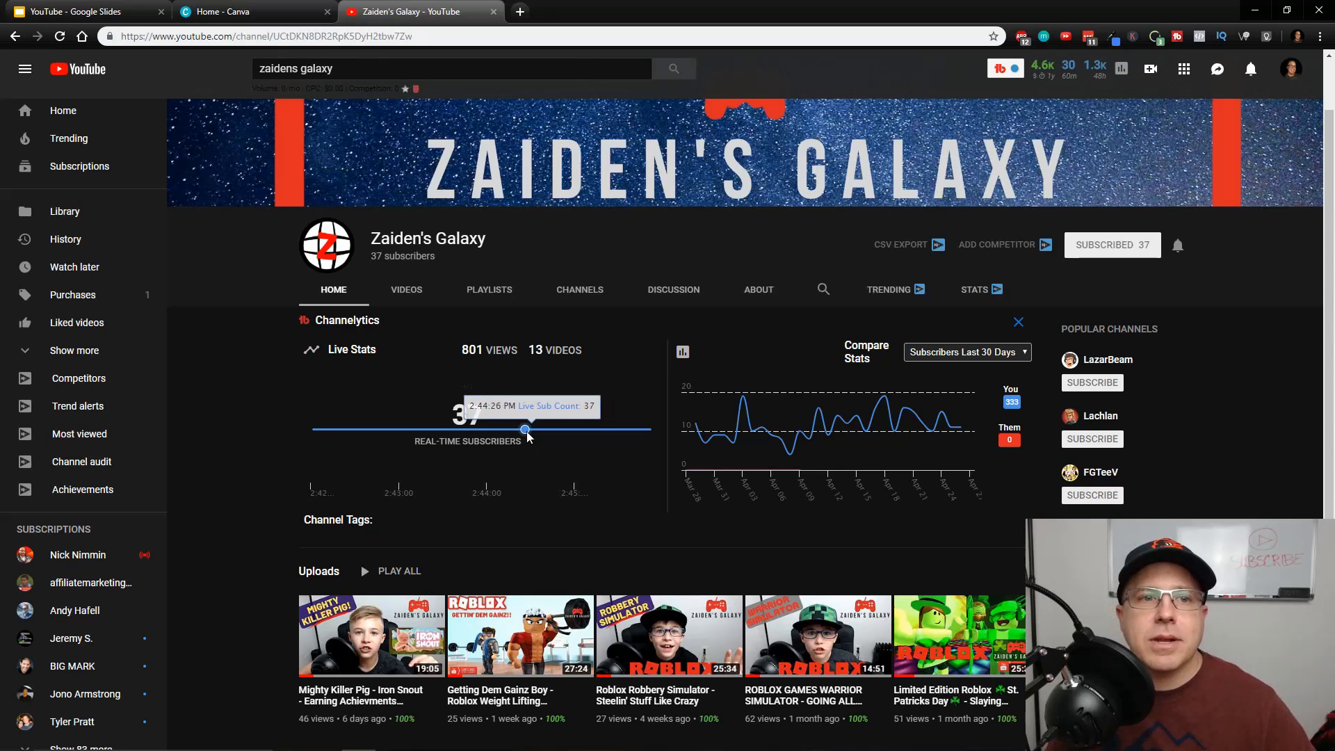
pyautogui.scroll(-2, 527, 432)
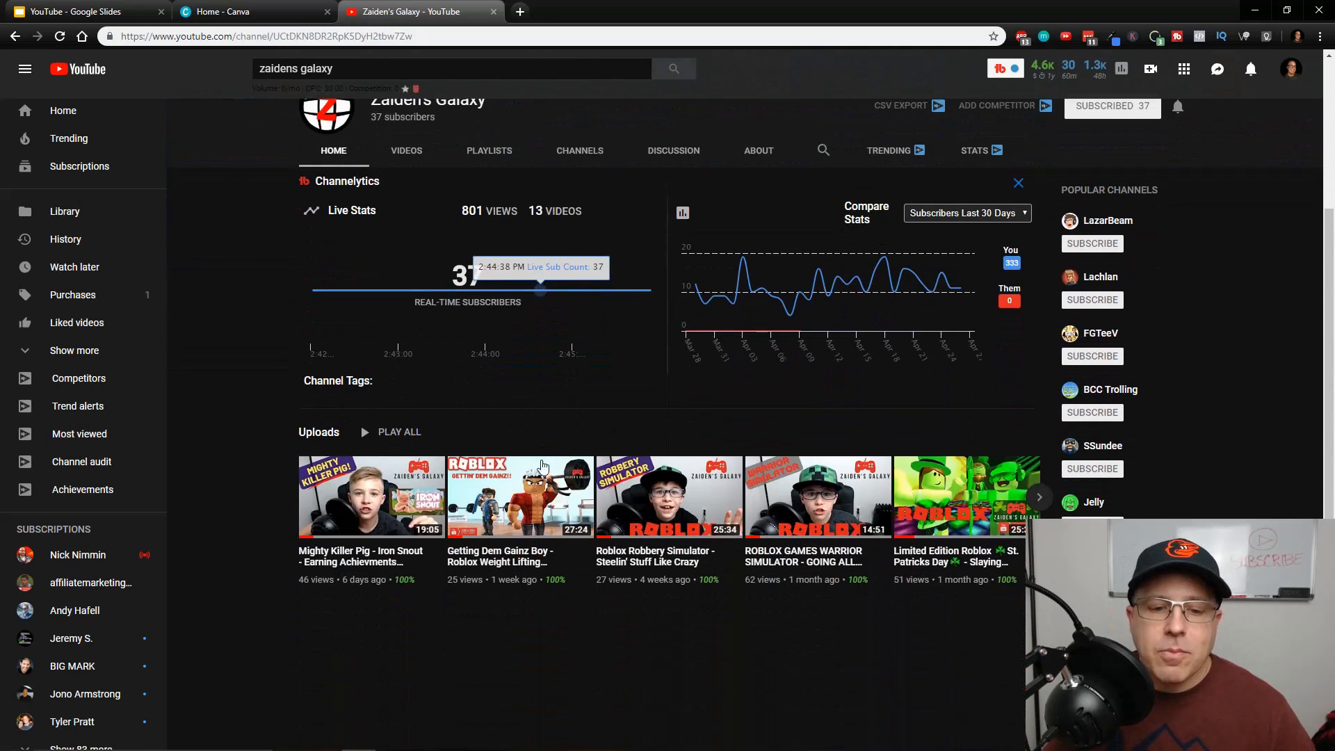
pyautogui.scroll(3, 542, 431)
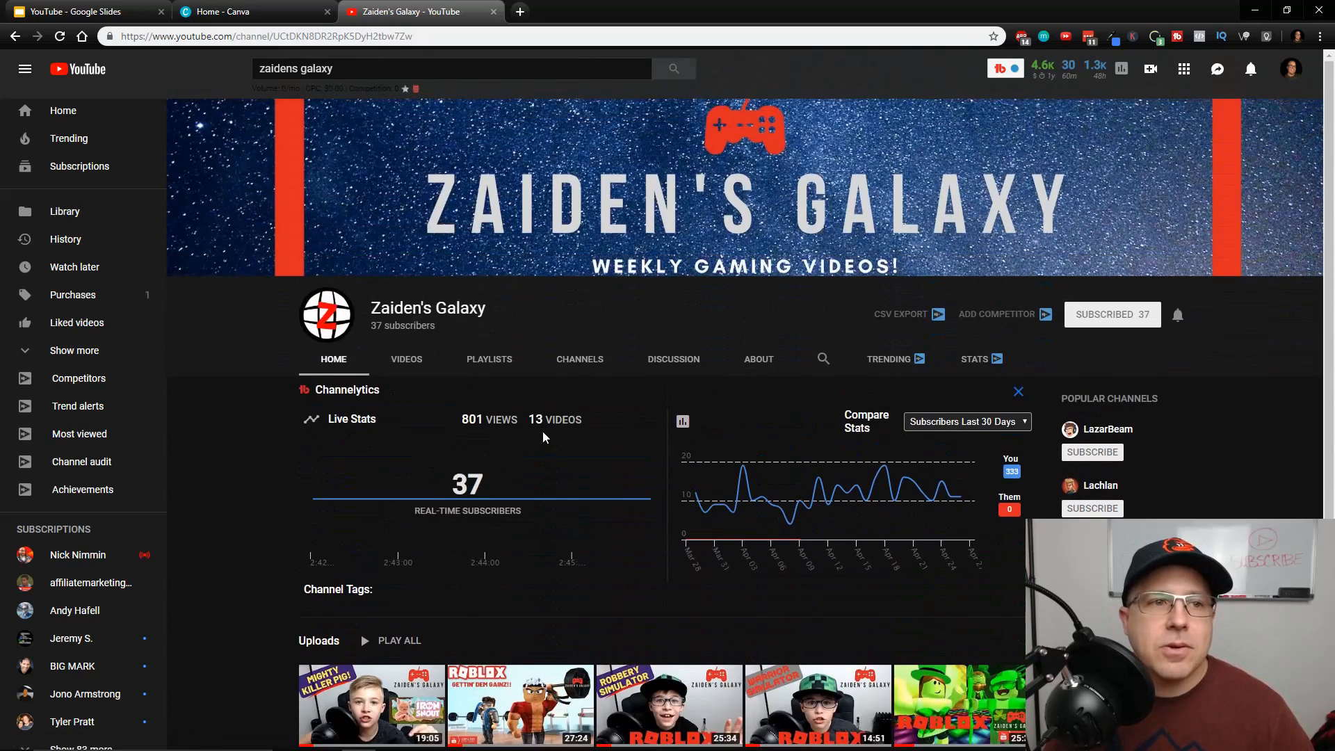
# Return to the Canva home page and open the "Earn $100+ Per Day Making Simple Videos" thumbnail design
pyautogui.click(222, 13)
pyautogui.scroll(-2, 456, 483)
pyautogui.click(348, 438)
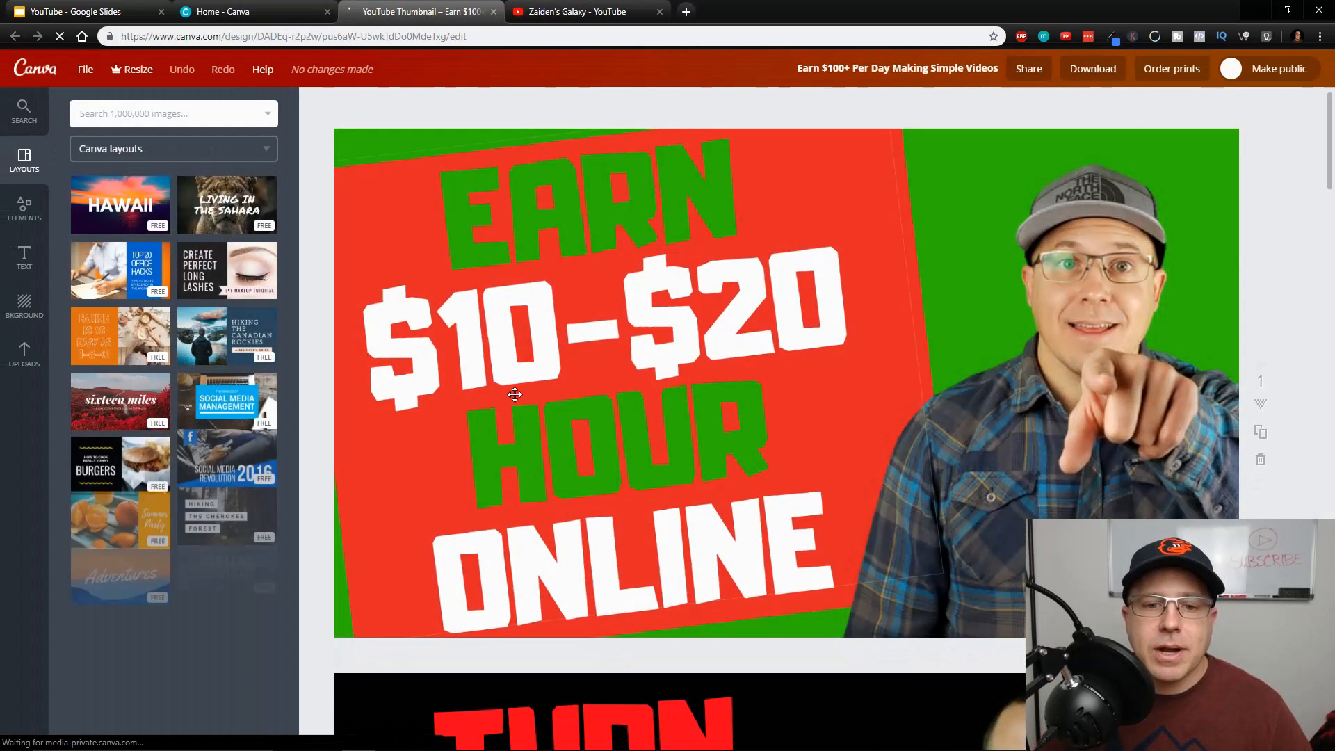
# Look through the design's thumbnail pages and return to the first one
pyautogui.scroll(-2, 572, 421)
pyautogui.scroll(-14, 572, 421)
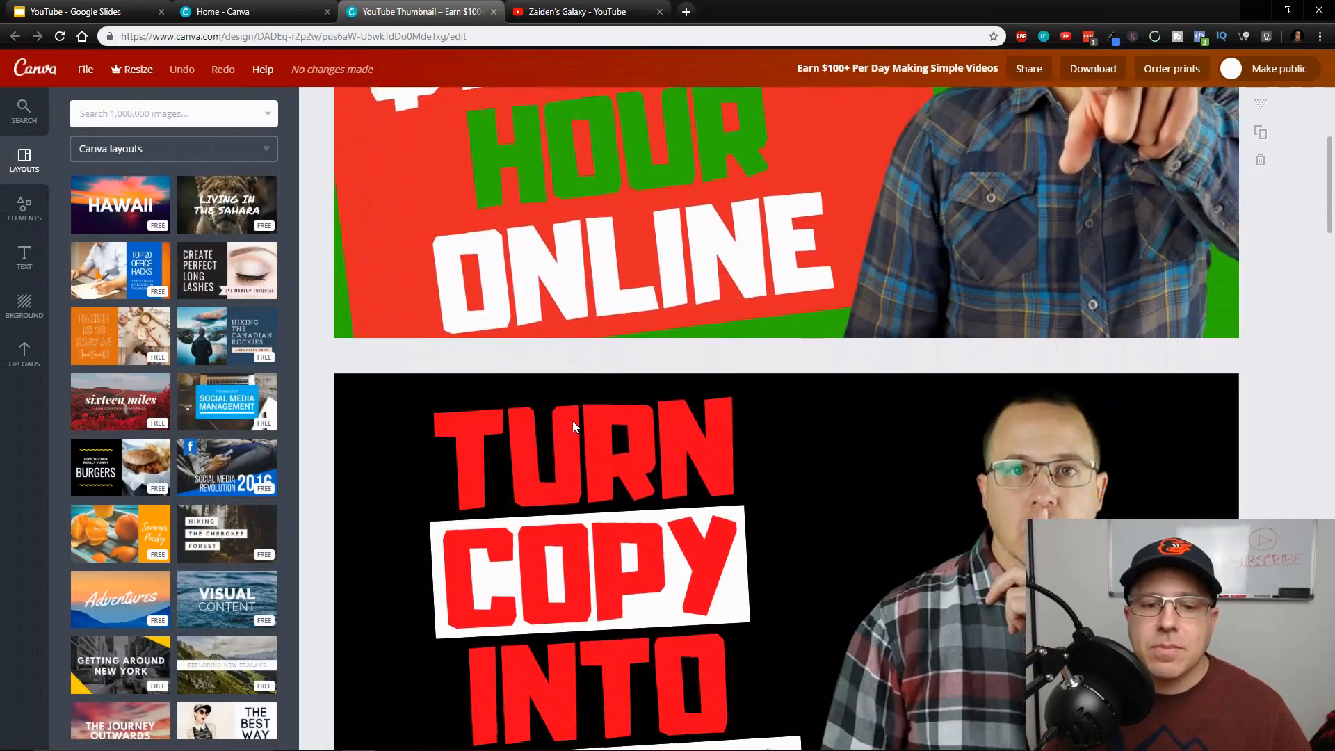
pyautogui.scroll(-18, 572, 421)
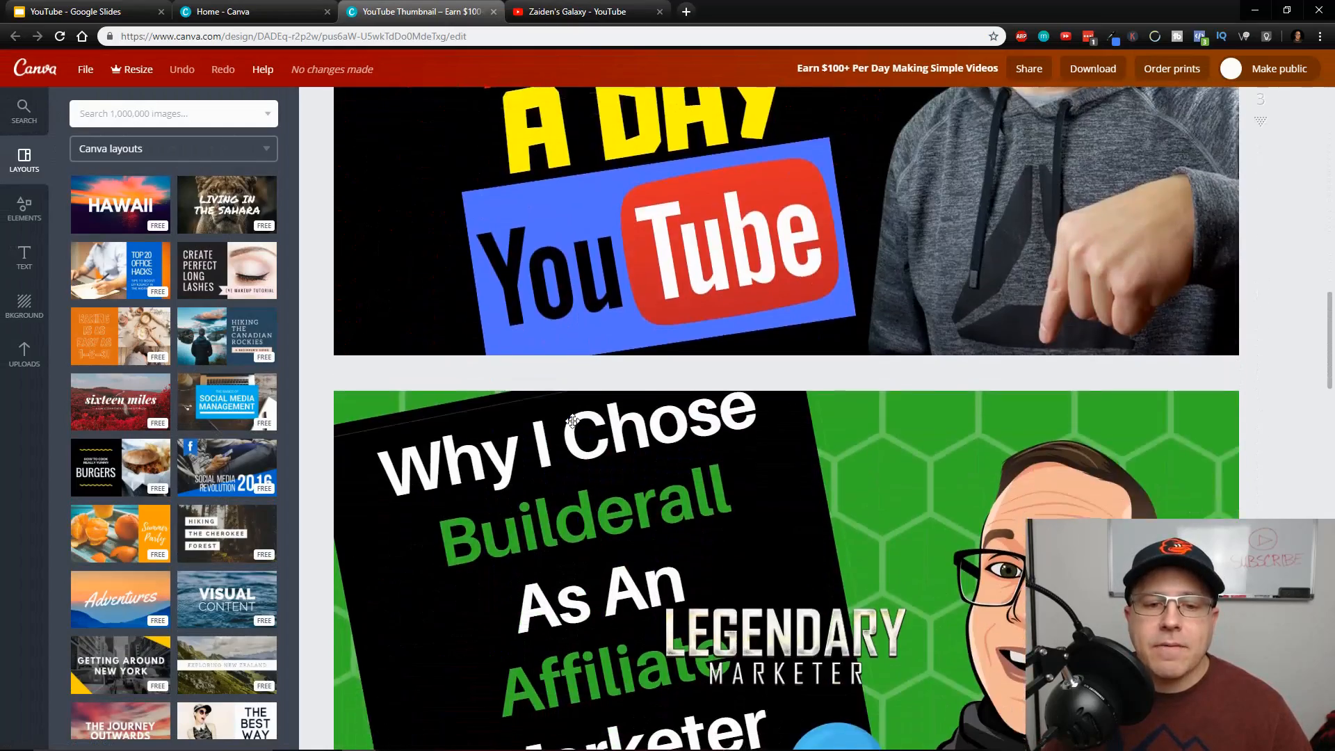
pyautogui.scroll(-20, 572, 421)
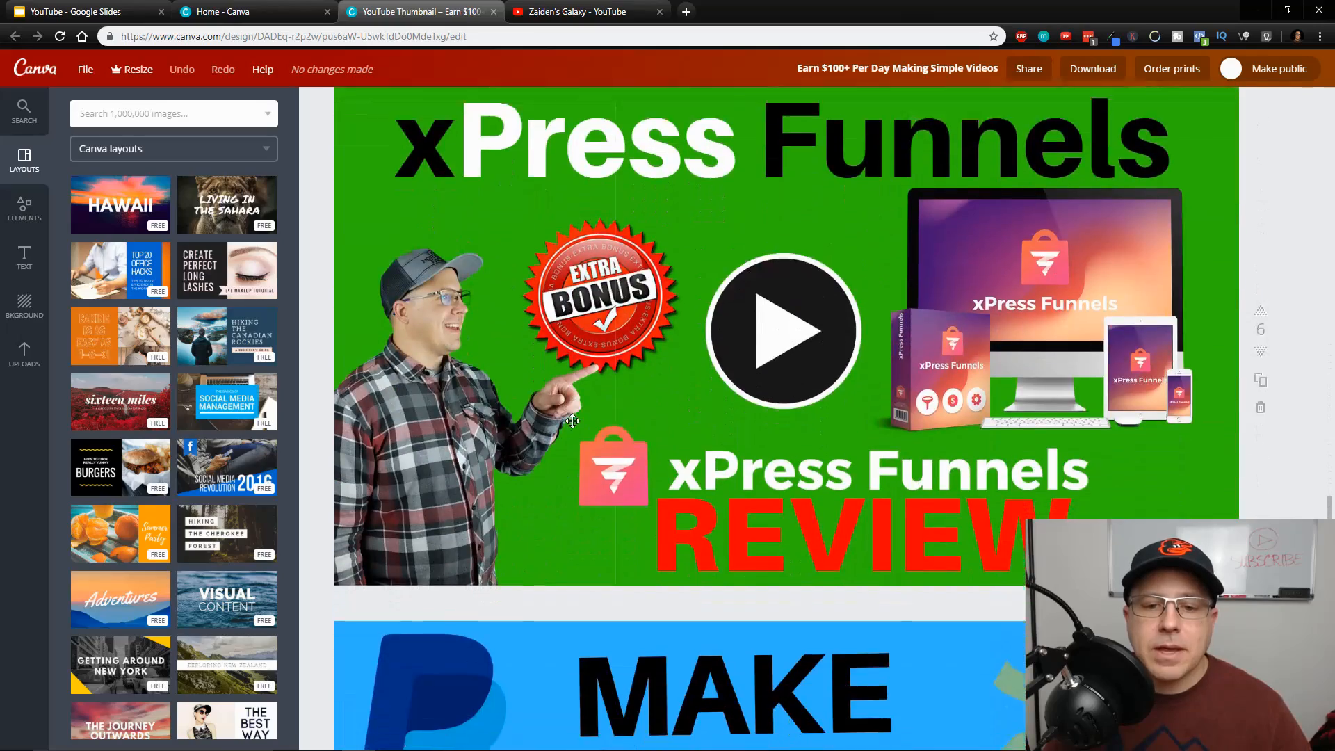
pyautogui.scroll(20, 572, 420)
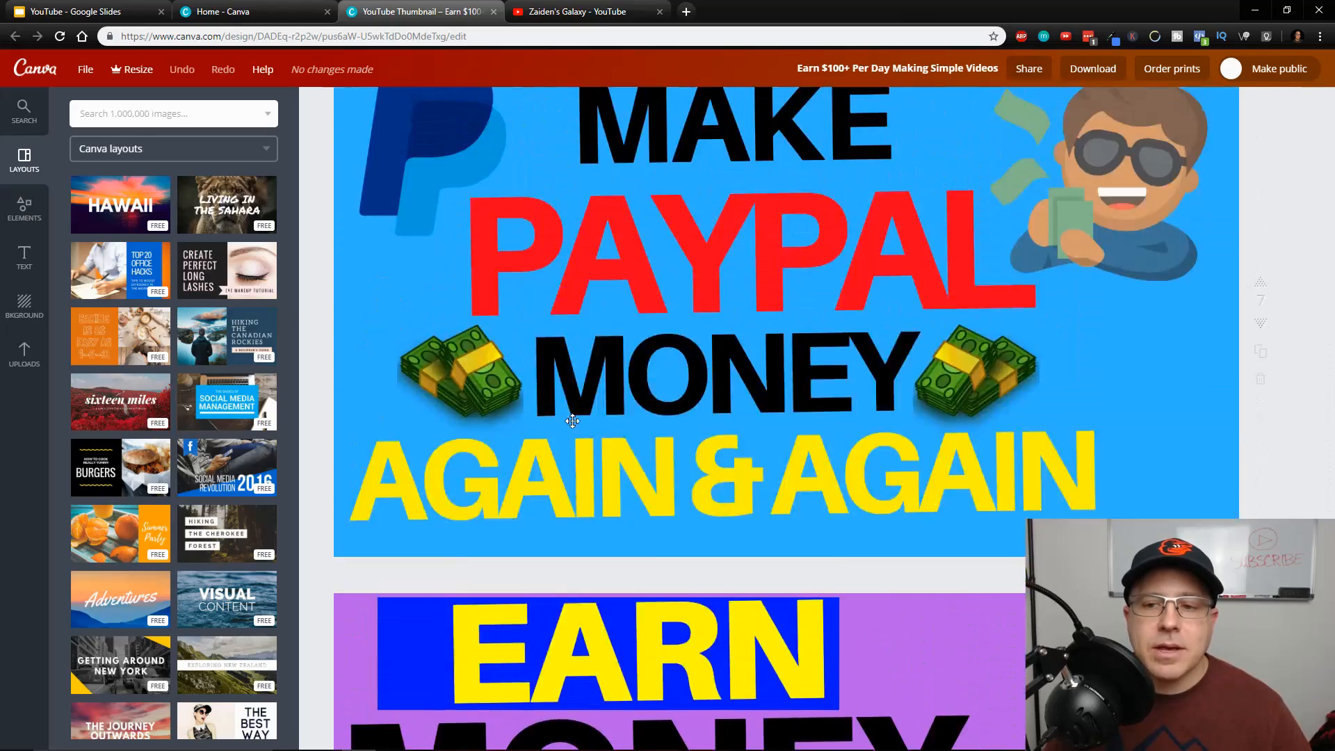
pyautogui.scroll(20, 572, 421)
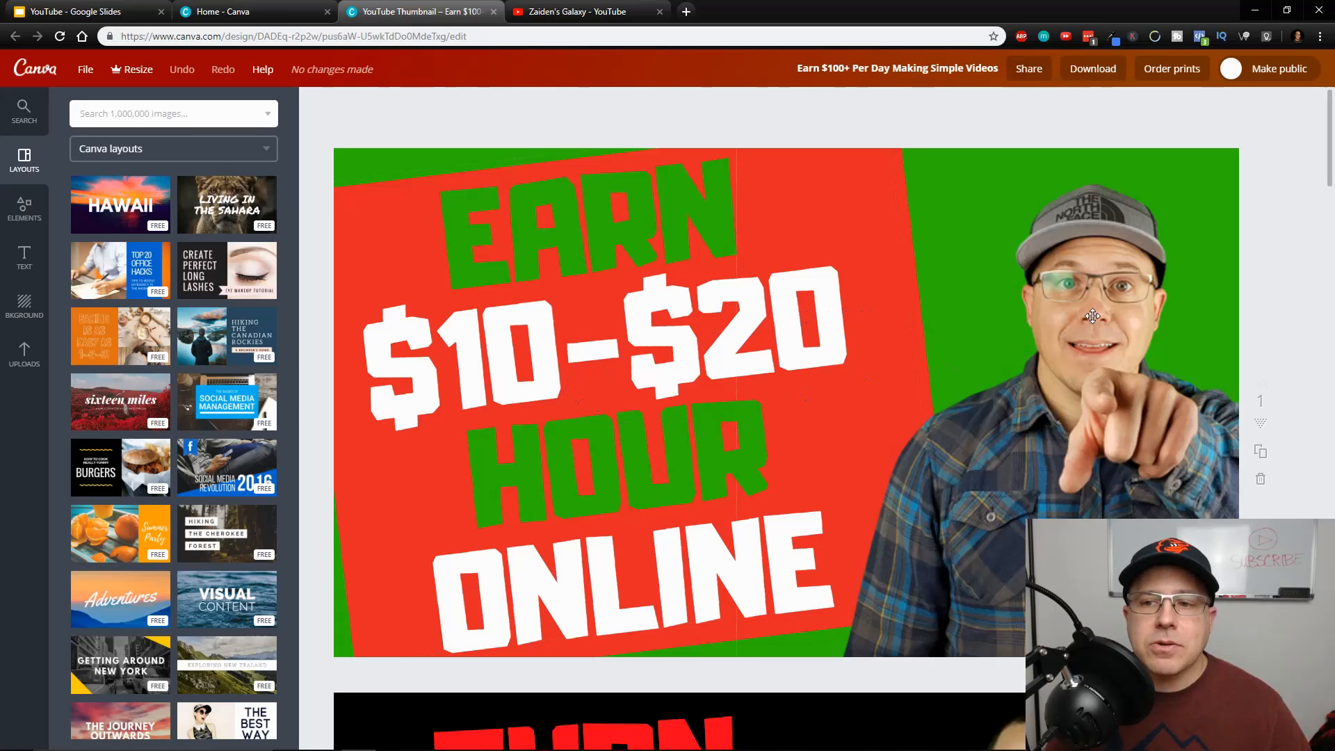
# Shift the portrait on the first thumbnail slightly toward the headline and select the headline text
pyautogui.moveTo(1101, 295); pyautogui.dragTo(1085, 294)
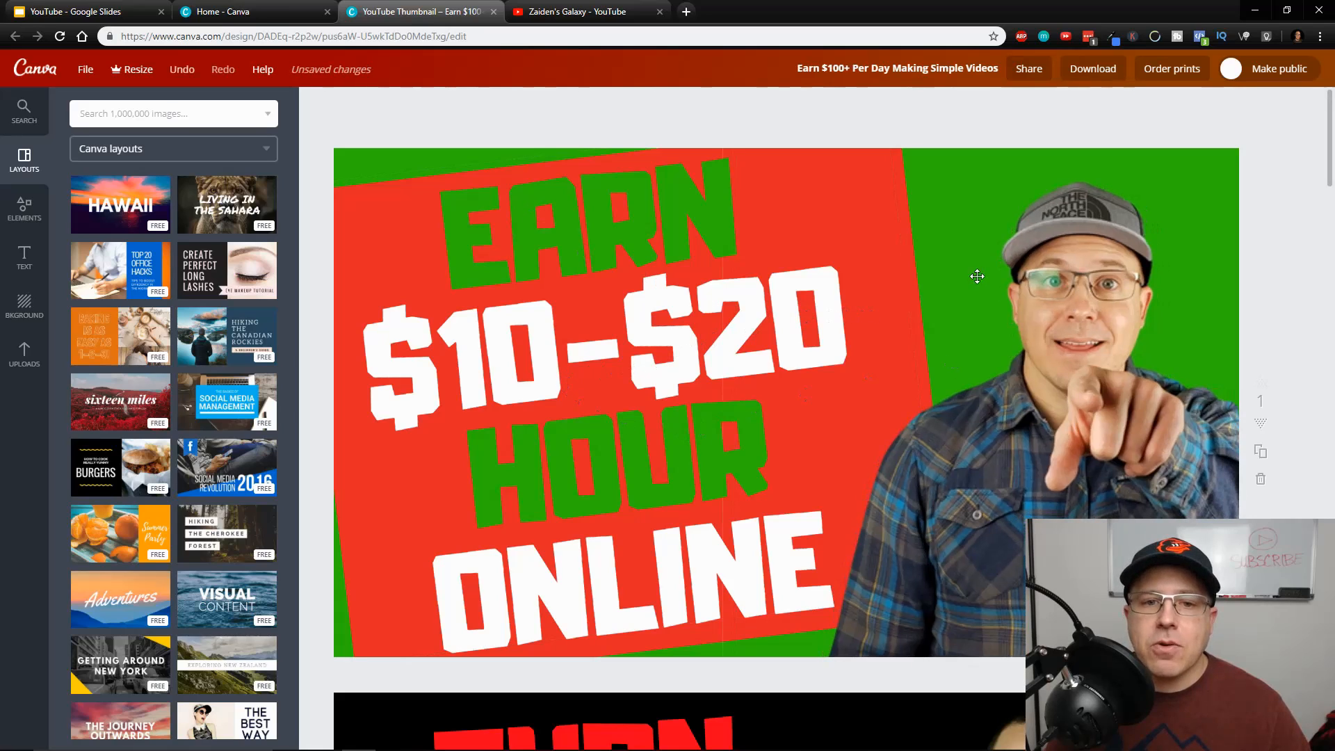
pyautogui.click(827, 220)
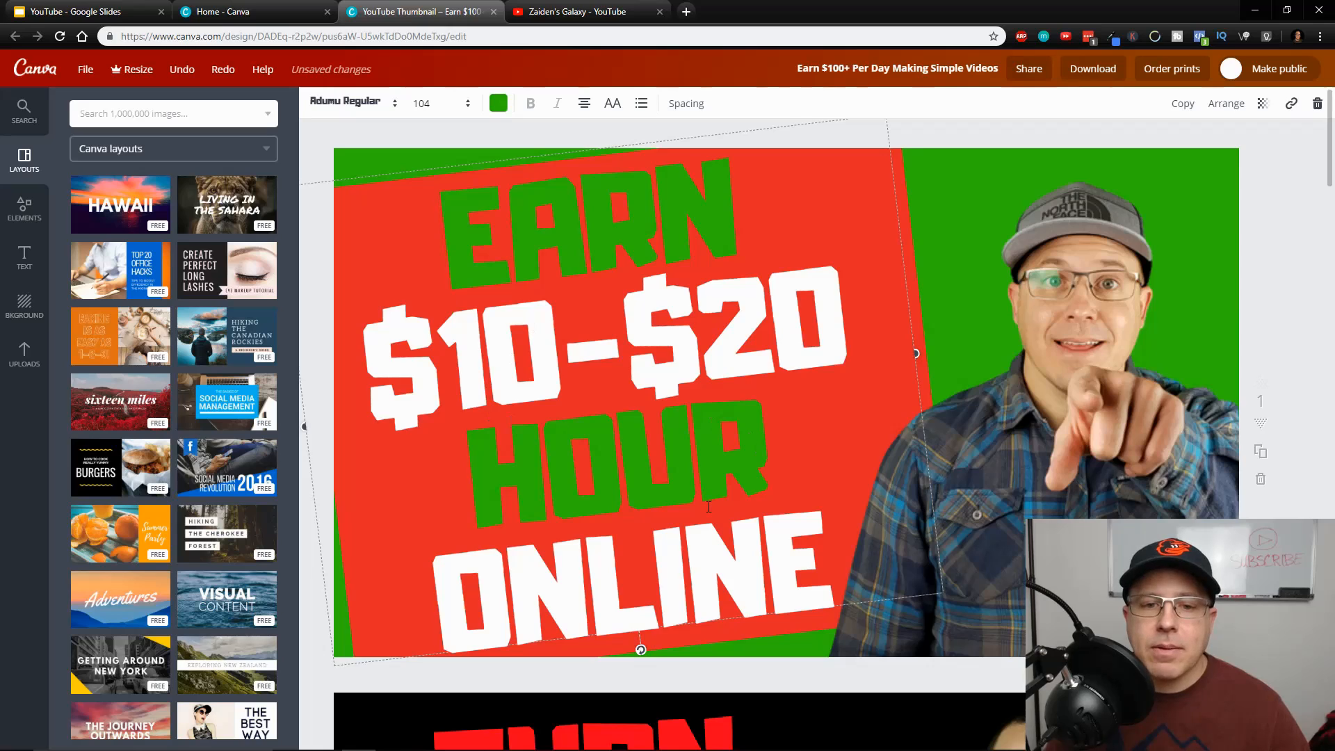
# Compare the text, images and background colours of the remaining thumbnail pages, stopping at the red "Edit YouTube Videos" page
pyautogui.scroll(-7, 708, 507)
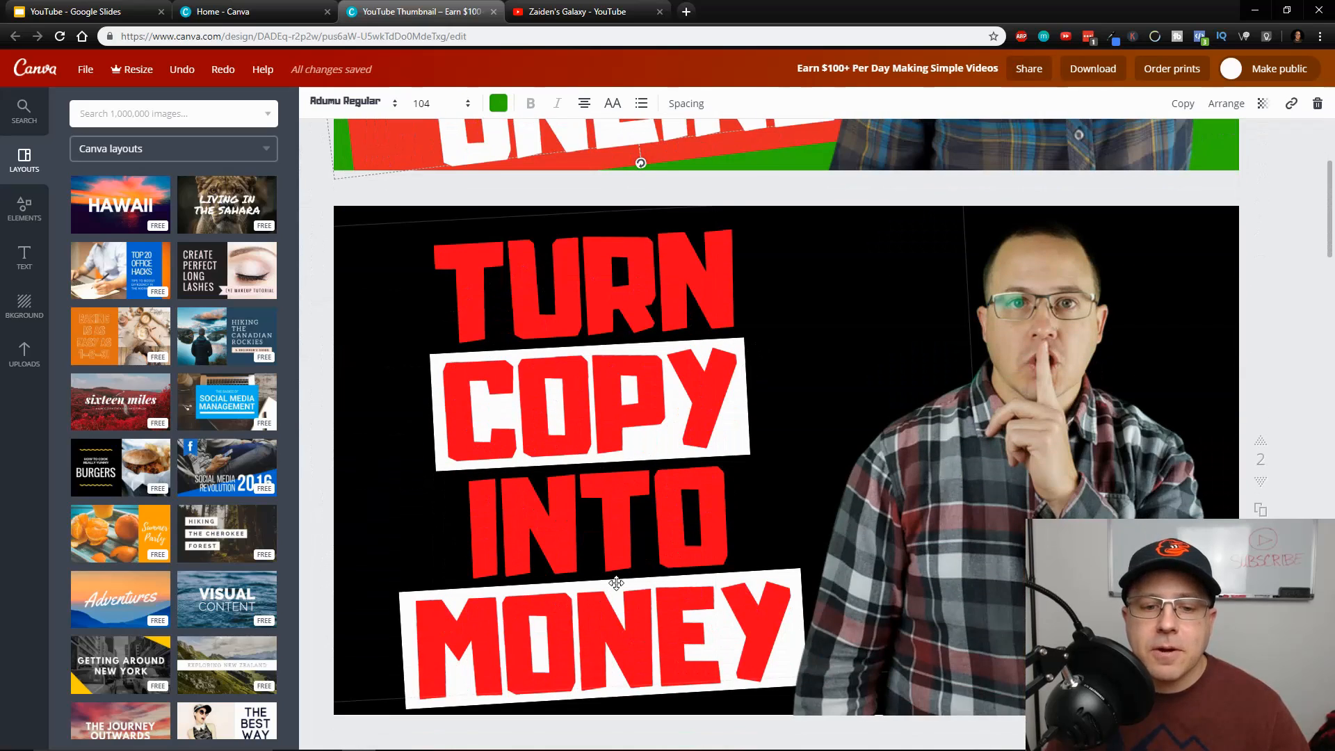
pyautogui.scroll(-20, 624, 385)
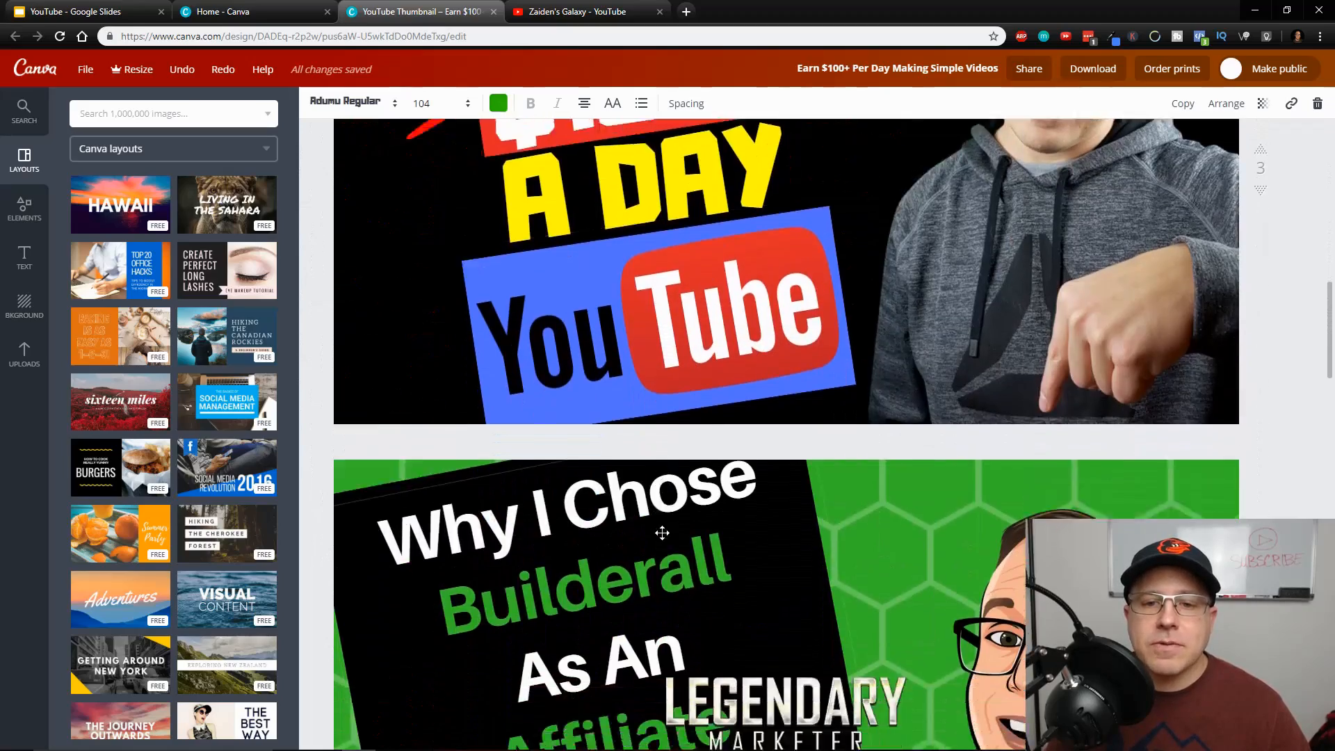
pyautogui.scroll(-20, 662, 533)
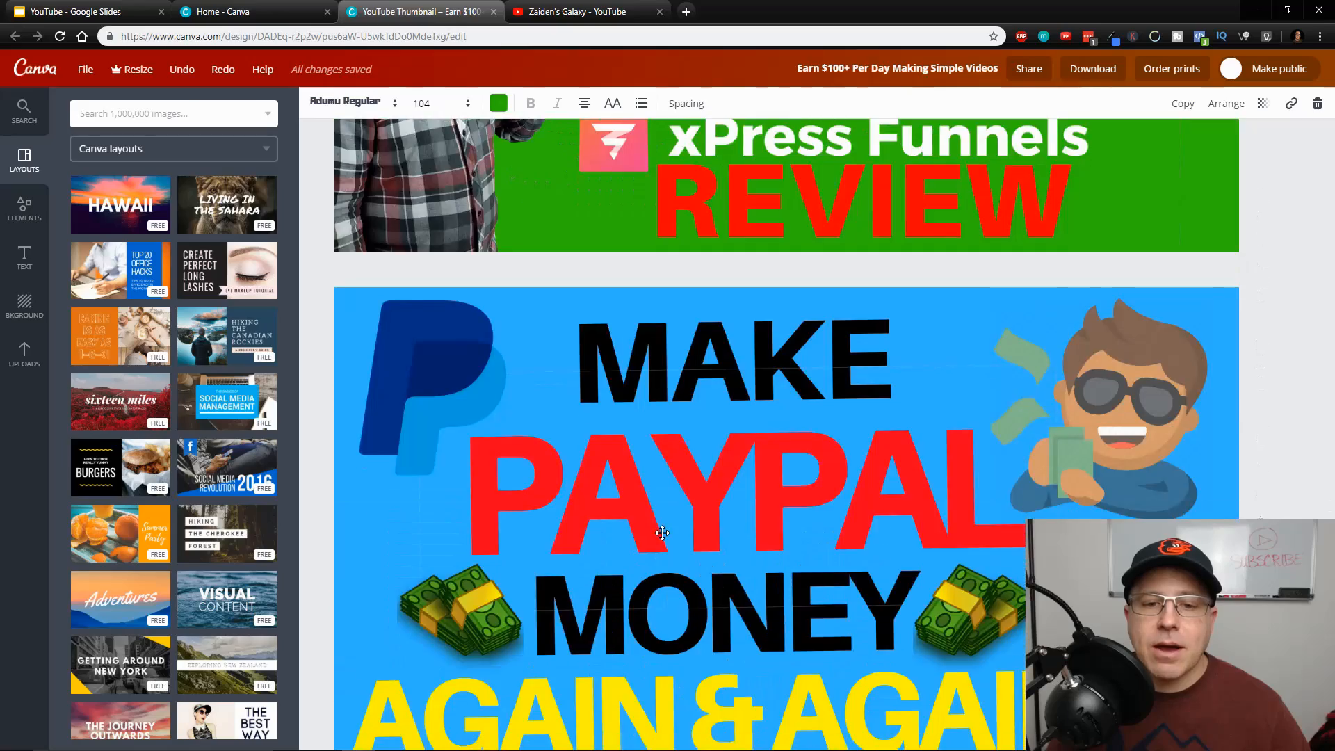
pyautogui.scroll(-4, 662, 533)
pyautogui.scroll(20, 662, 532)
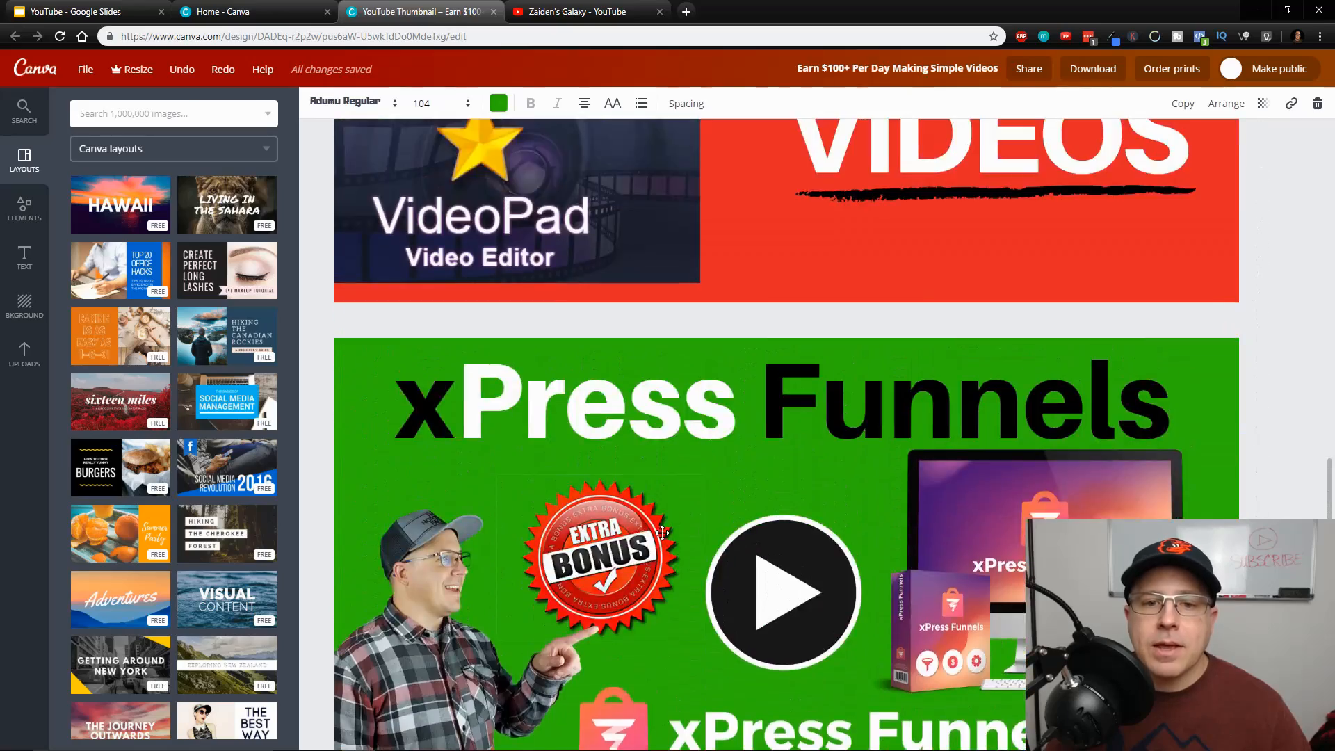
pyautogui.scroll(16, 662, 533)
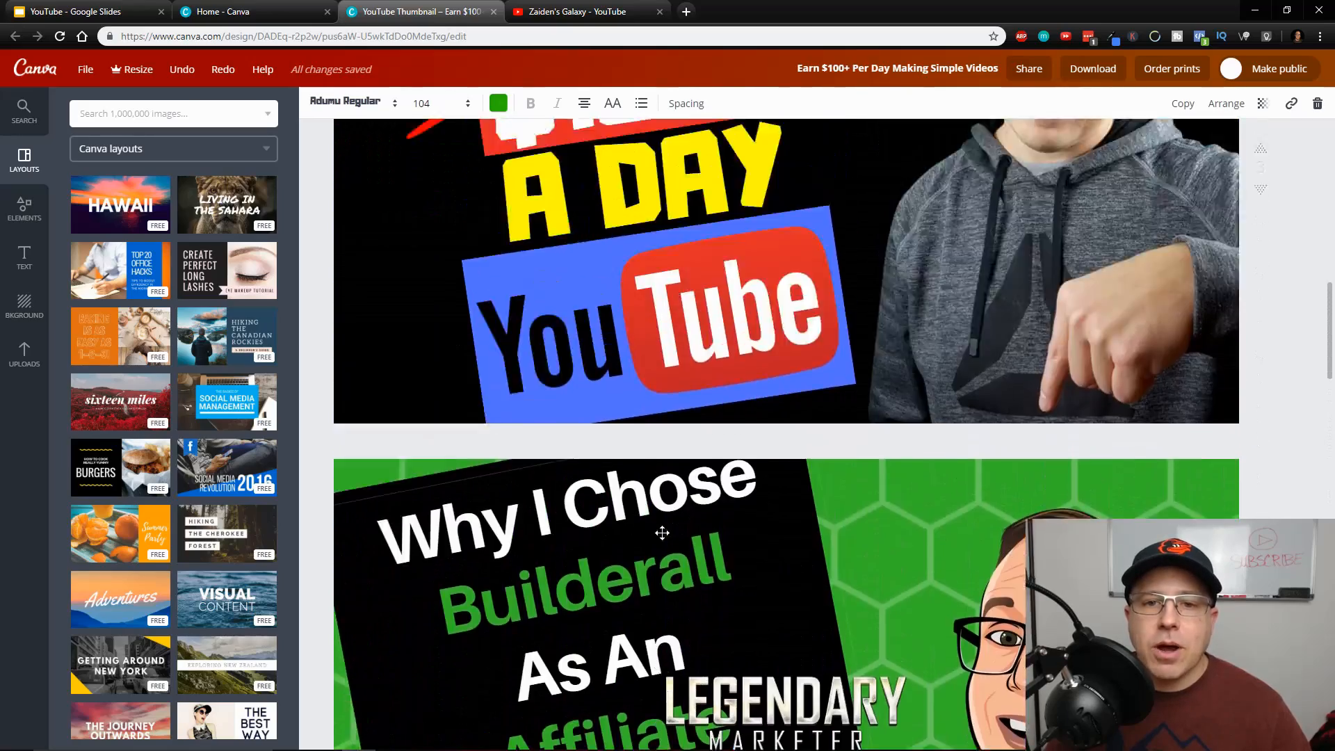
pyautogui.scroll(17, 662, 532)
pyautogui.scroll(-16, 662, 533)
pyautogui.scroll(-20, 662, 533)
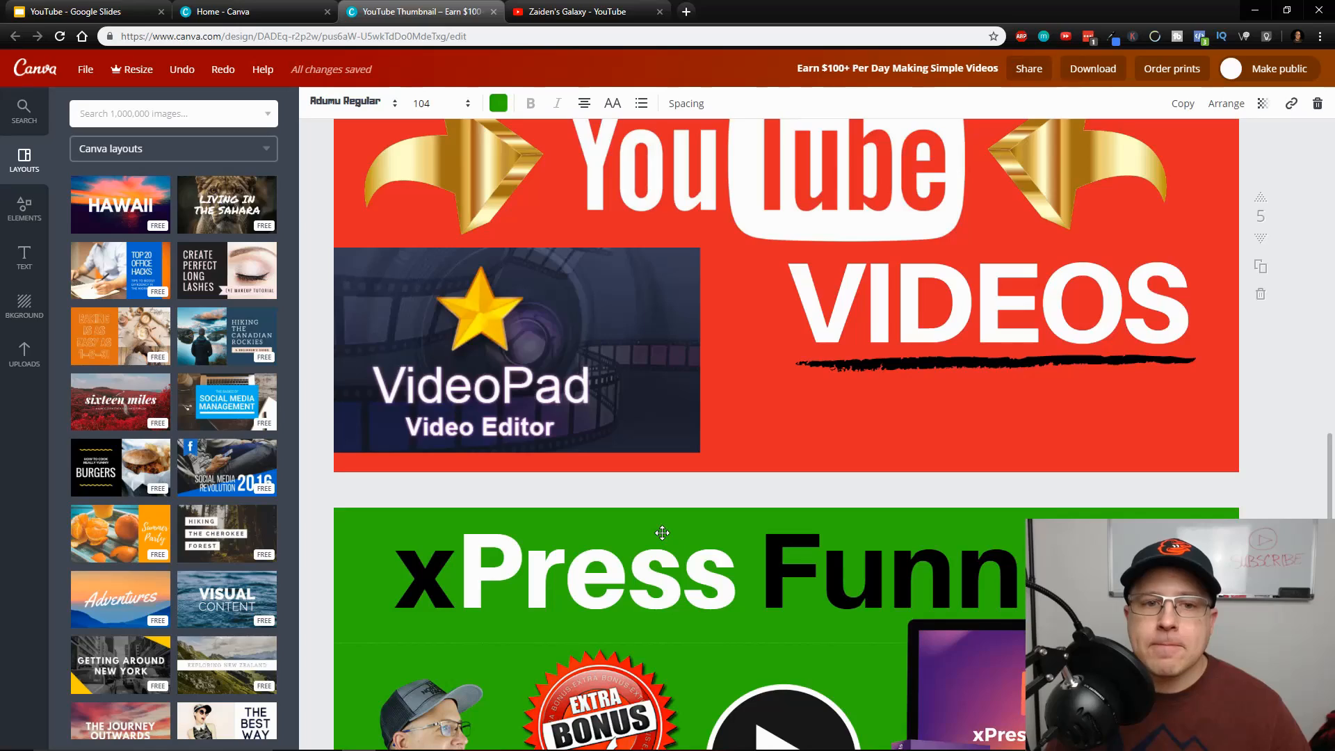
pyautogui.scroll(-13, 662, 533)
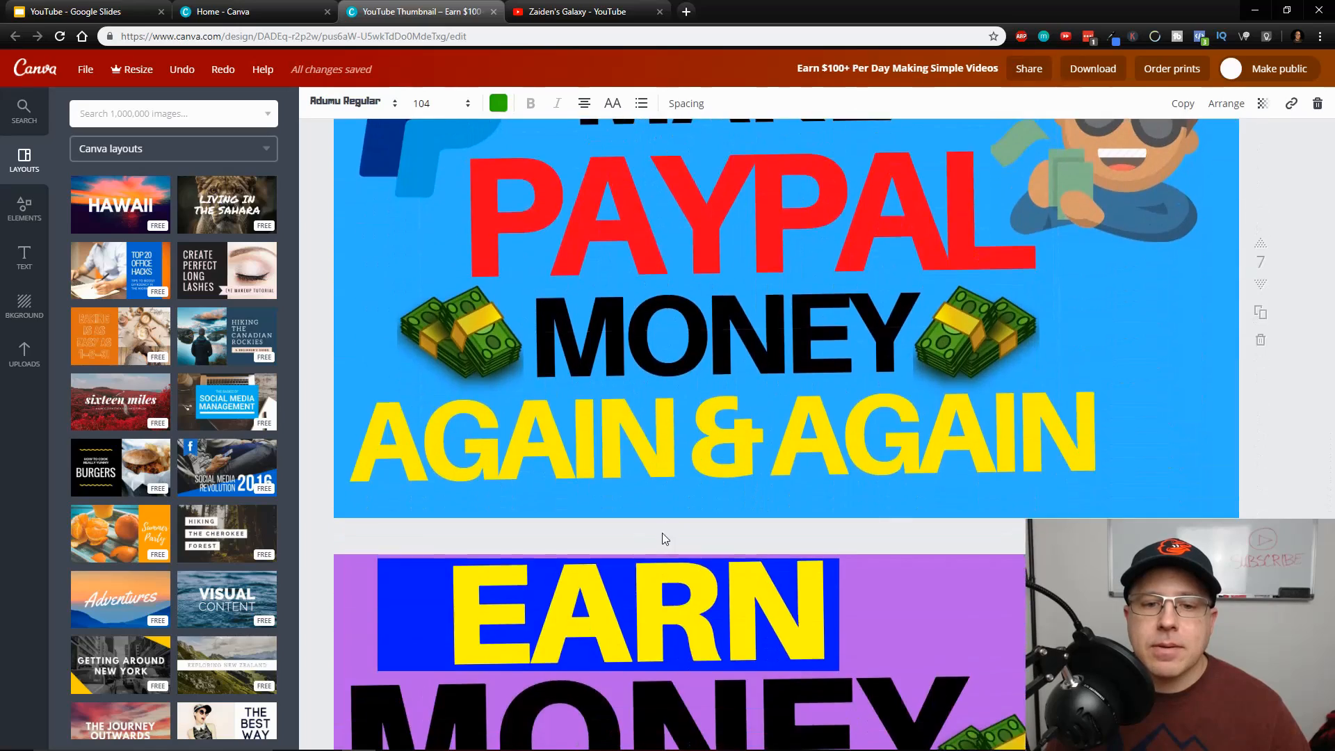
pyautogui.scroll(10, 661, 532)
pyautogui.scroll(9, 662, 533)
pyautogui.scroll(-3, 662, 533)
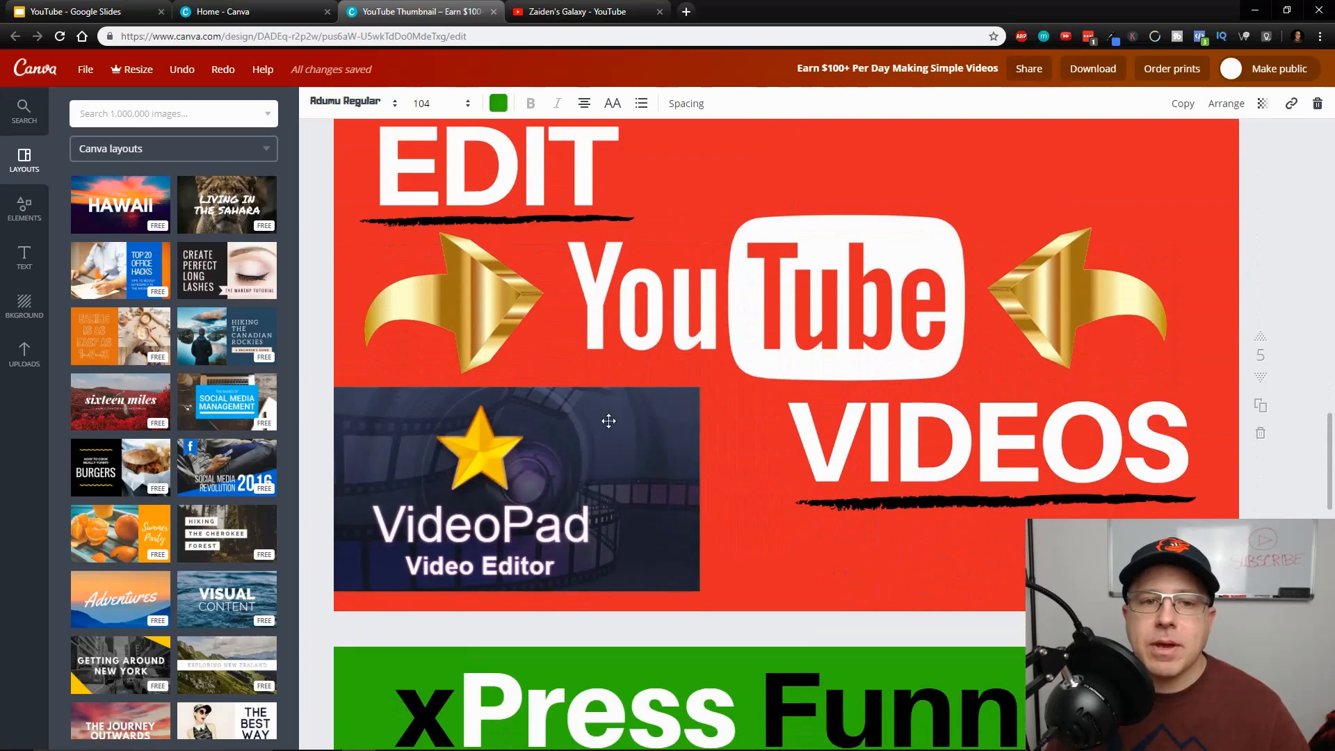
# Delete the VideoPad image and both gold arrows from the red "Edit YouTube Videos" thumbnail
pyautogui.click(629, 473)
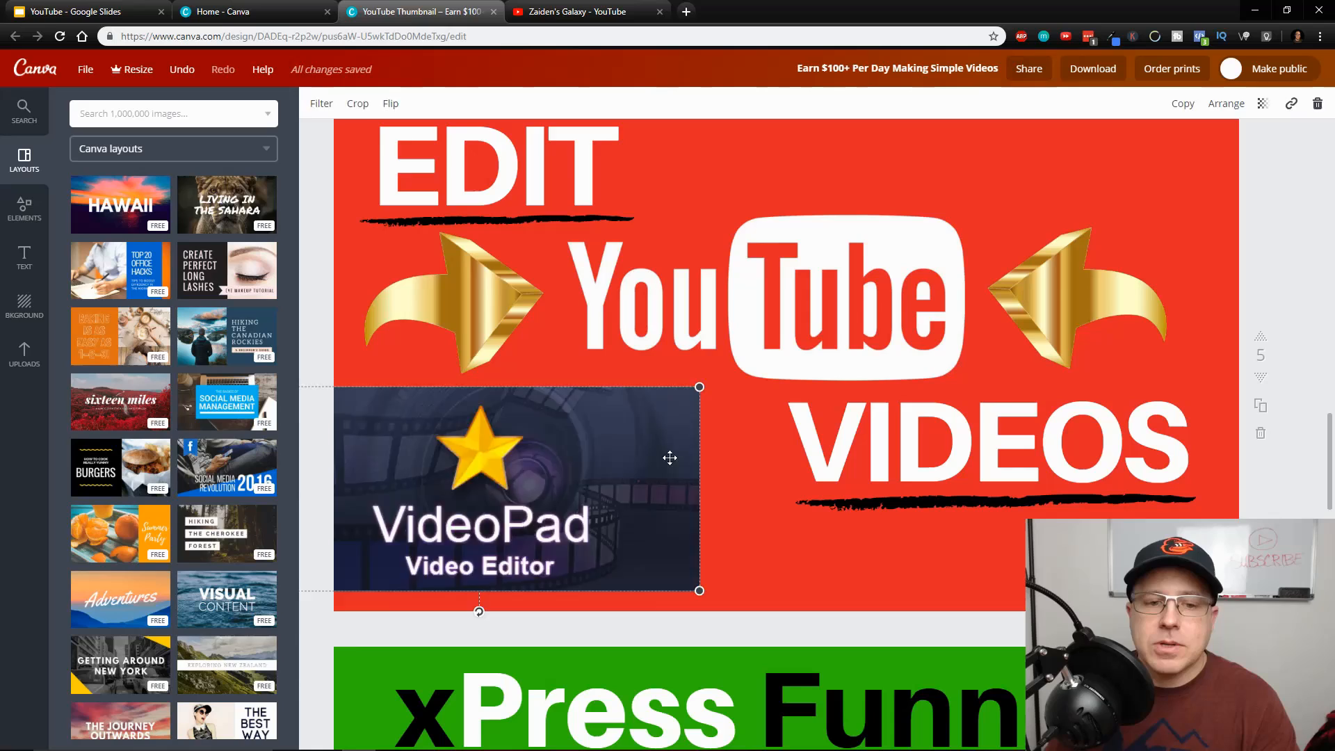
pyautogui.press('Delete')
pyautogui.click(1058, 317)
pyautogui.press('Delete')
pyautogui.click(554, 330)
pyautogui.press('Delete')
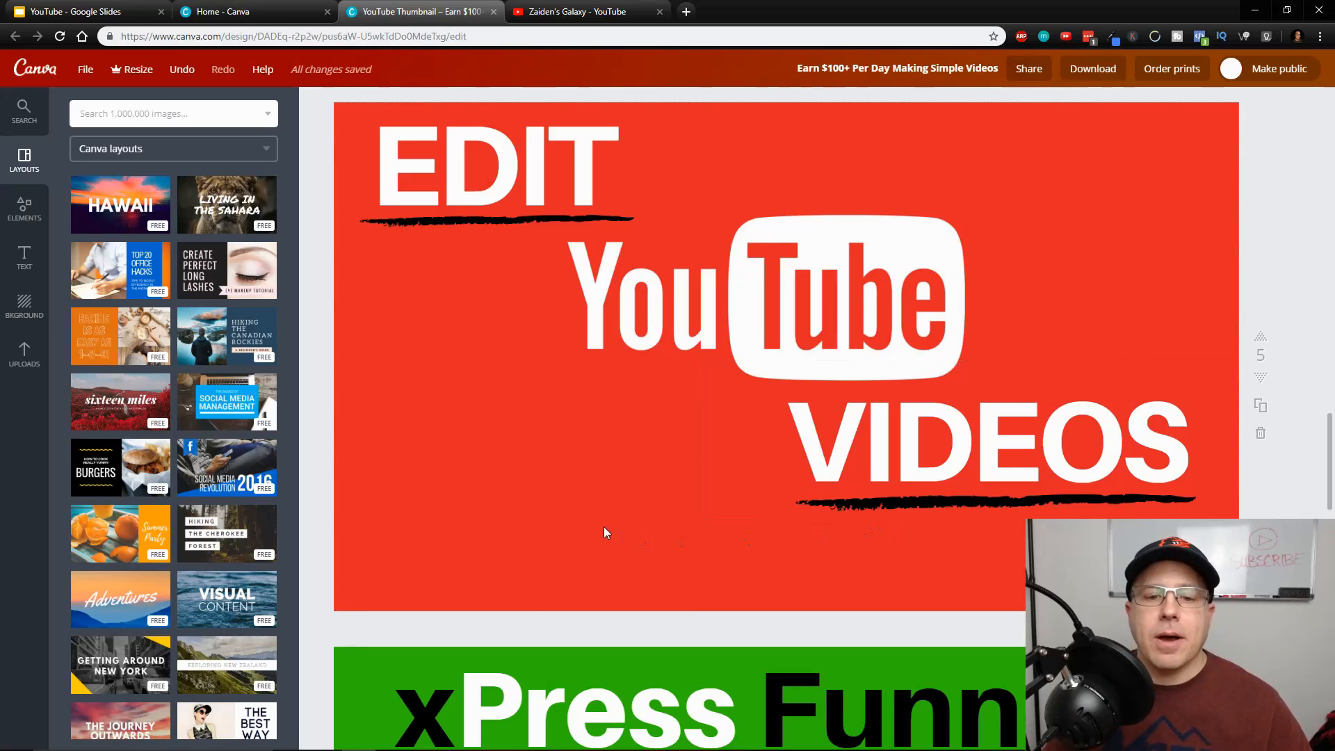
# Examine the PayPal, Google and xPress Funnels thumbnails, ending on the red YouTube thumbnail
pyautogui.scroll(-14, 612, 528)
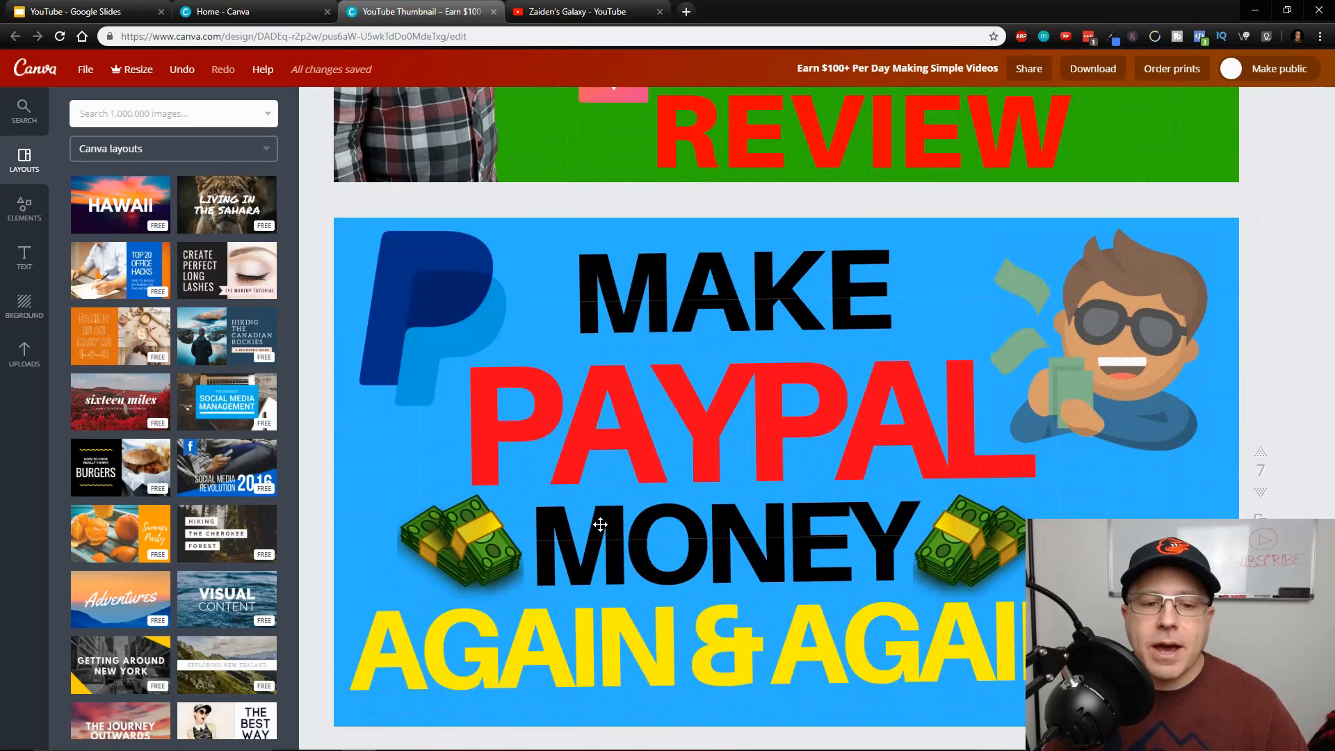
pyautogui.scroll(-9, 600, 525)
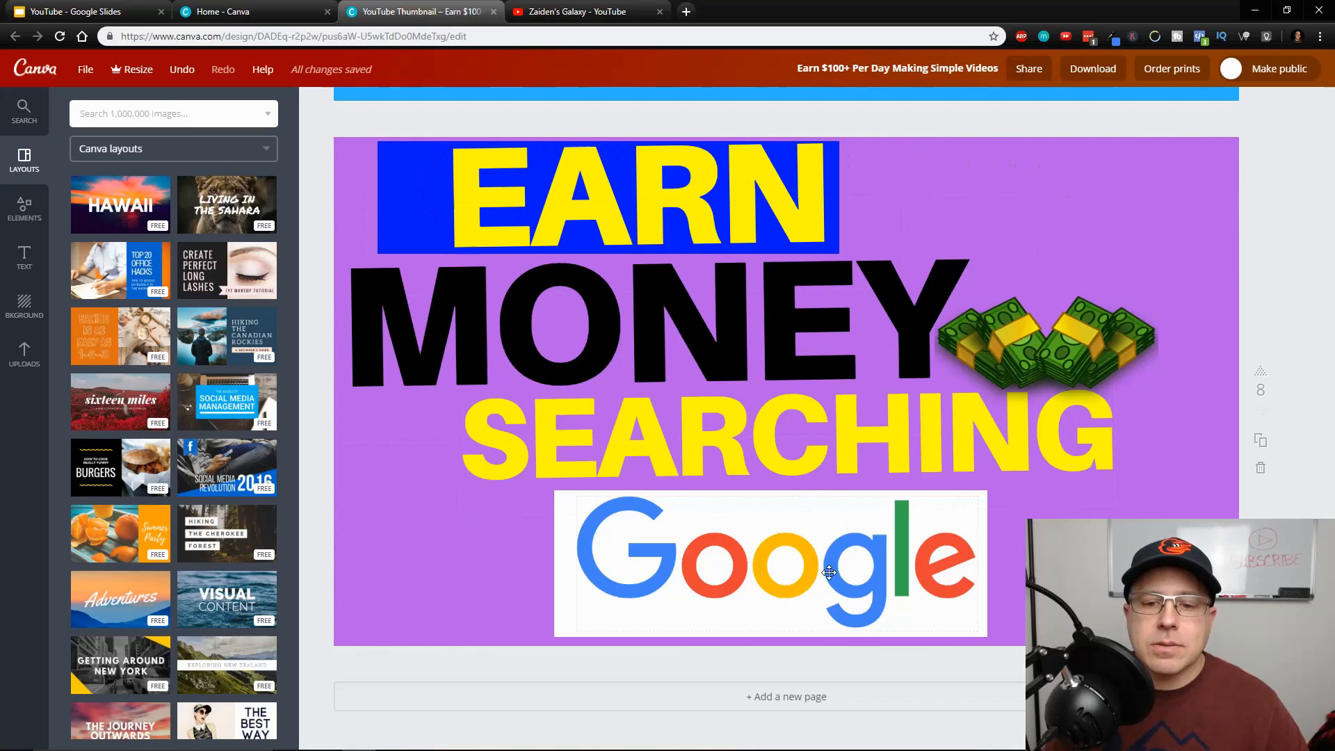
pyautogui.scroll(20, 840, 262)
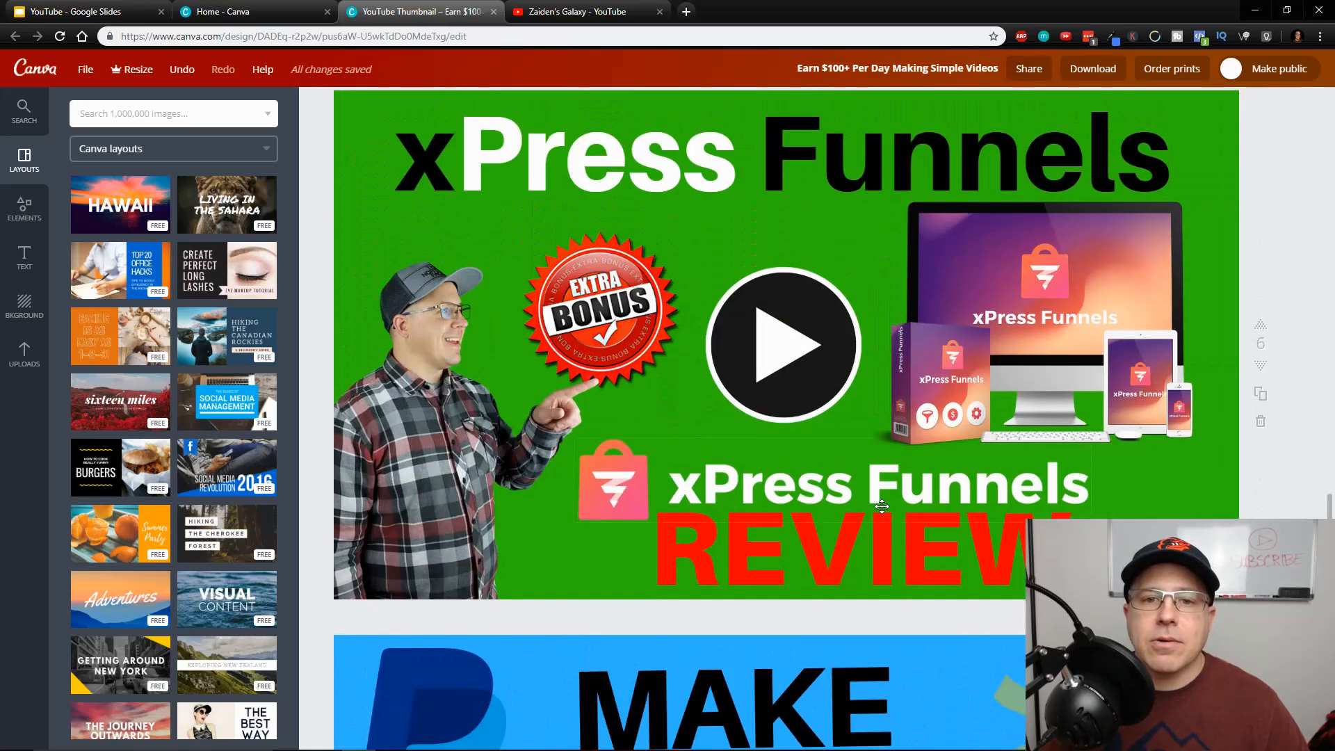
pyautogui.scroll(-10, 881, 507)
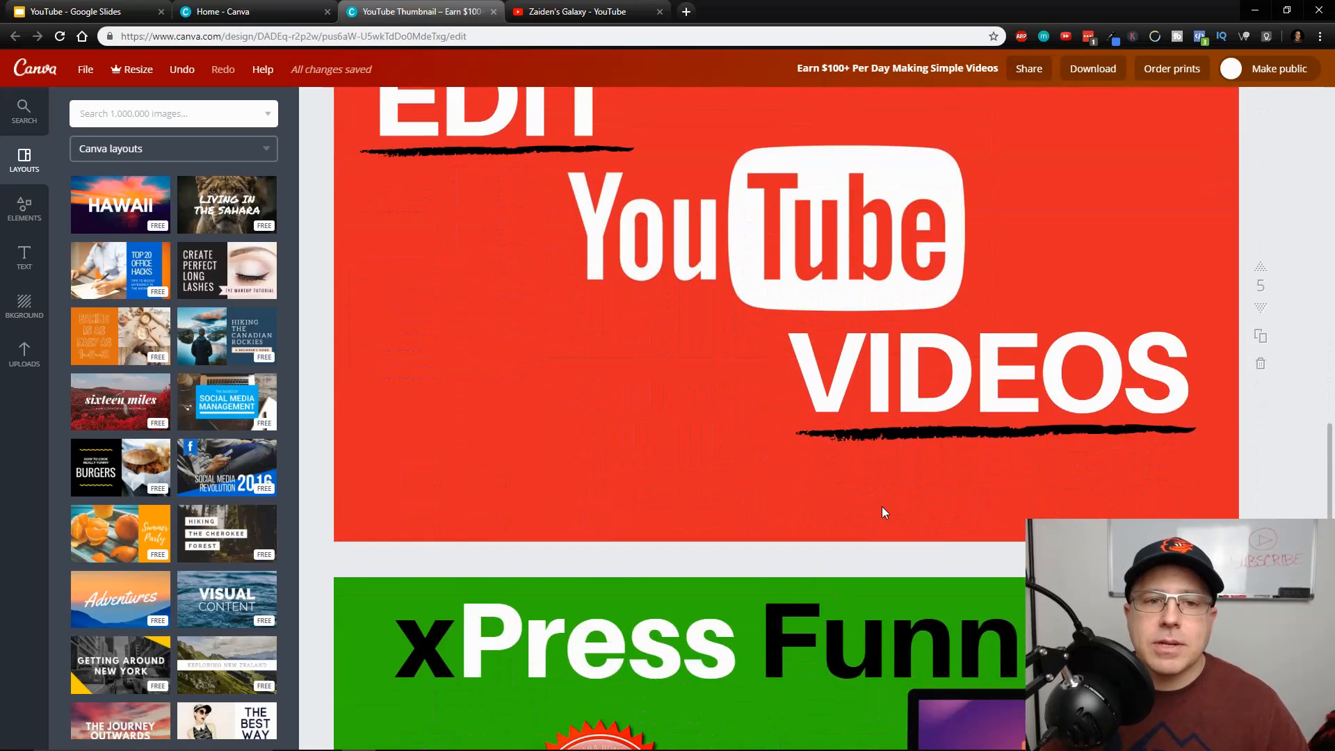
pyautogui.scroll(2, 882, 506)
# Switch to Notepad and copy the title "YouTube Thumbnails The Easy Way"
pyautogui.moveTo(793, 748)
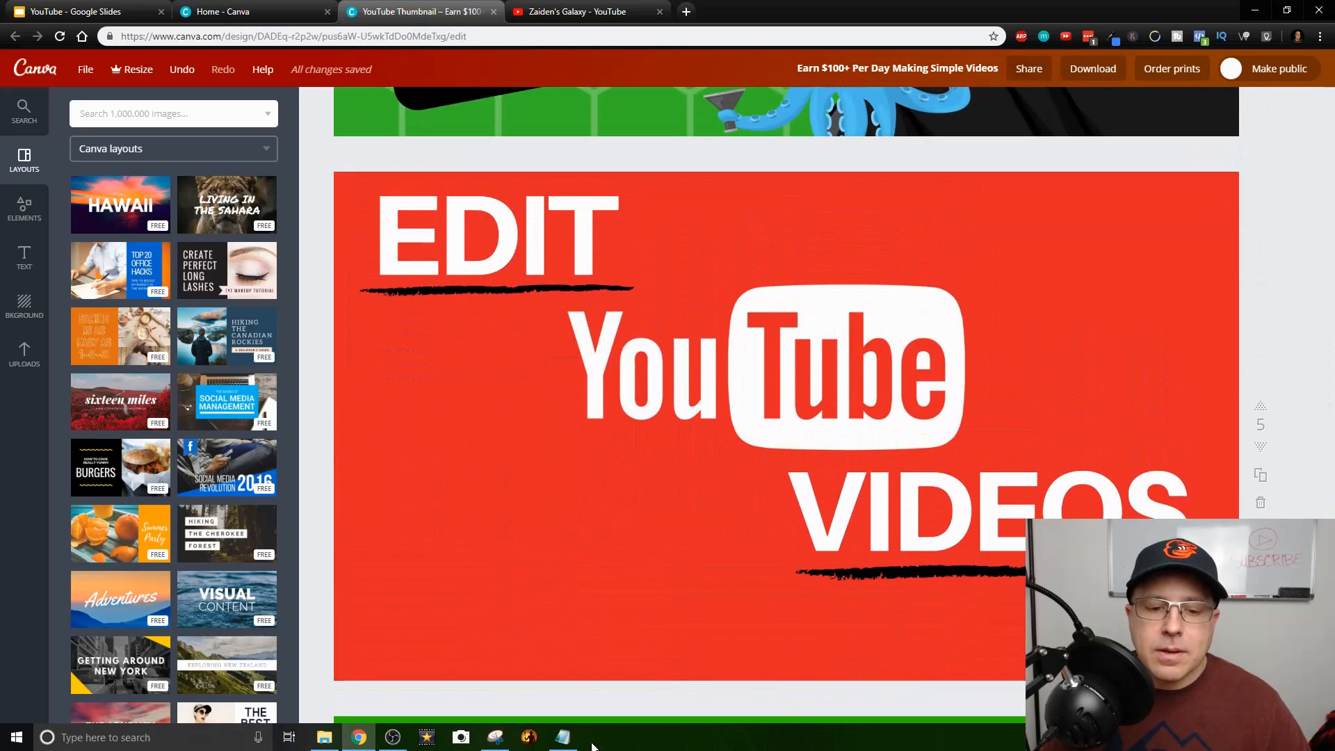
pyautogui.click(562, 737)
pyautogui.rightClick(924, 209)
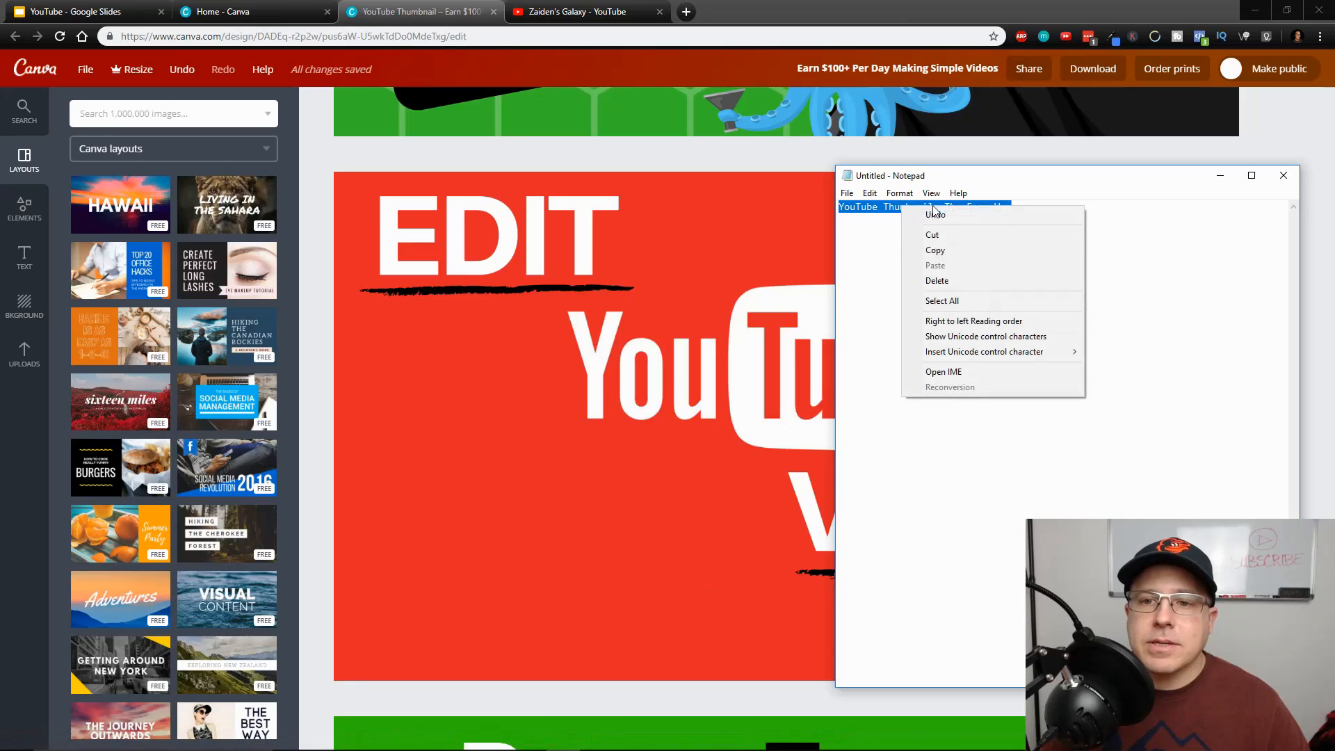
pyautogui.click(935, 250)
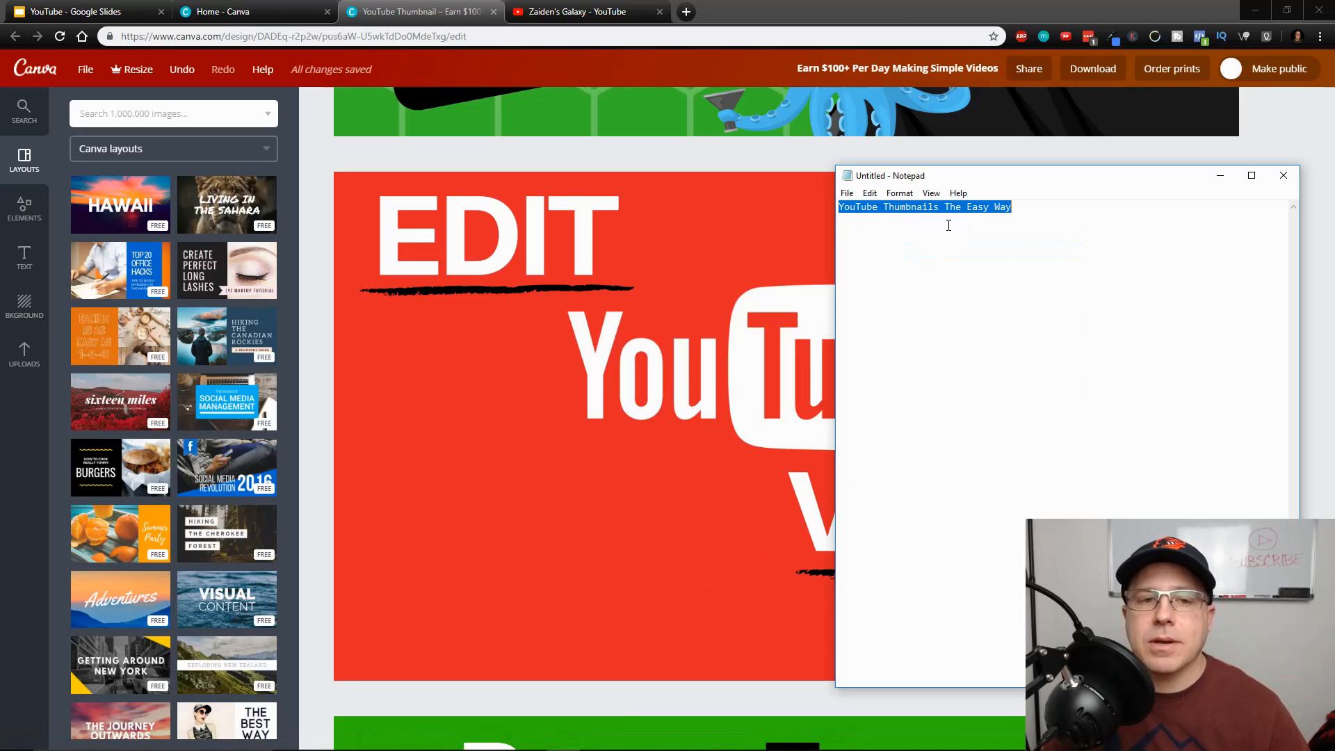
# Move the EDIT and VIDEOS texts and their brush underlines lower on the red thumbnail
pyautogui.click(678, 246)
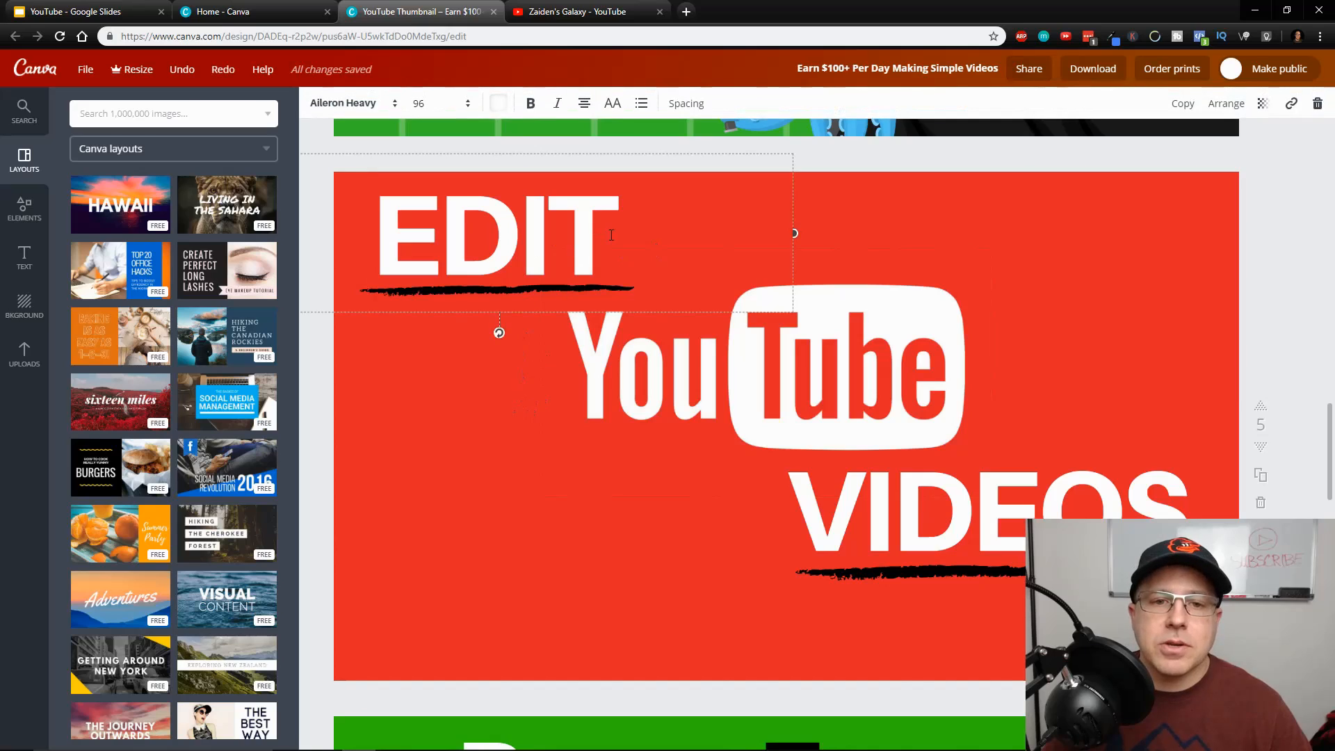
pyautogui.moveTo(646, 224); pyautogui.dragTo(436, 237)
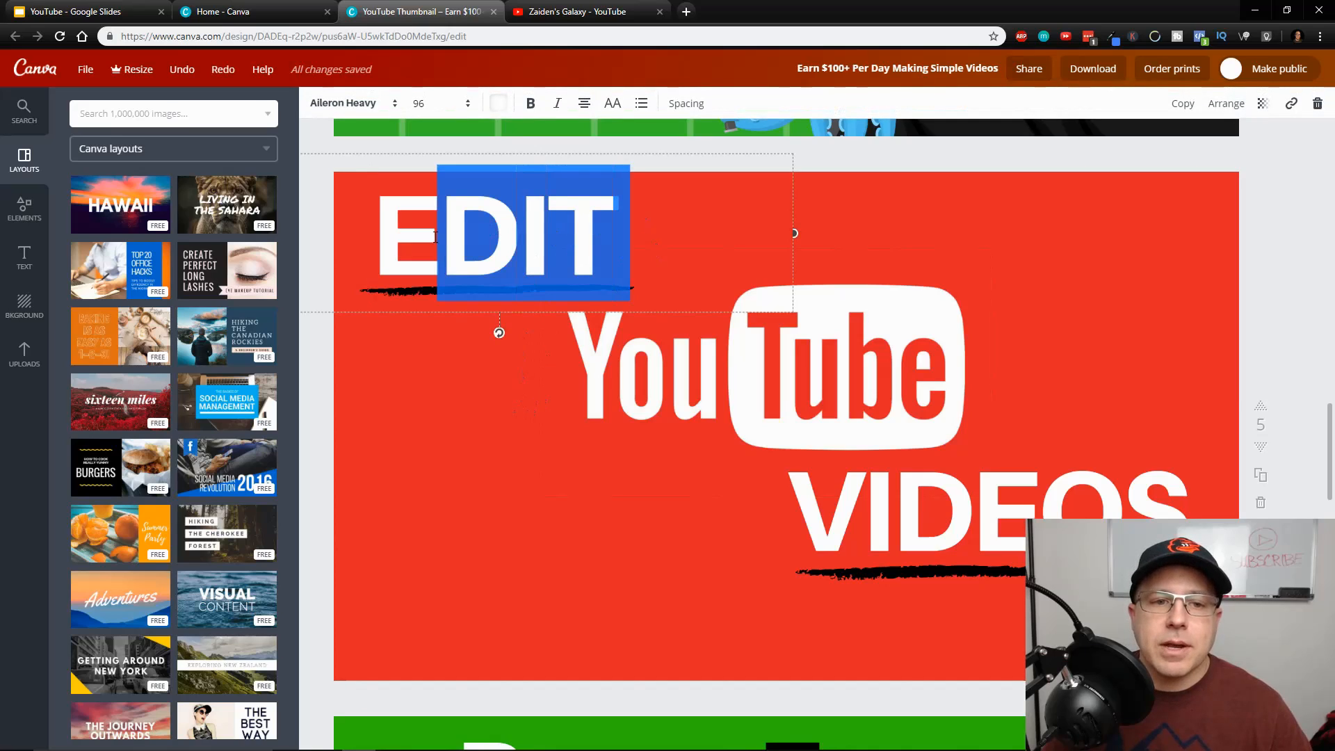
pyautogui.click(734, 220)
pyautogui.click(1029, 212)
pyautogui.moveTo(514, 232); pyautogui.dragTo(538, 554)
pyautogui.moveTo(487, 284); pyautogui.dragTo(655, 631)
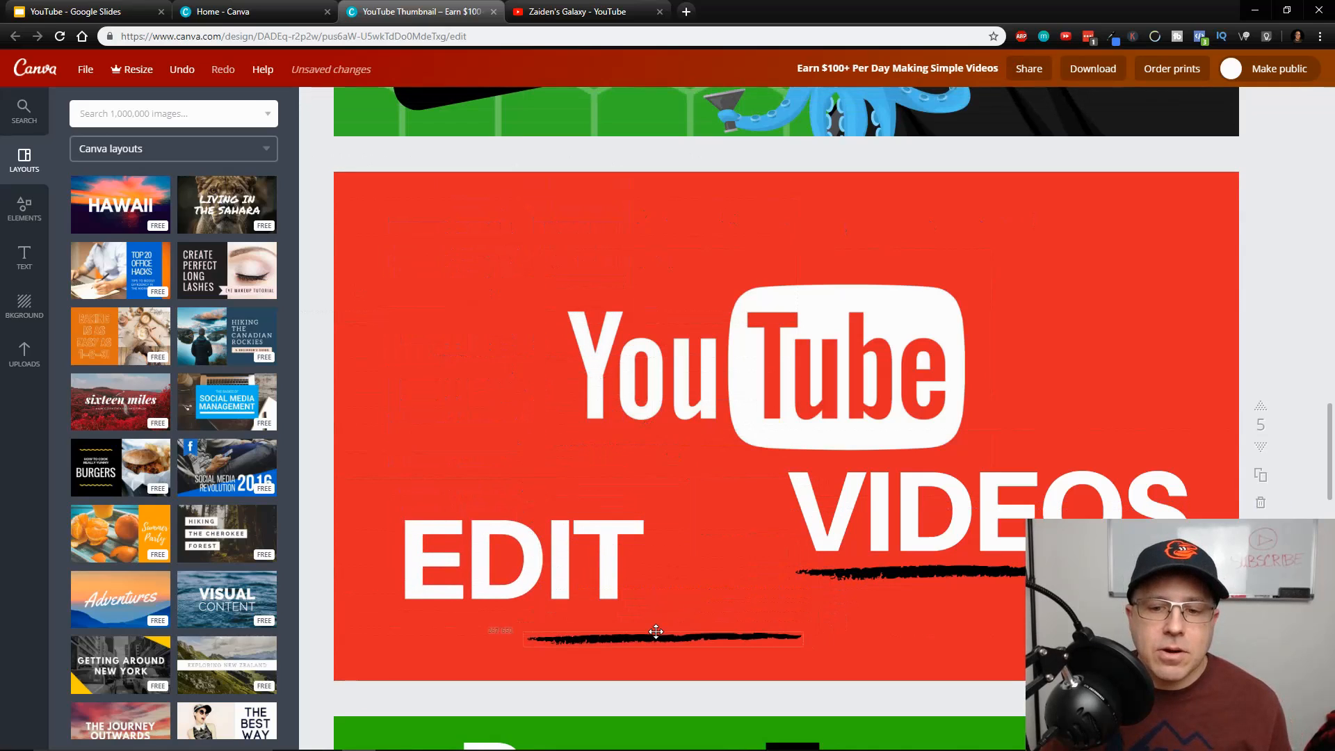
pyautogui.moveTo(935, 574); pyautogui.dragTo(940, 602)
pyautogui.moveTo(970, 510); pyautogui.dragTo(976, 533)
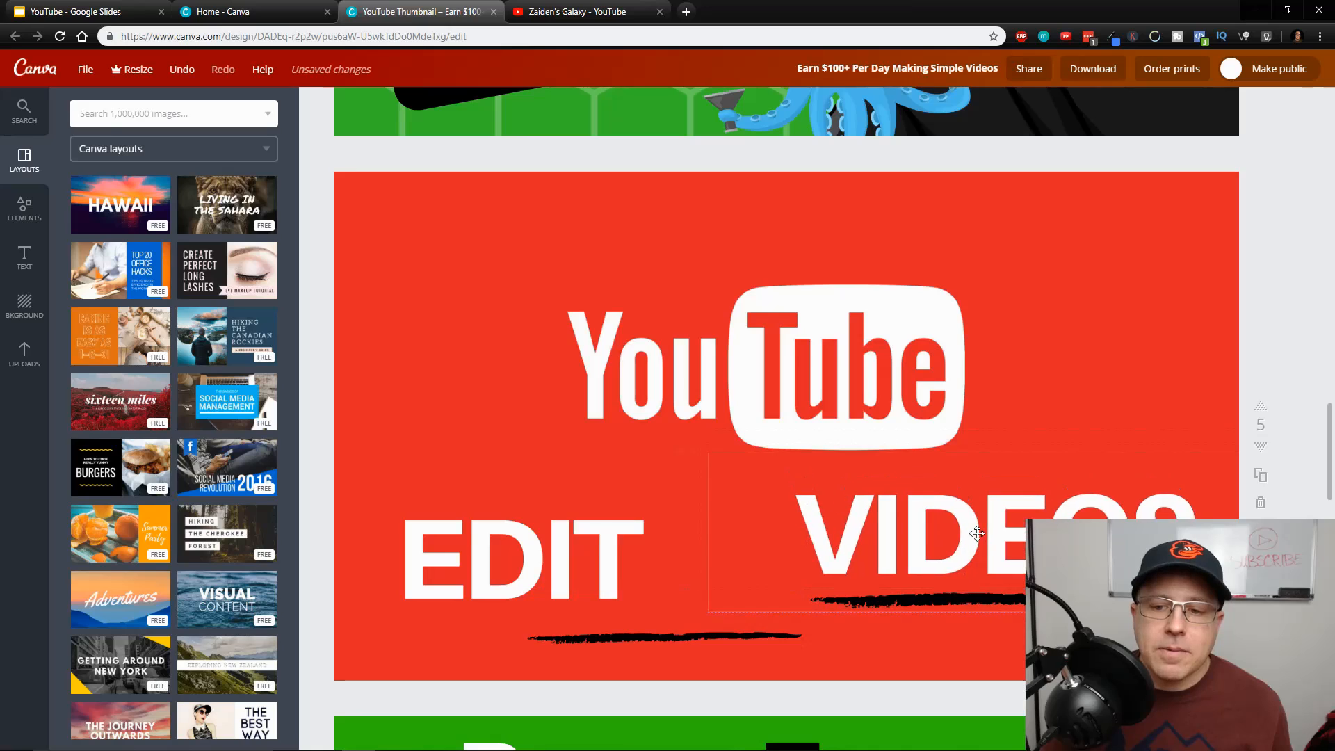
# Move the YouTube logo to the red thumbnail's upper-left area and place the EDIT text directly beneath it
pyautogui.moveTo(862, 381); pyautogui.dragTo(668, 289)
pyautogui.moveTo(587, 535); pyautogui.dragTo(647, 406)
pyautogui.click(778, 412)
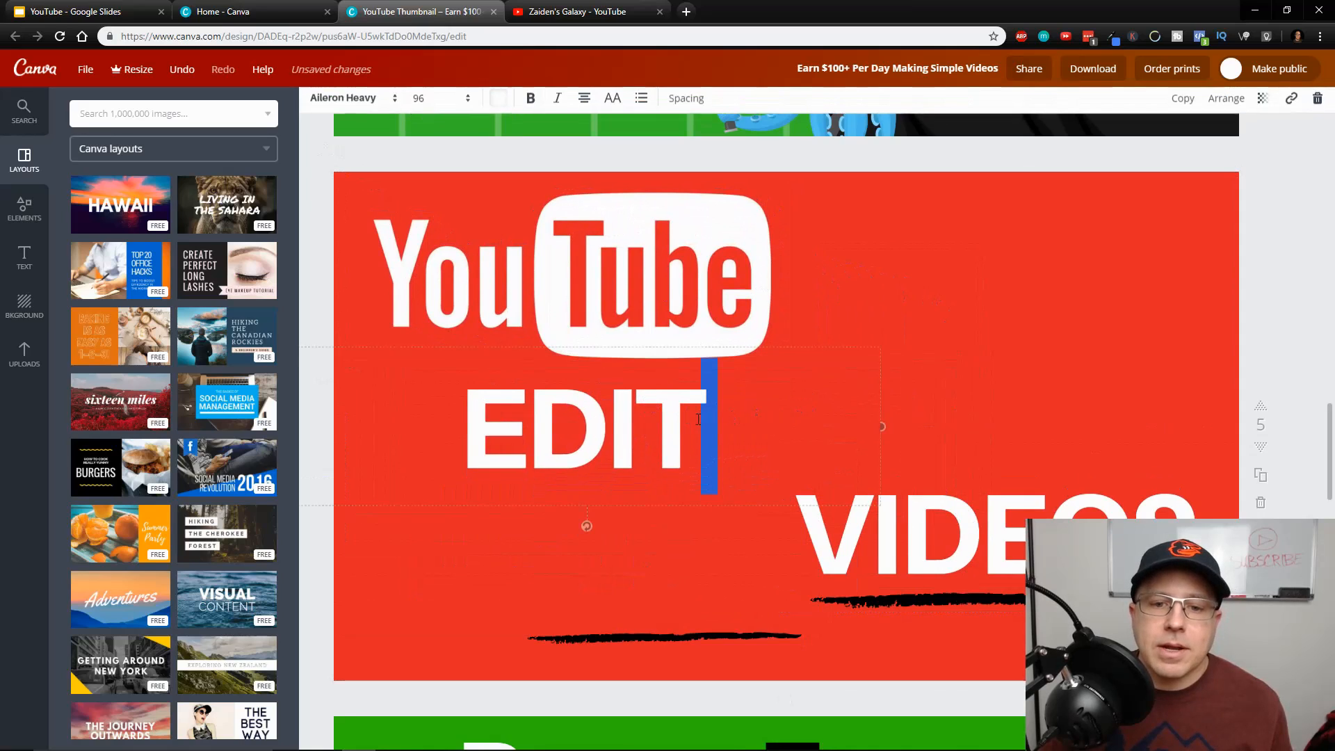
# Replace the EDIT text with THUMBNAILS and widen its text box so the word fits on one line under the logo
pyautogui.moveTo(778, 412); pyautogui.dragTo(453, 410)
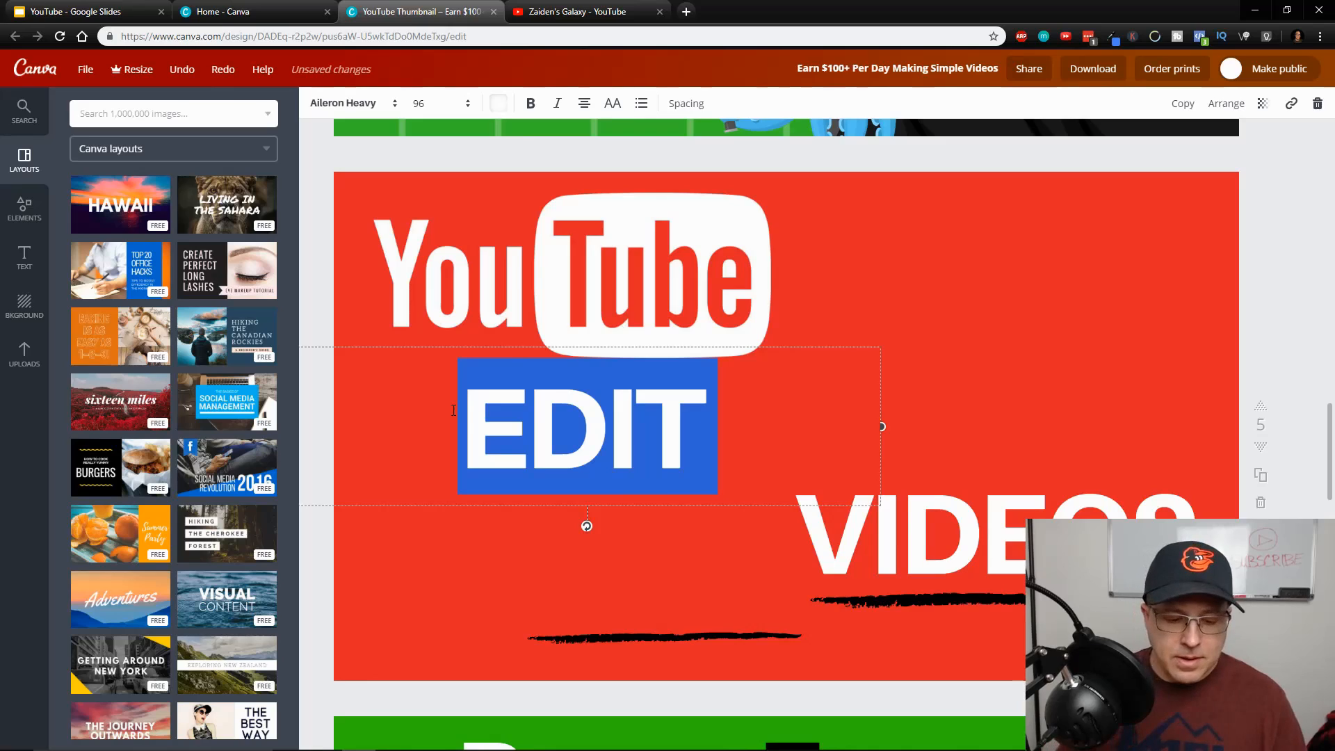
pyautogui.write('THUM')
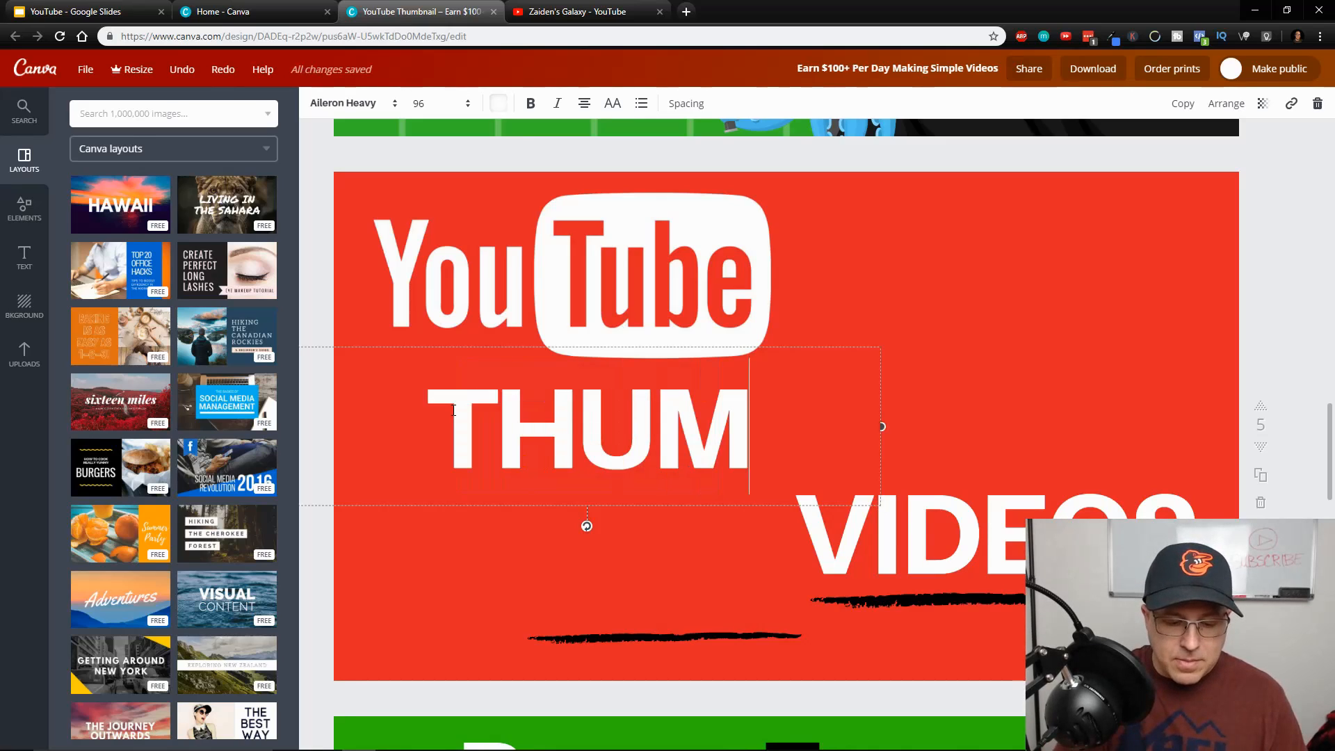
pyautogui.press('BackSpace')
pyautogui.write('M')
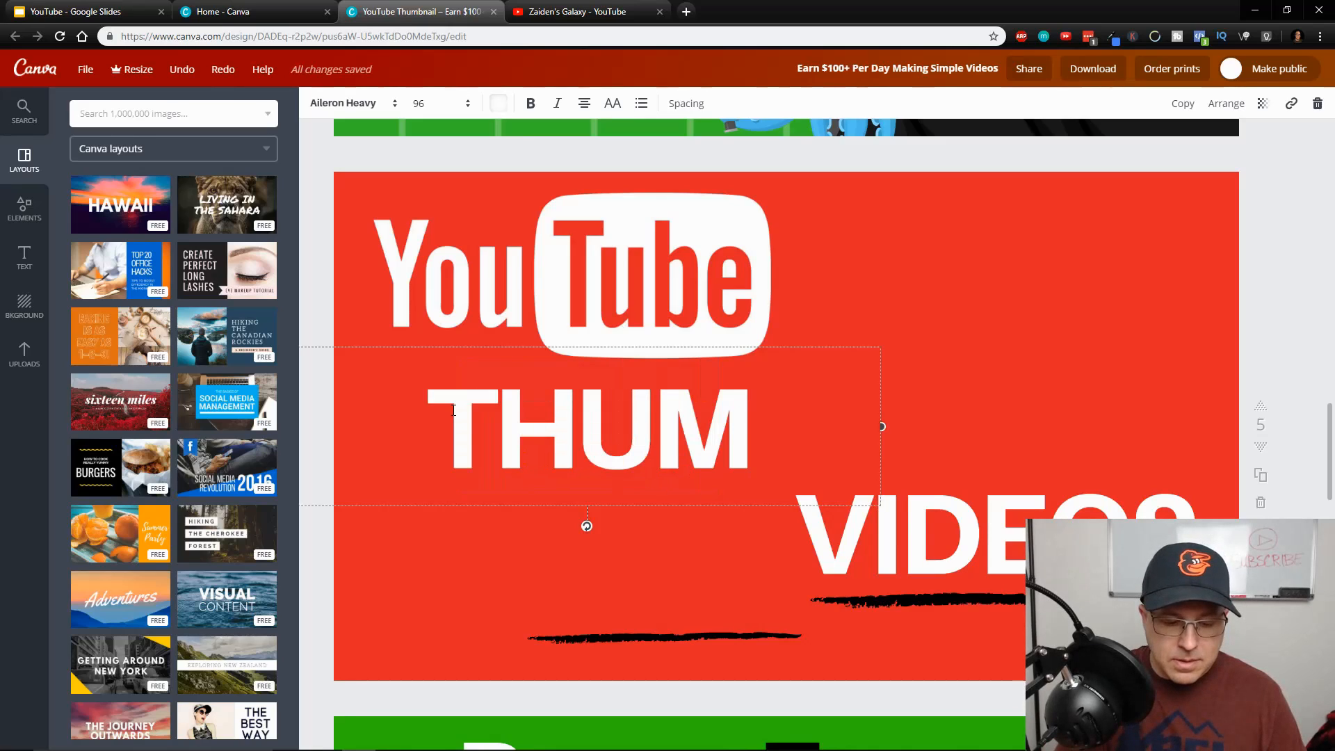
pyautogui.write('BNAILS')
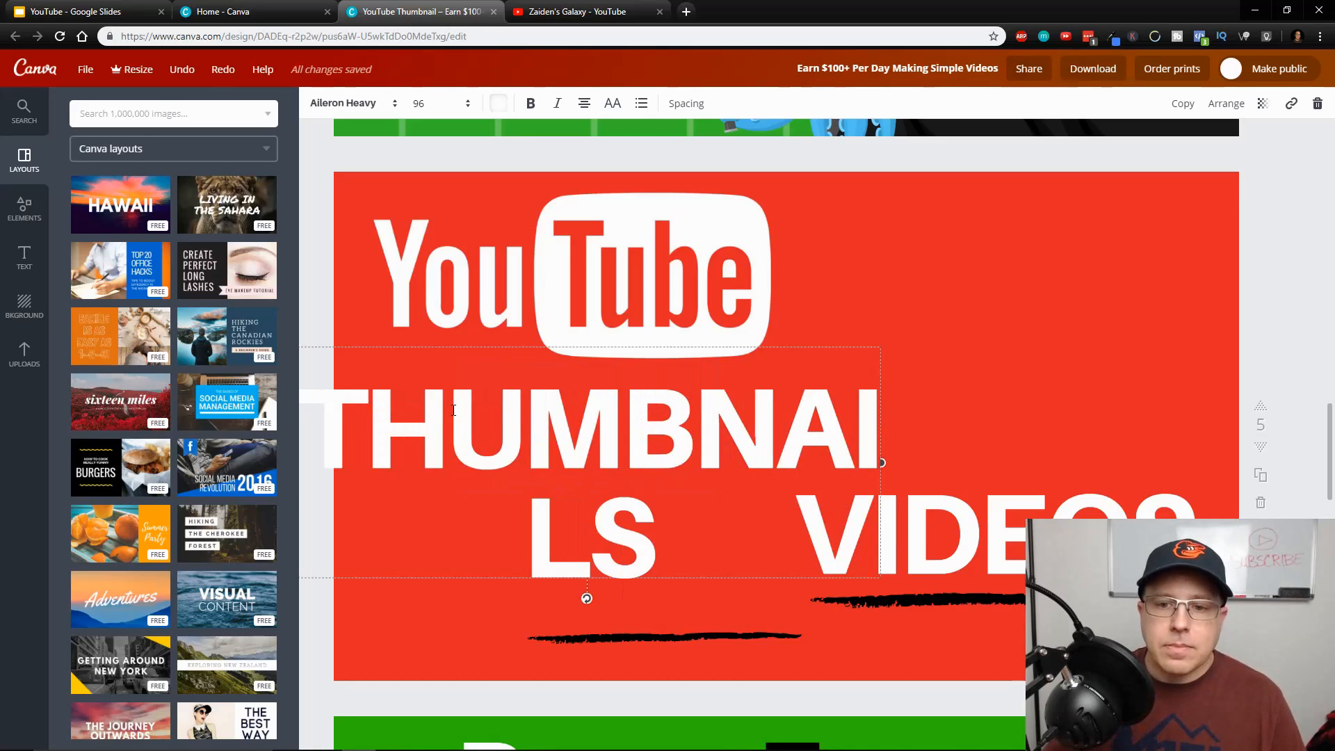
pyautogui.moveTo(881, 462); pyautogui.dragTo(1082, 426)
pyautogui.moveTo(998, 420); pyautogui.dragTo(1025, 420)
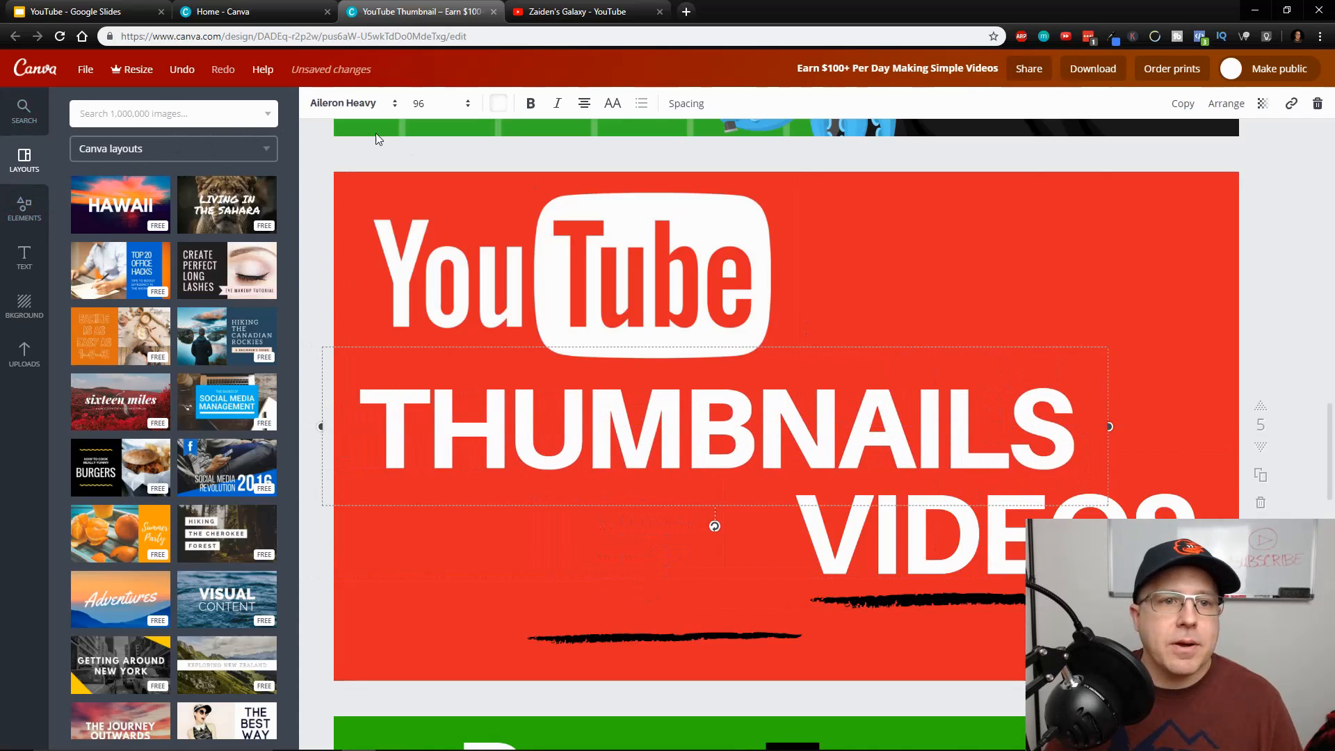
# Add a heading text in the brand font and place it in the empty area beside the YouTube logo
pyautogui.click(23, 267)
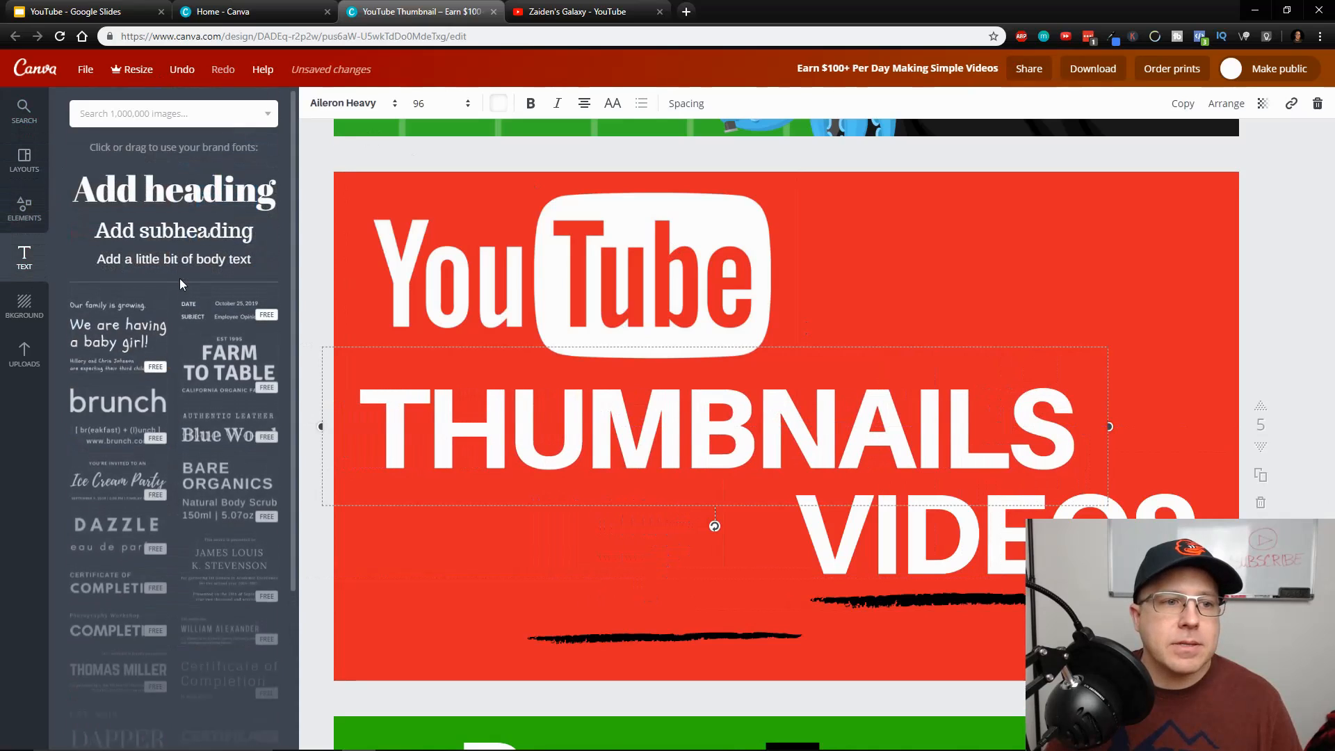
pyautogui.click(185, 200)
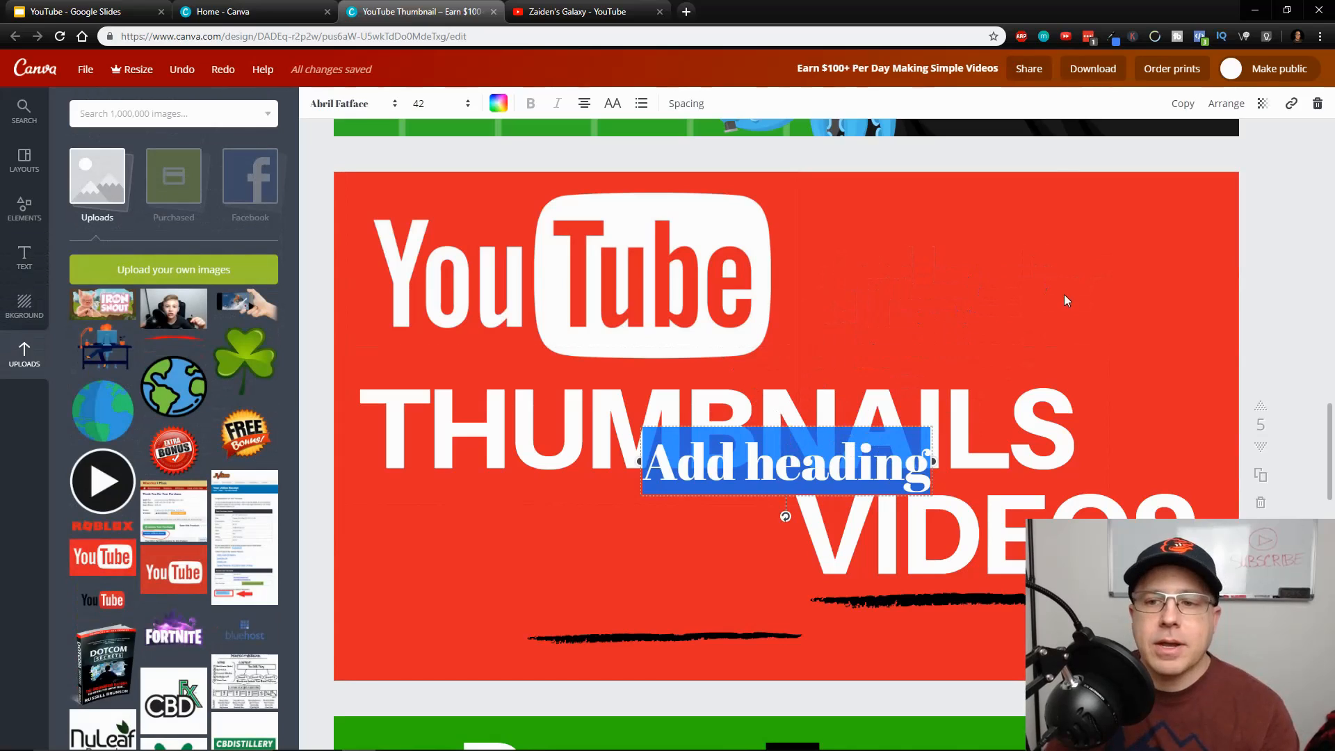
pyautogui.click(1048, 365)
pyautogui.moveTo(811, 484); pyautogui.dragTo(980, 291)
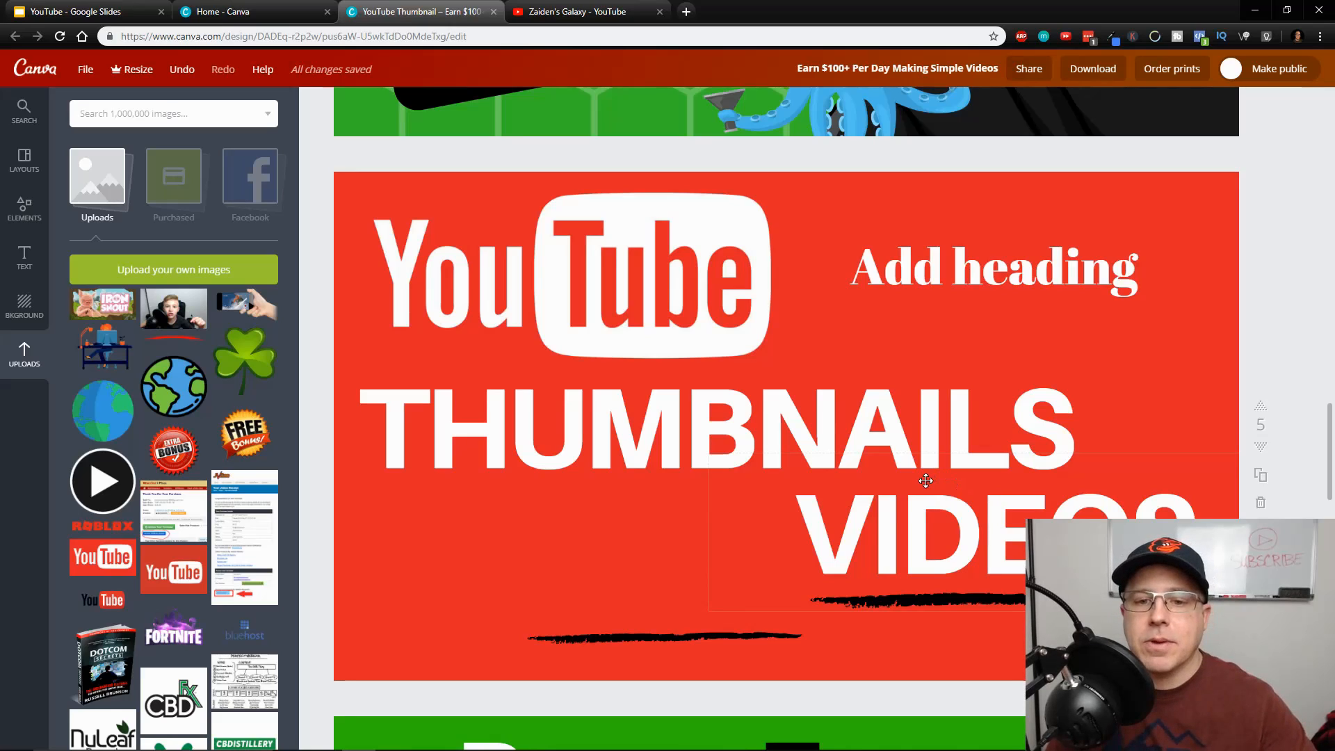
# Set the added heading's font size to 72 and its color to yellow
pyautogui.doubleClick(990, 263)
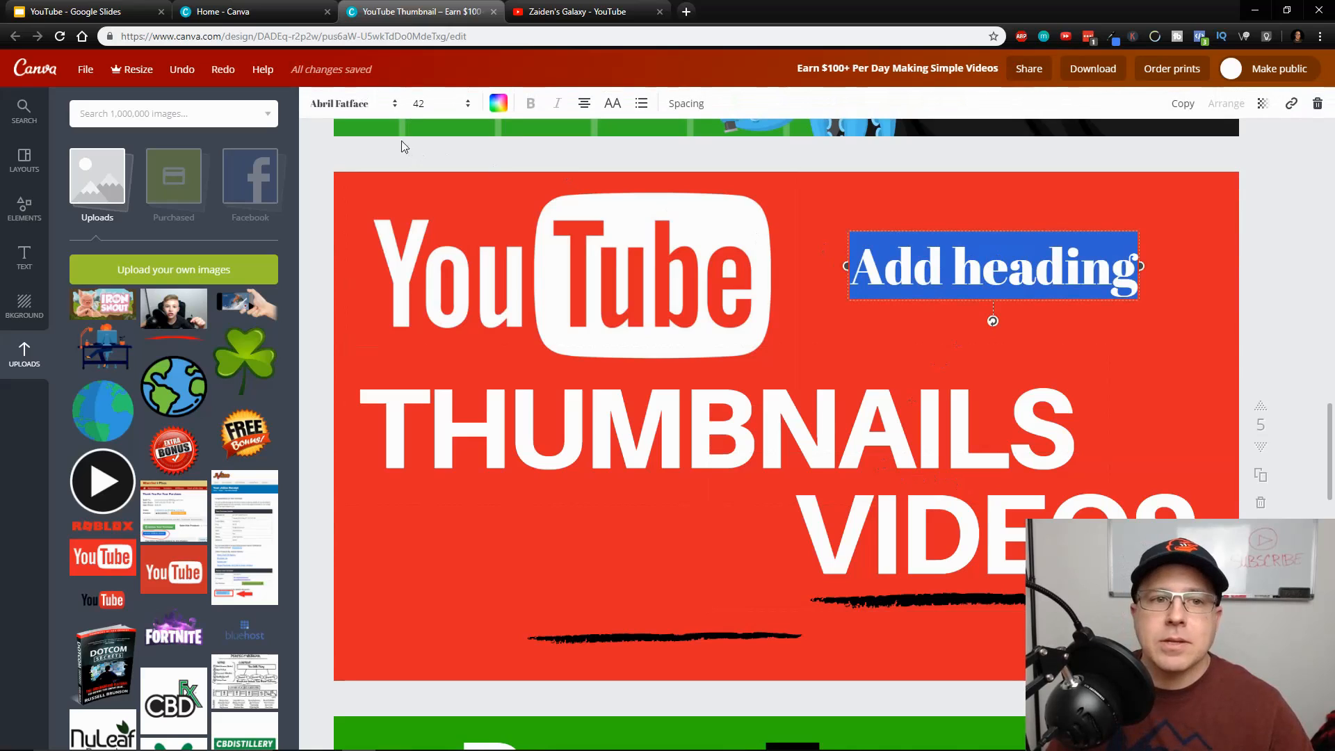
pyautogui.click(338, 104)
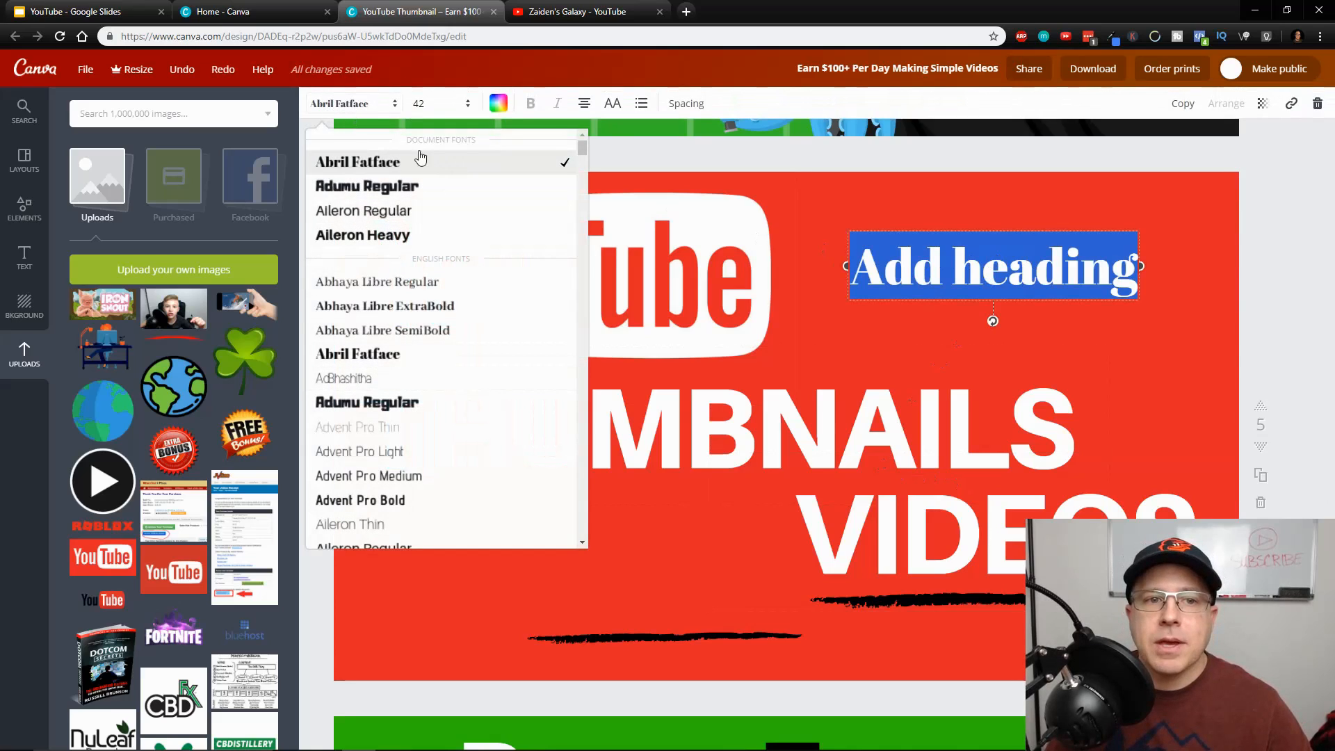
pyautogui.click(423, 105)
pyautogui.click(424, 434)
pyautogui.click(500, 105)
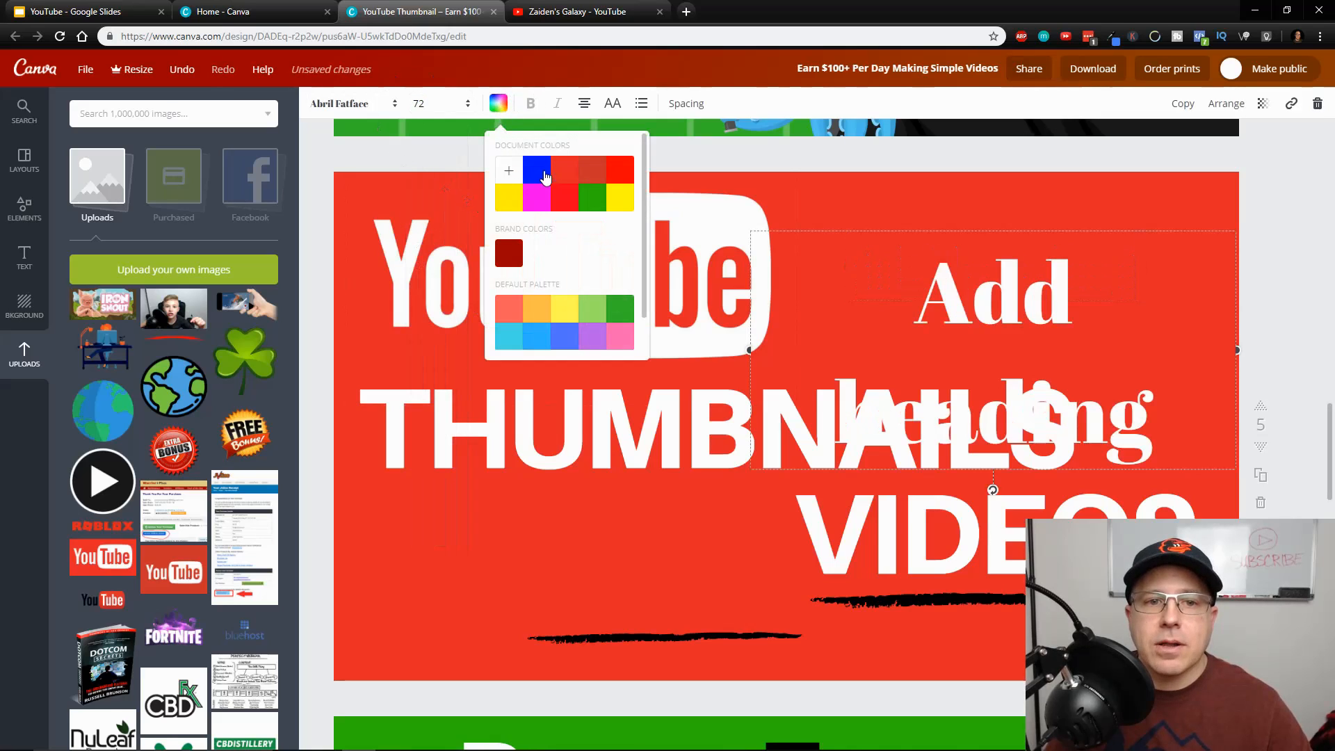
pyautogui.click(511, 203)
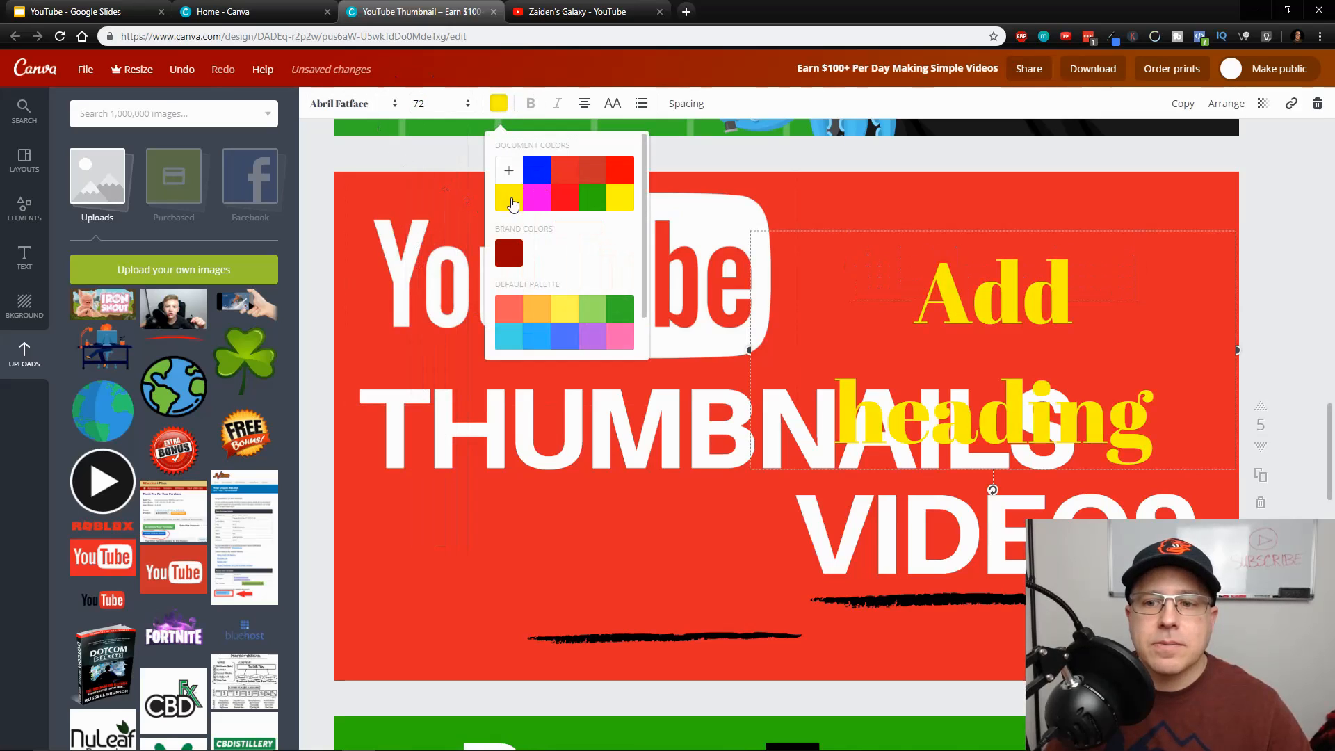
# Set the heading's letter spacing to 10 and line height to 0.89, and left-align its text
pyautogui.click(668, 104)
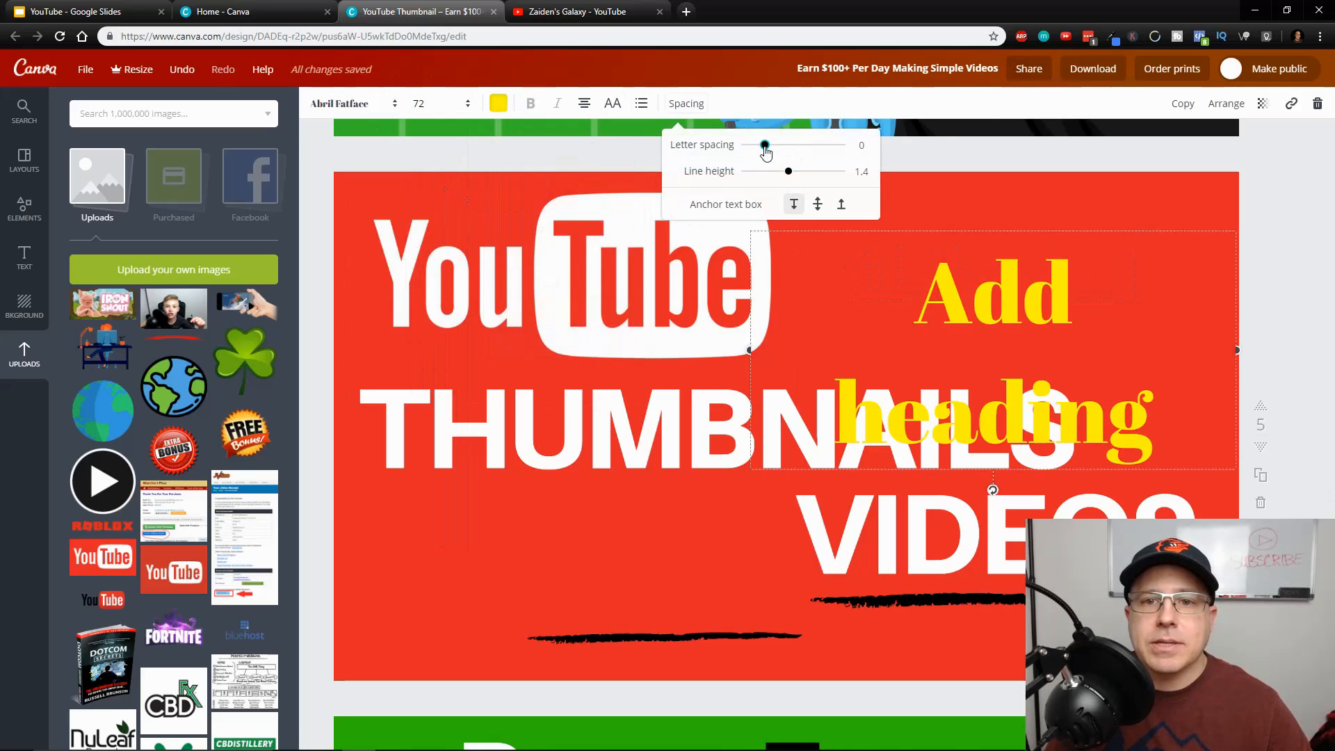
pyautogui.moveTo(766, 149); pyautogui.dragTo(765, 182)
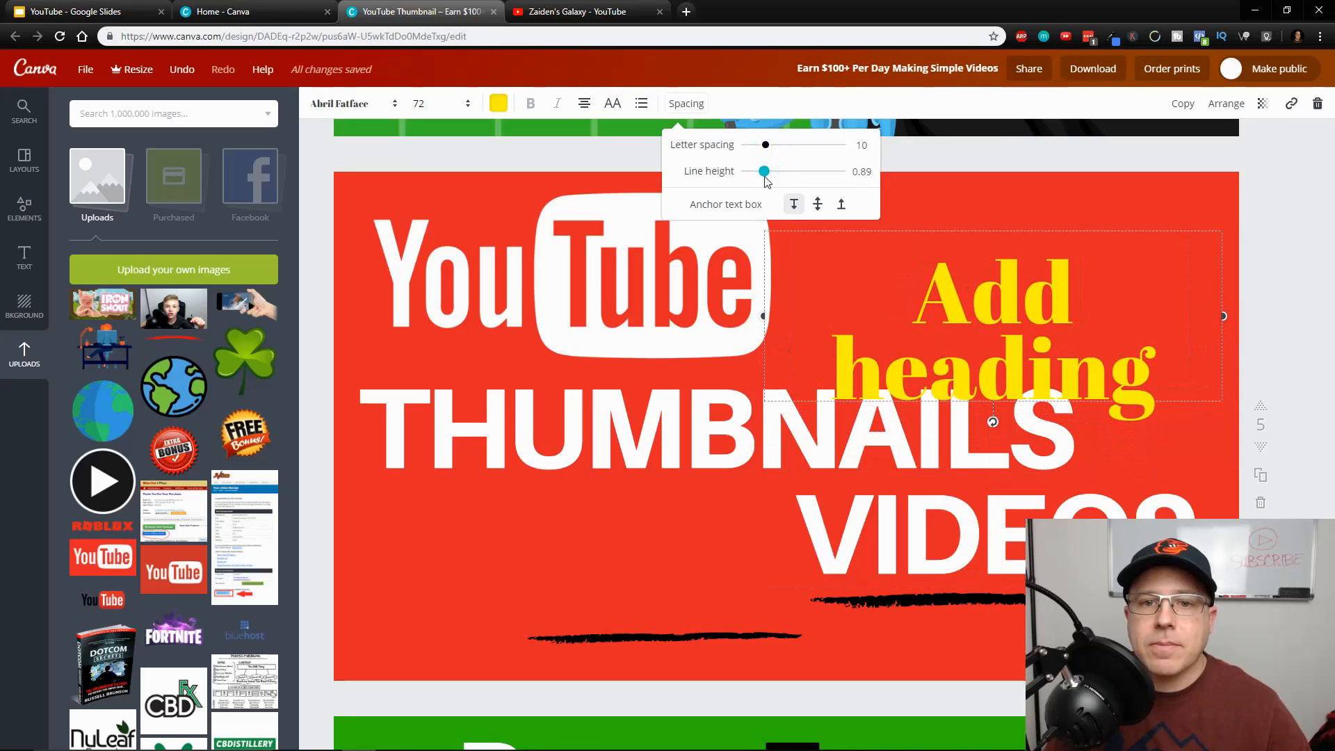
pyautogui.click(584, 104)
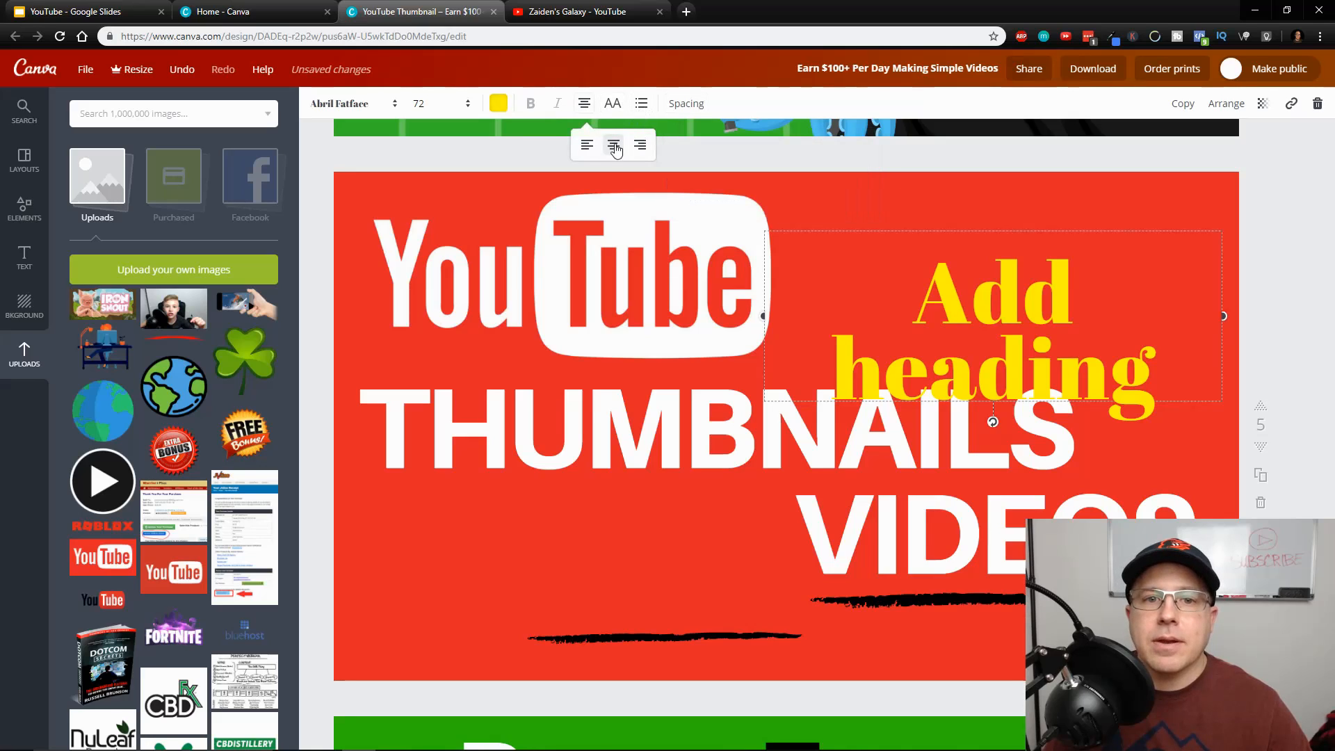
pyautogui.click(587, 145)
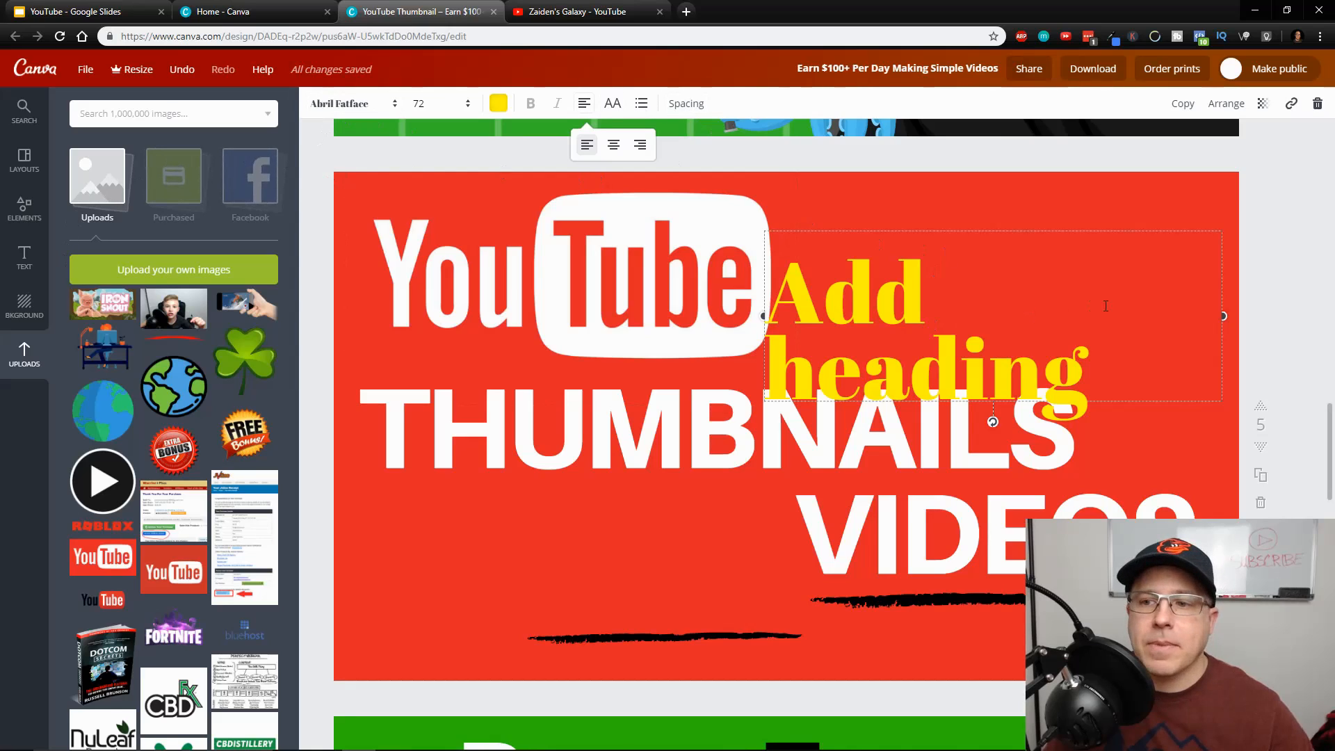
# Delete the yellow sample heading from the red thumbnail
pyautogui.click(1224, 315)
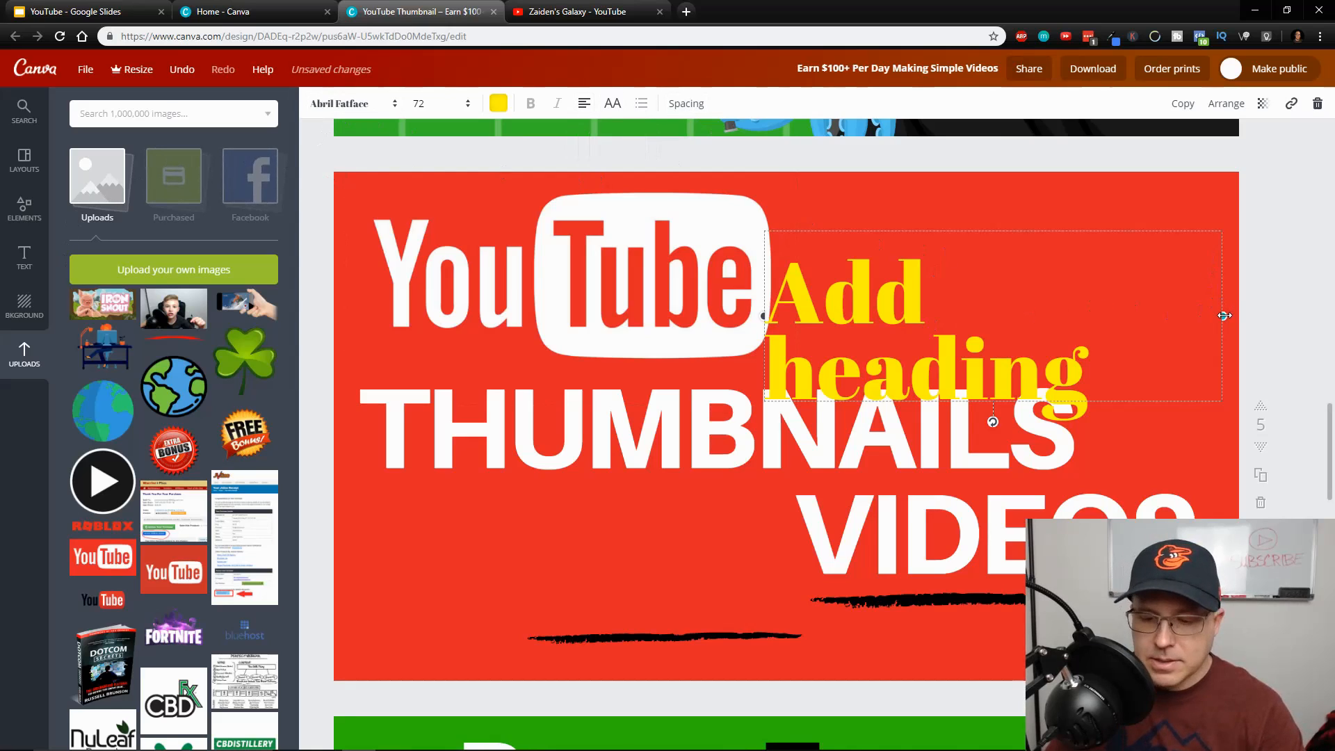
pyautogui.press('Delete')
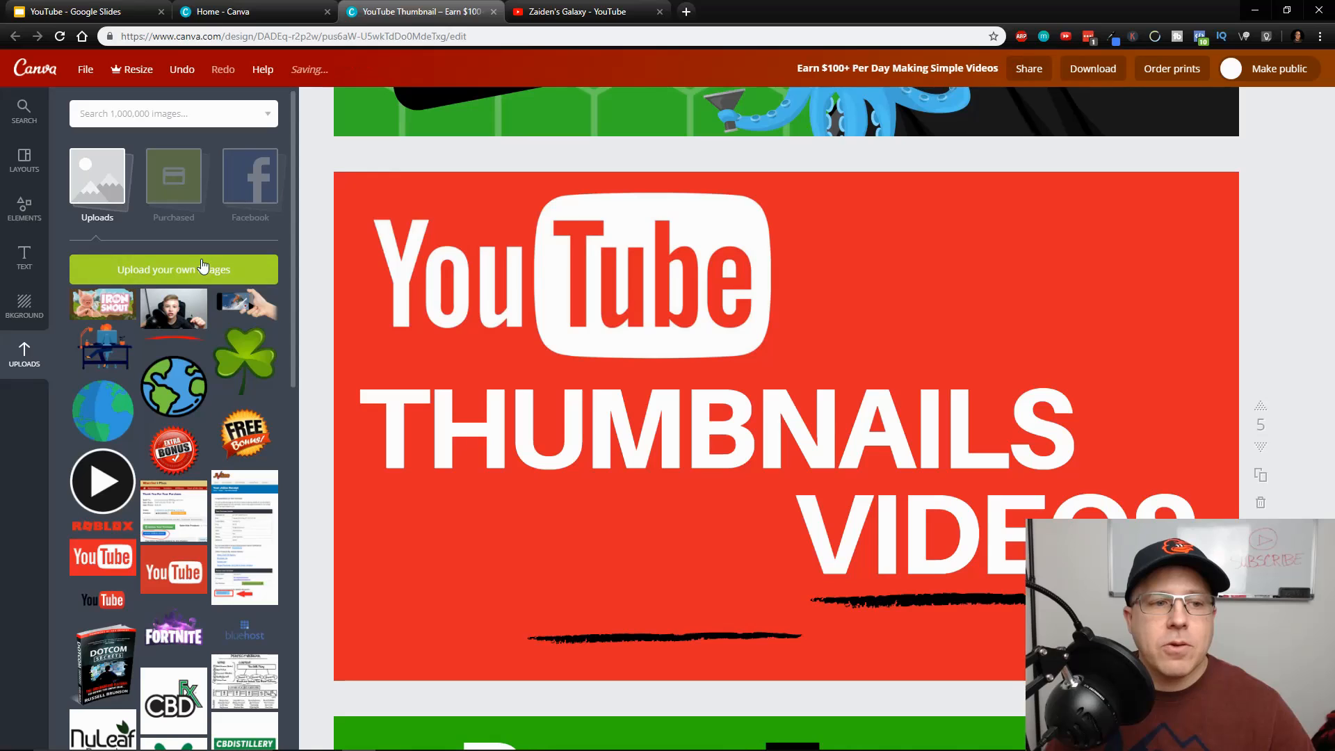
# Look through the uploaded images for logos, badges and other graphics suitable for thumbnails
pyautogui.scroll(-10, 231, 460)
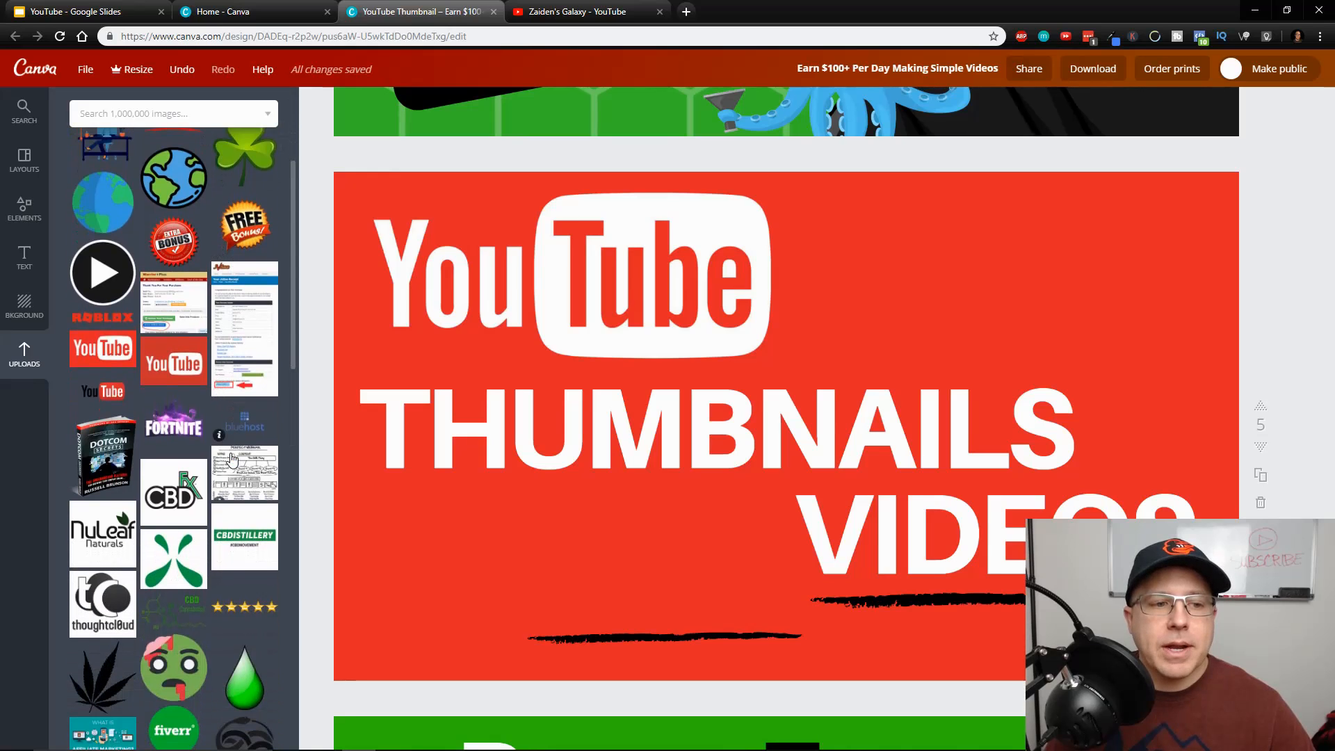
pyautogui.scroll(-15, 231, 460)
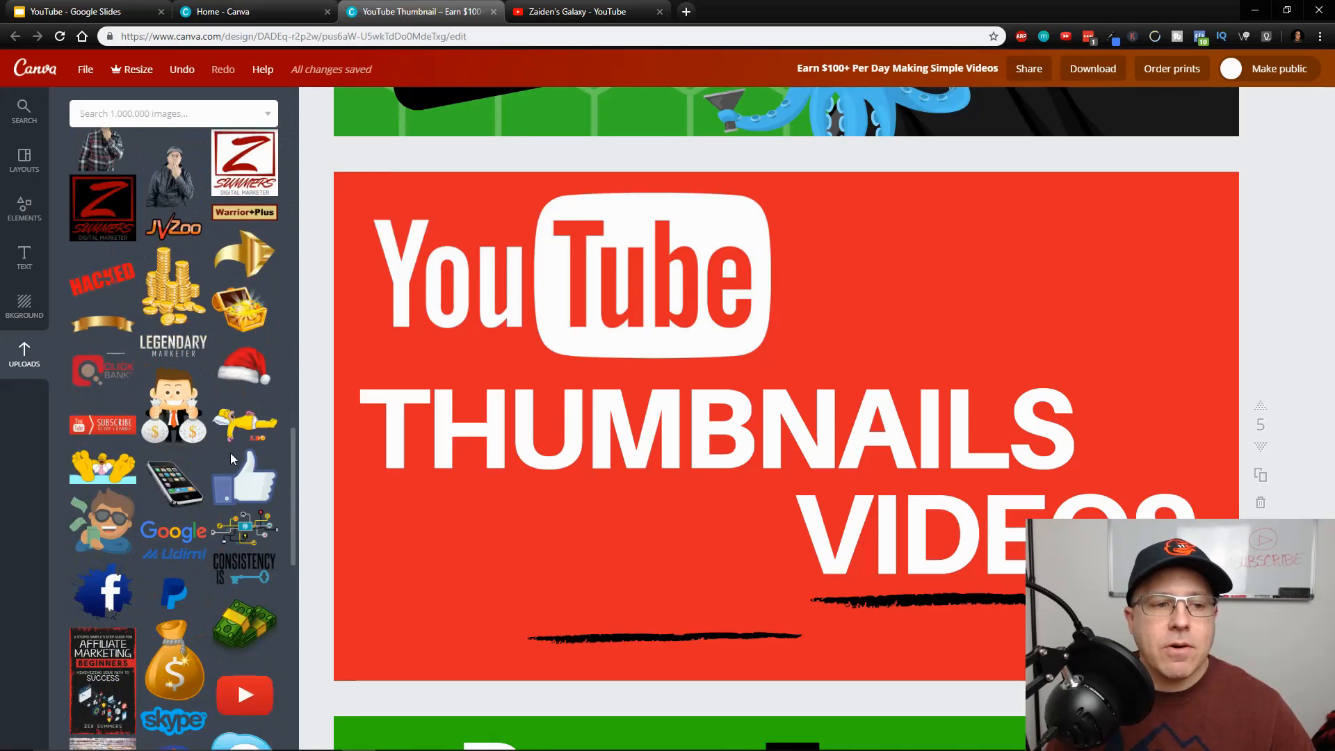
pyautogui.scroll(-15, 232, 459)
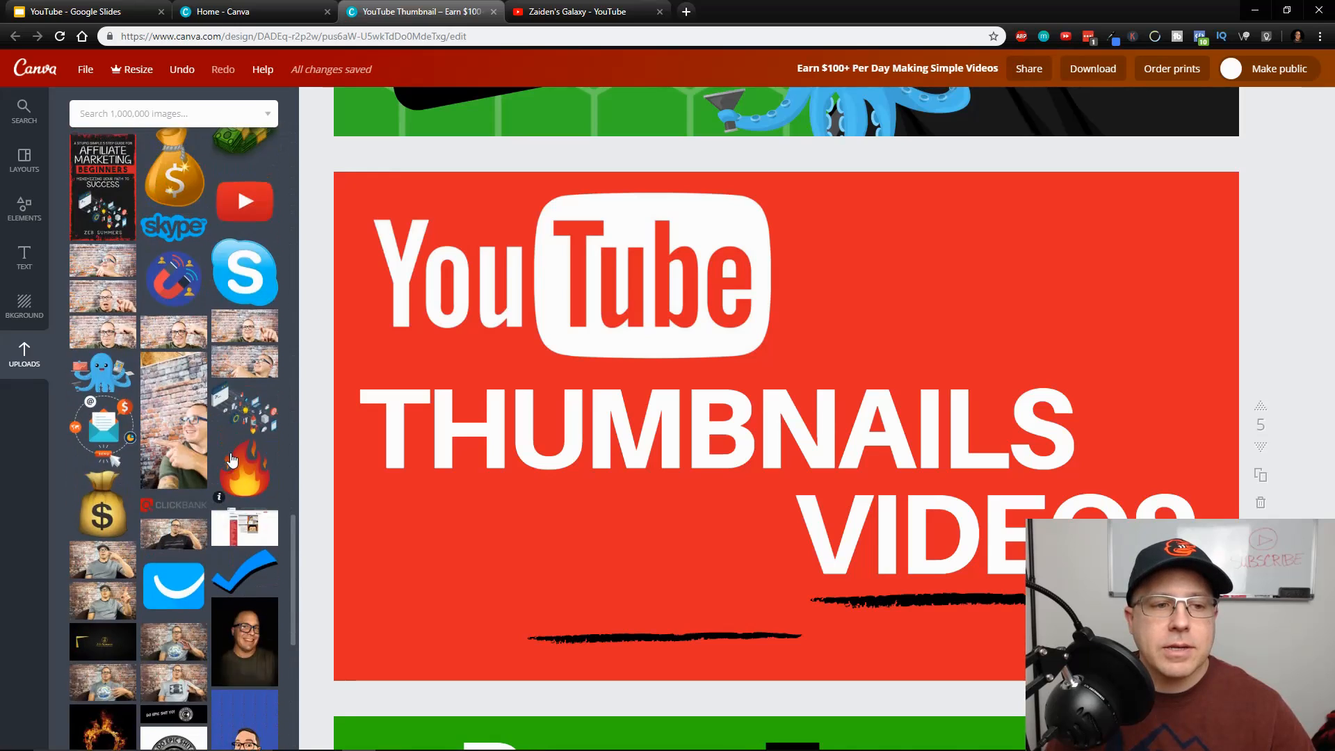
pyautogui.scroll(3, 231, 459)
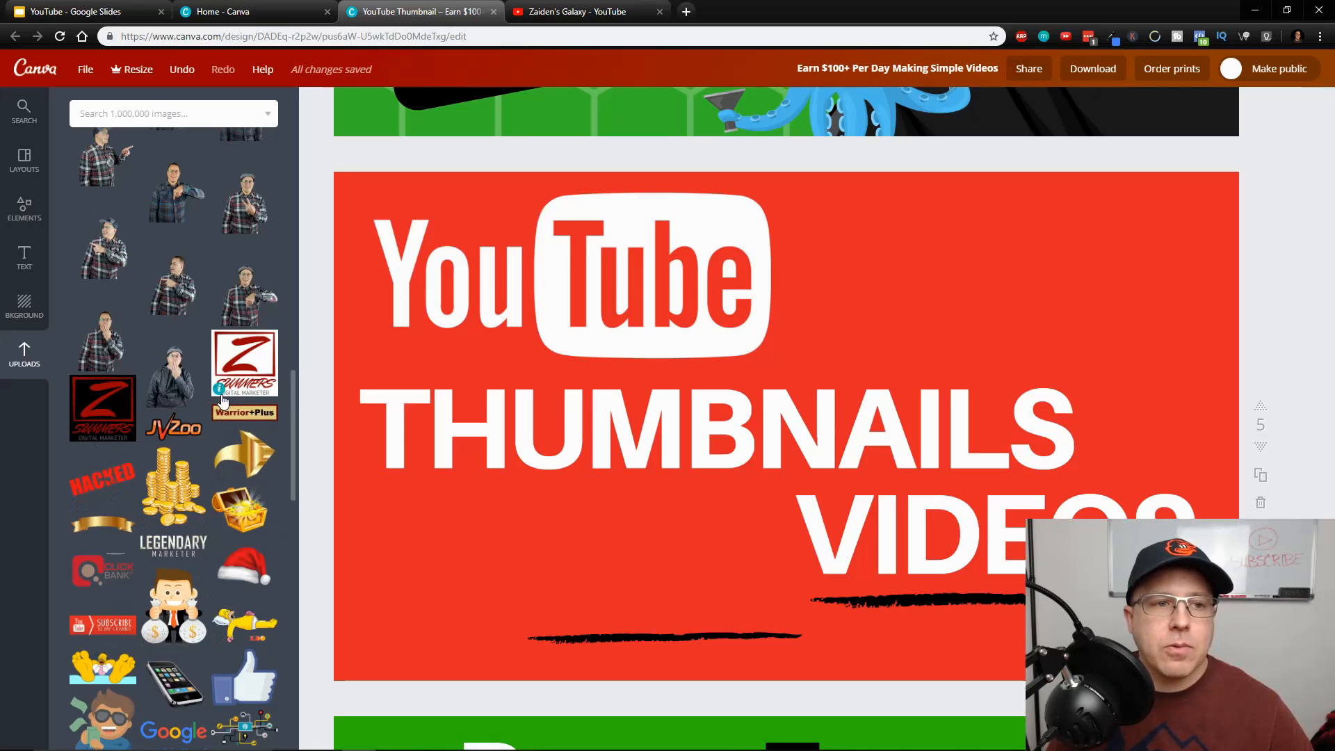
pyautogui.scroll(10, 222, 402)
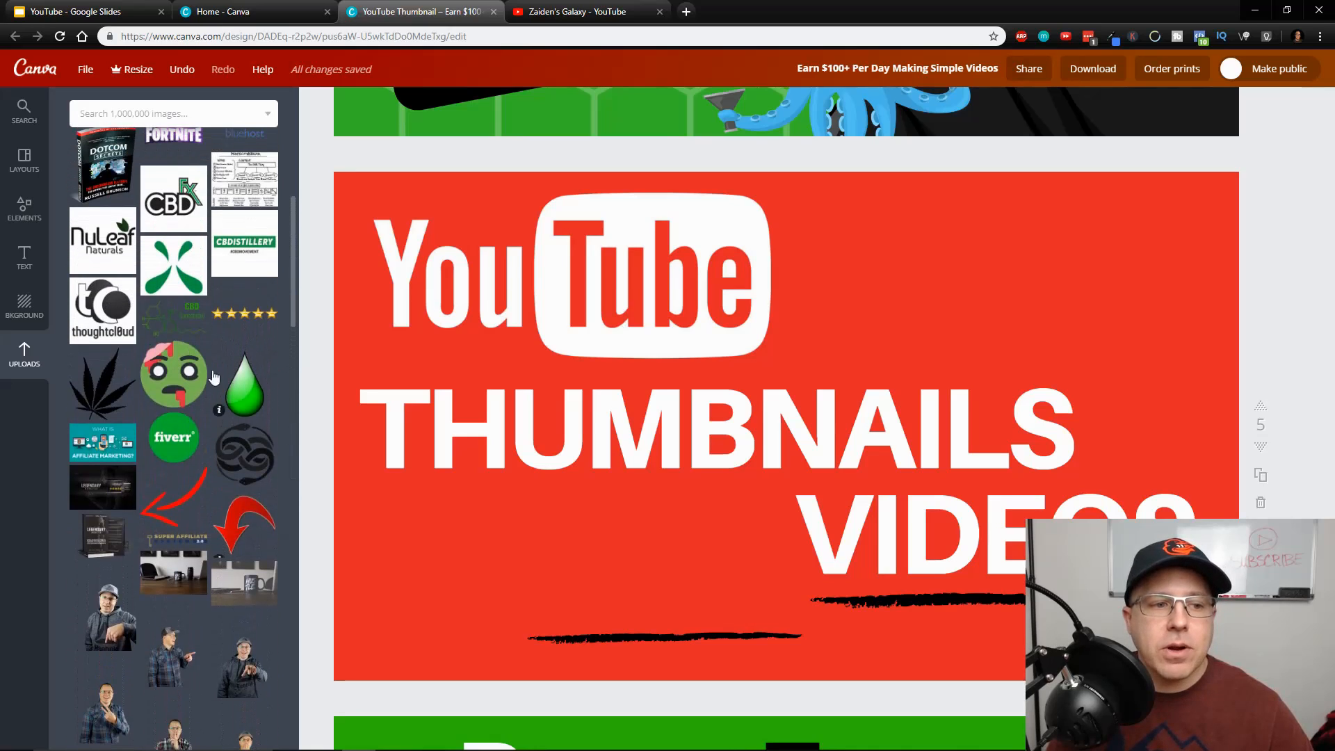
pyautogui.scroll(3, 194, 349)
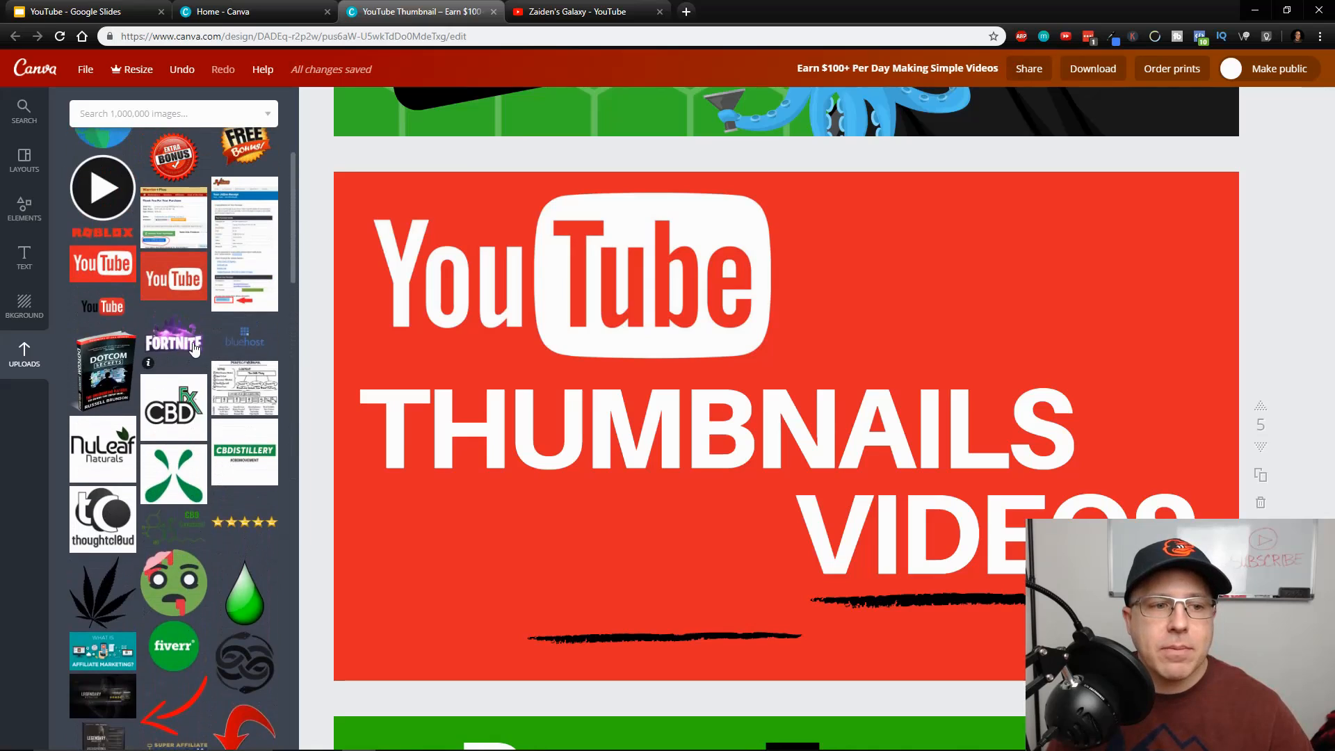
pyautogui.scroll(3, 252, 323)
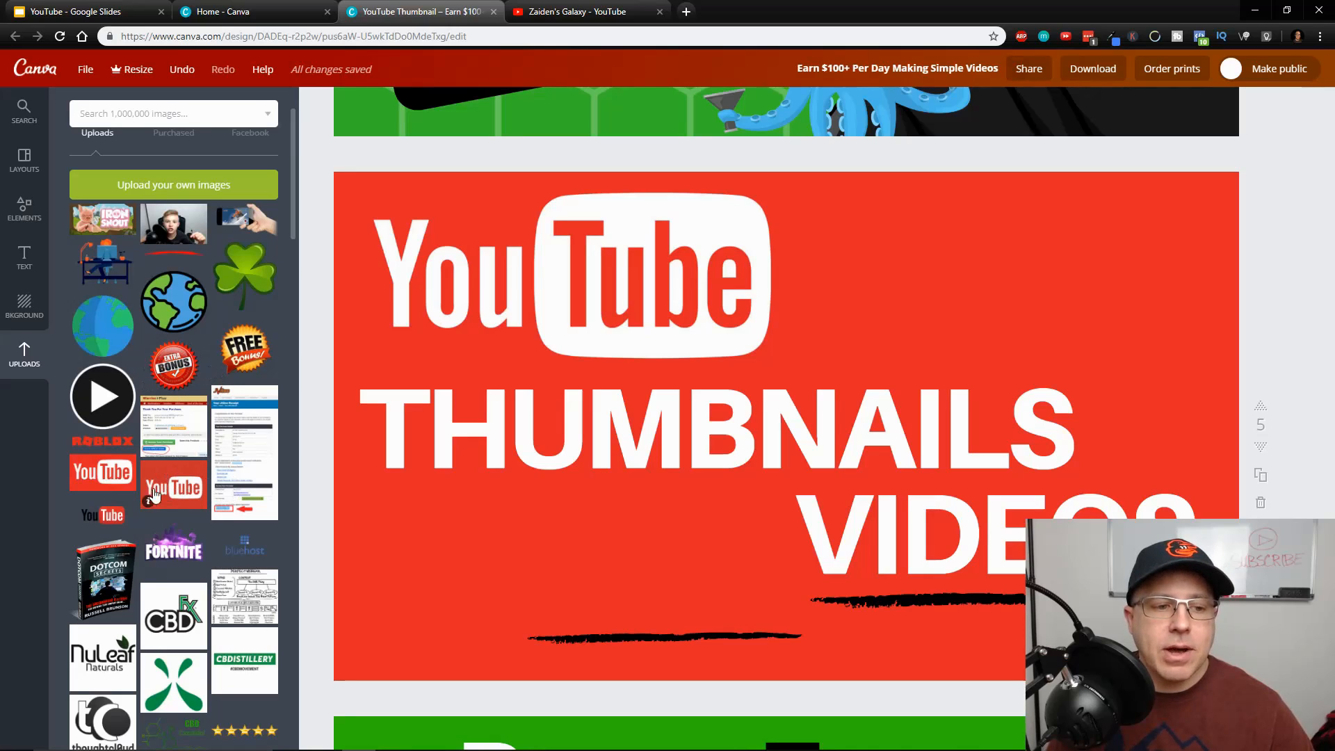
pyautogui.moveTo(192, 537)
pyautogui.mouseDown()
pyautogui.moveTo(439, 521)
pyautogui.moveTo(179, 552)
pyautogui.mouseUp()
pyautogui.moveTo(173, 363); pyautogui.dragTo(208, 399)
pyautogui.moveTo(246, 277); pyautogui.dragTo(245, 369)
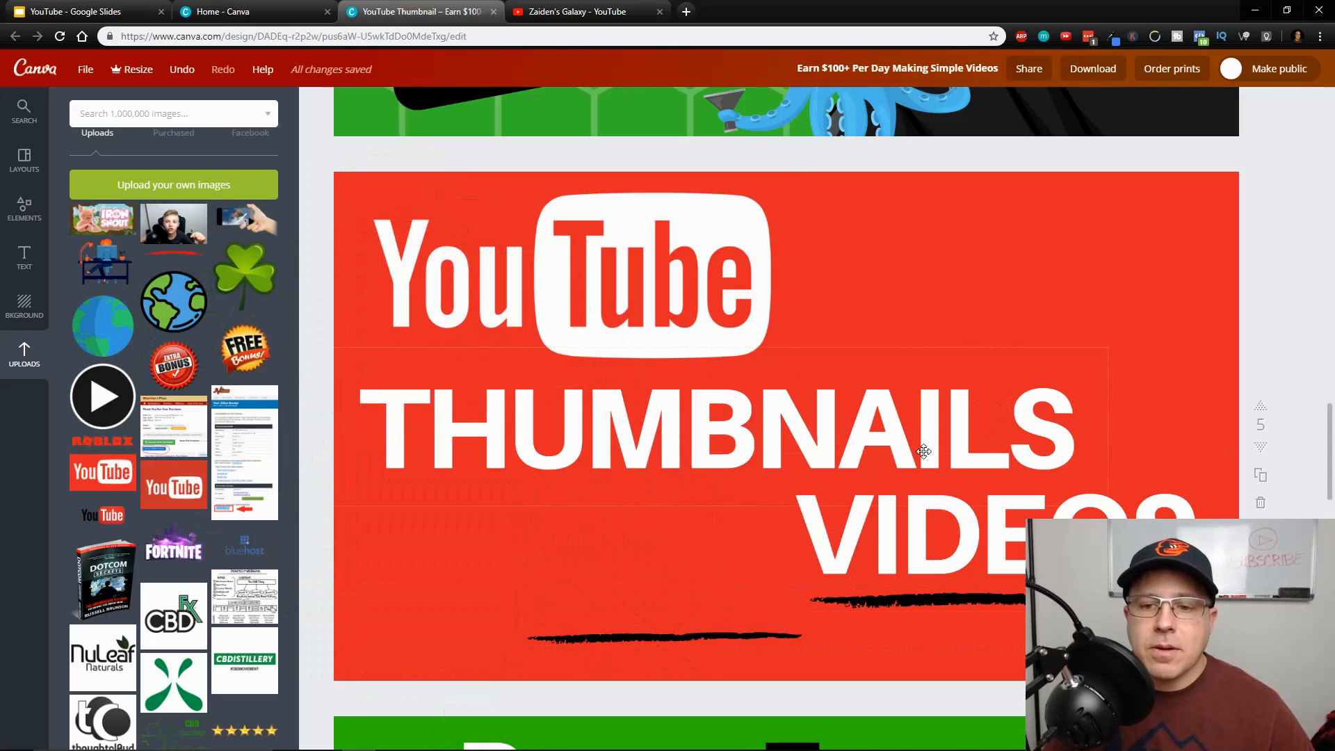
# Replace the VIDEOS text with THE EASY FREE WAY and widen its text box to nearly the thumbnail's full width
pyautogui.click(947, 532)
pyautogui.moveTo(809, 525); pyautogui.dragTo(1139, 518)
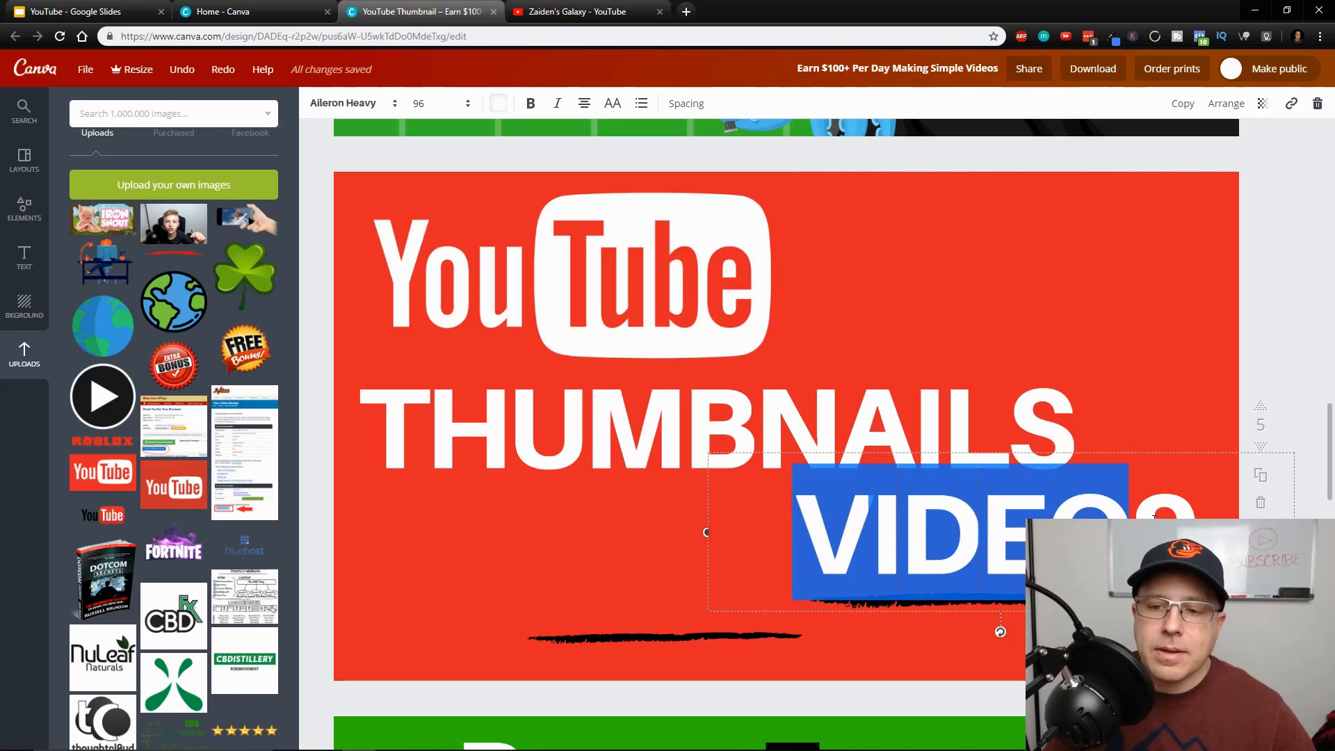
pyautogui.write('T')
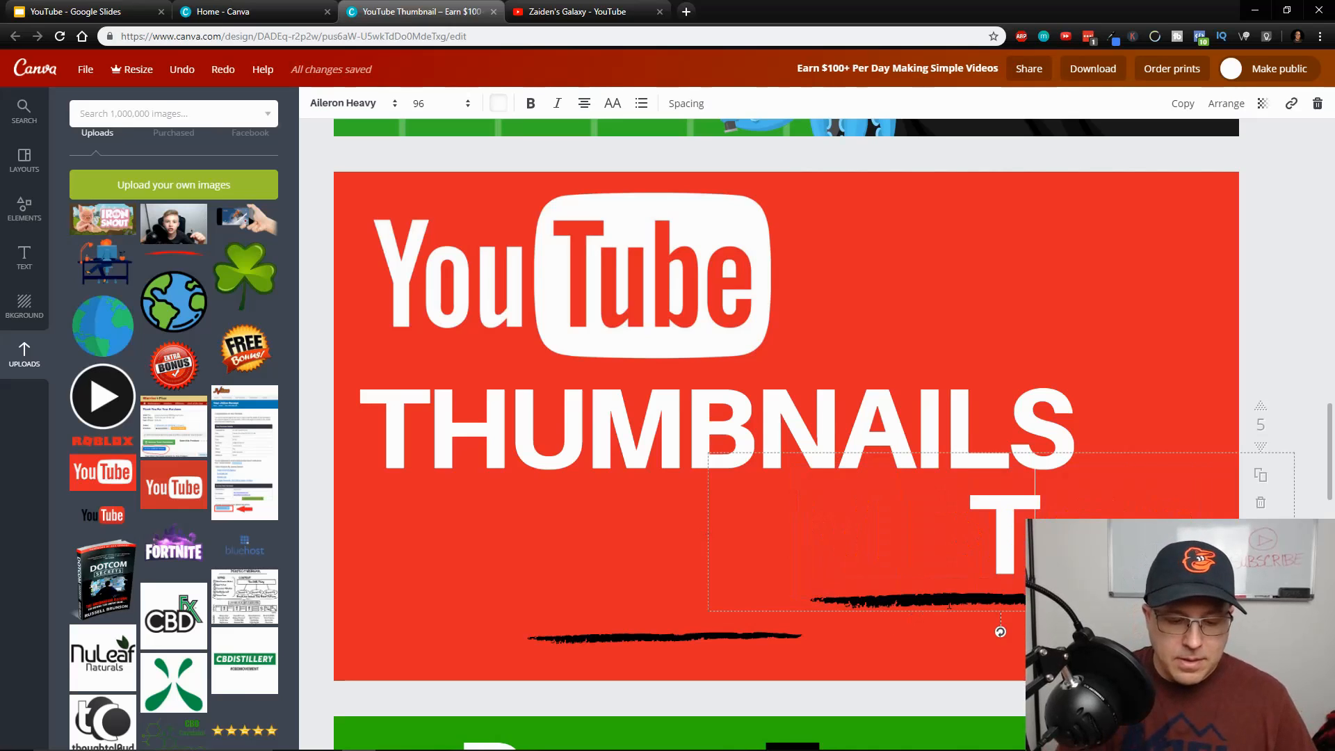
pyautogui.write('HEW')
pyautogui.press('BackSpace')
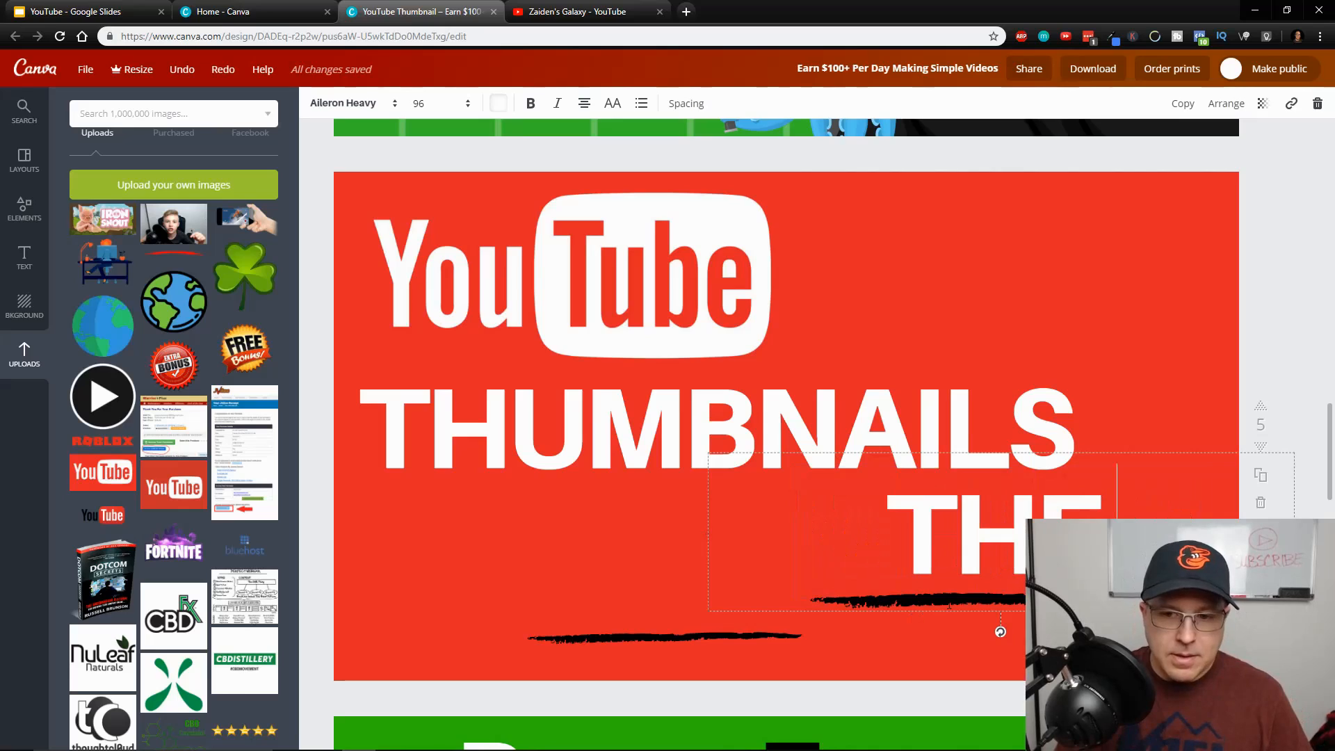
pyautogui.write('EASY')
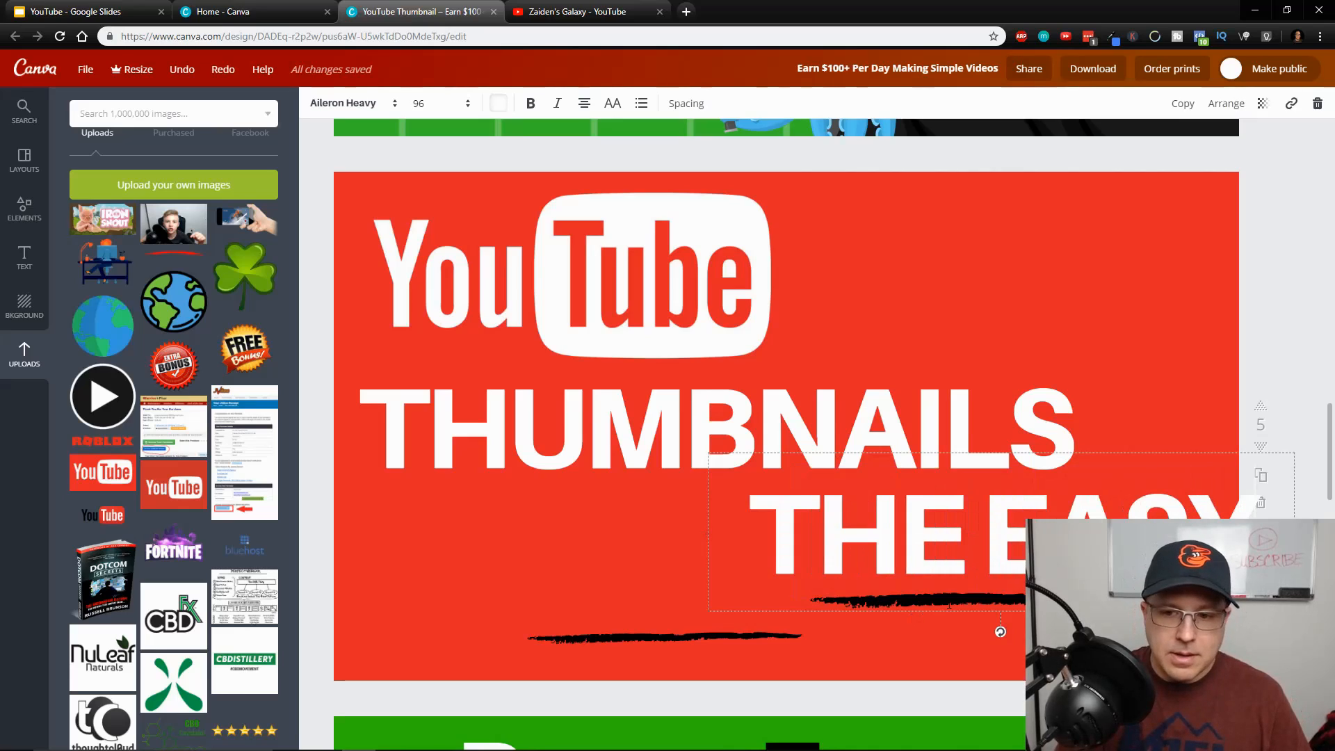
pyautogui.press('Return')
pyautogui.write('FREE')
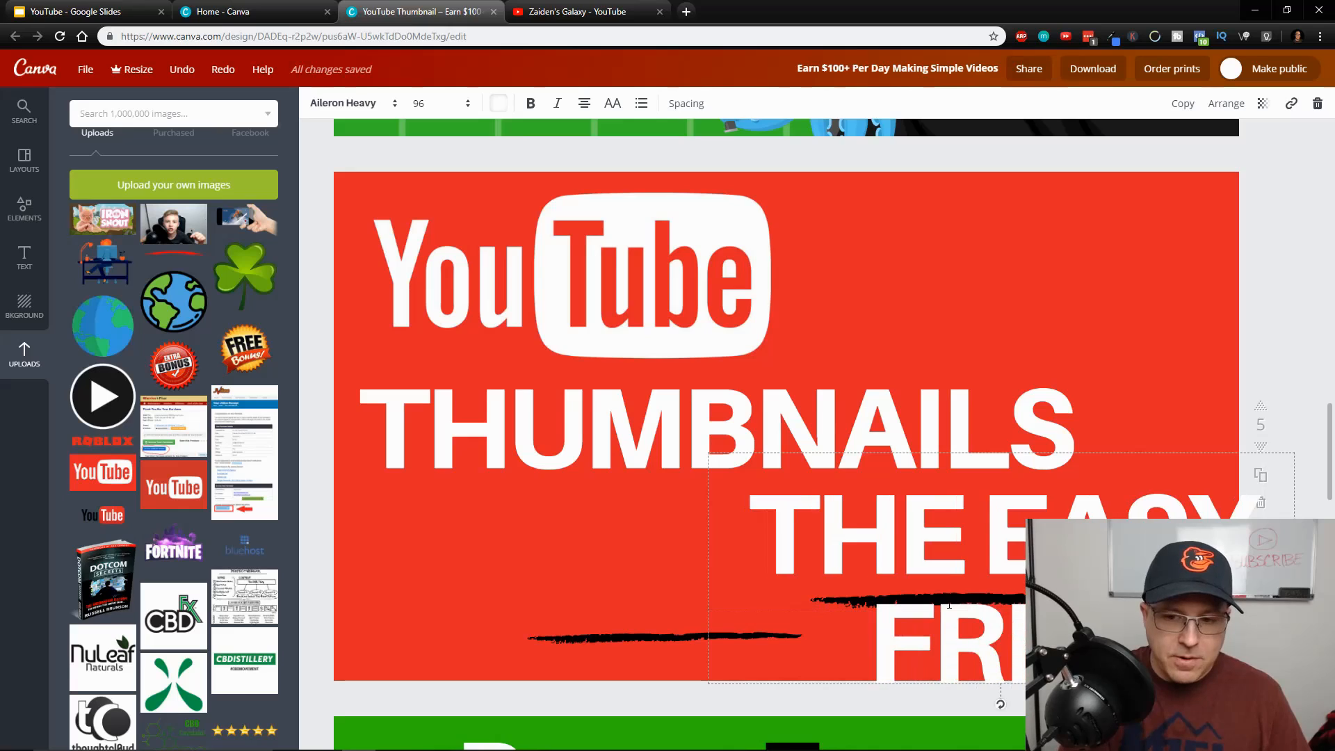
pyautogui.write(' WAY')
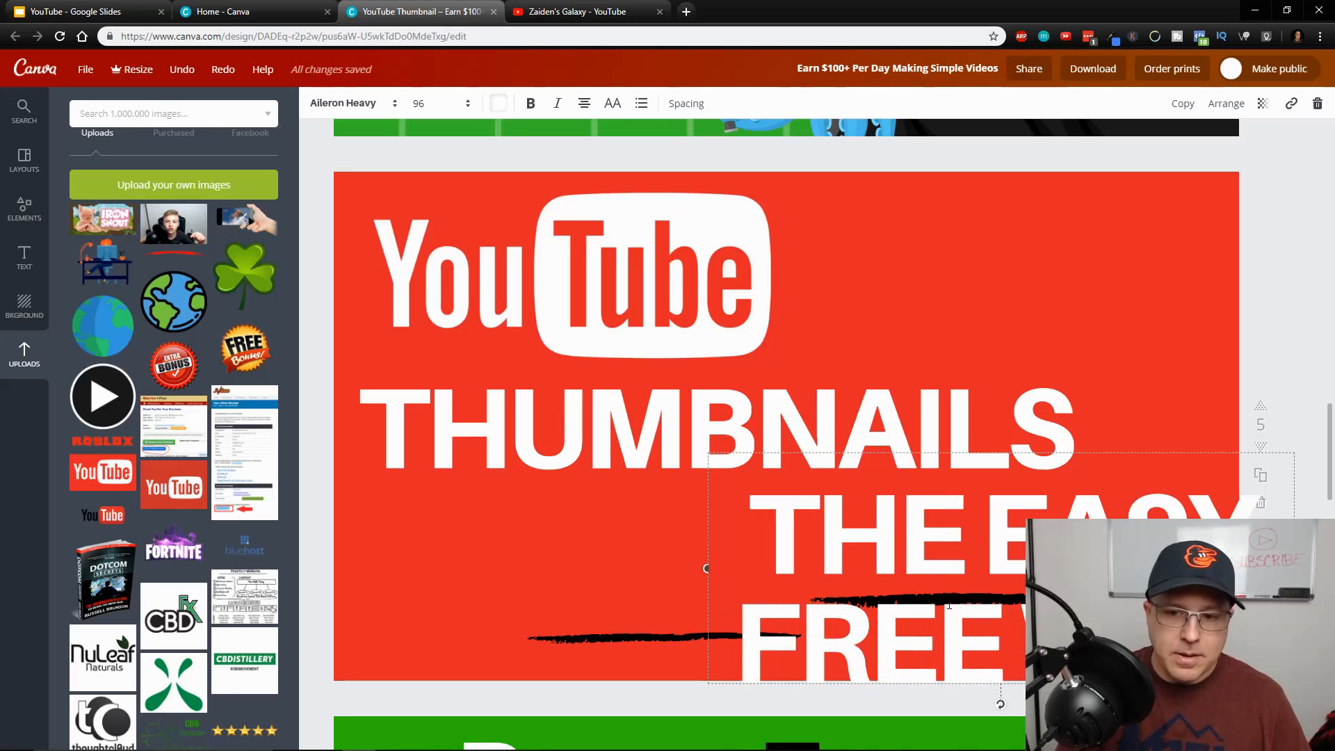
pyautogui.moveTo(702, 569); pyautogui.dragTo(360, 557)
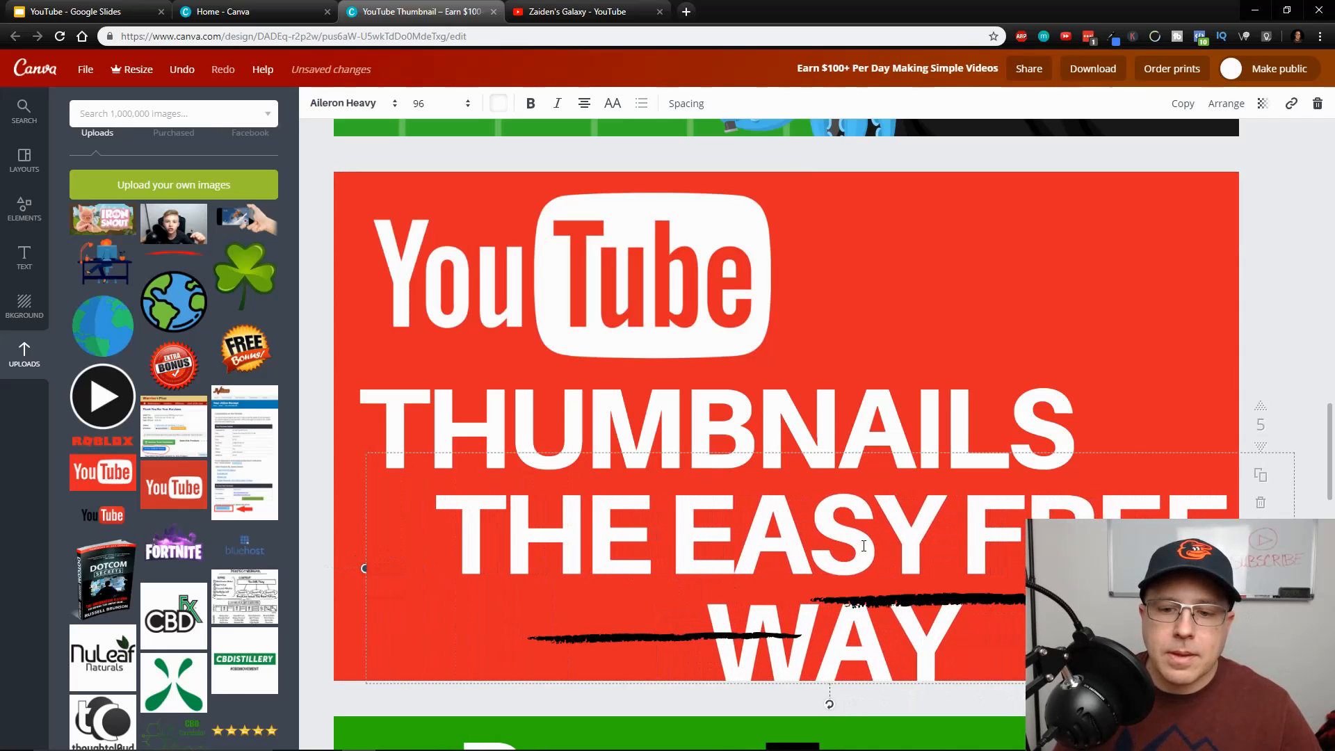
# Nudge both text blocks into place in the thumbnail's lower part and move the two brush underlines to its upper-right area
pyautogui.click(1156, 304)
pyautogui.moveTo(837, 395); pyautogui.dragTo(864, 390)
pyautogui.moveTo(893, 512); pyautogui.dragTo(837, 502)
pyautogui.moveTo(846, 576)
pyautogui.mouseDown()
pyautogui.moveTo(862, 349)
pyautogui.moveTo(854, 203)
pyautogui.mouseUp()
pyautogui.moveTo(674, 637)
pyautogui.mouseDown()
pyautogui.moveTo(1019, 261)
pyautogui.moveTo(1049, 265)
pyautogui.mouseUp()
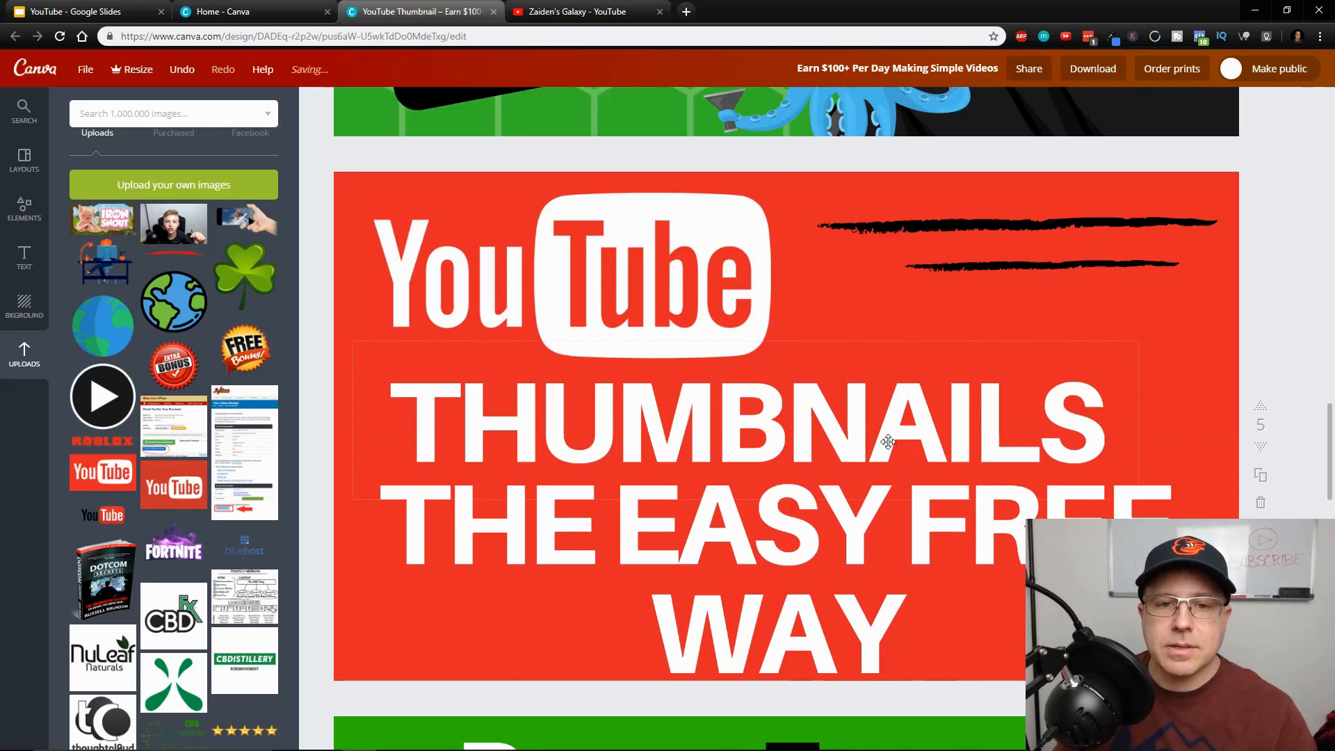
# Shift THUMBNAILS toward the thumbnail's right edge and tilt the YouTube logo slightly counterclockwise
pyautogui.moveTo(862, 419); pyautogui.dragTo(963, 407)
pyautogui.moveTo(681, 283); pyautogui.dragTo(678, 273)
pyautogui.moveTo(565, 423); pyautogui.dragTo(591, 420)
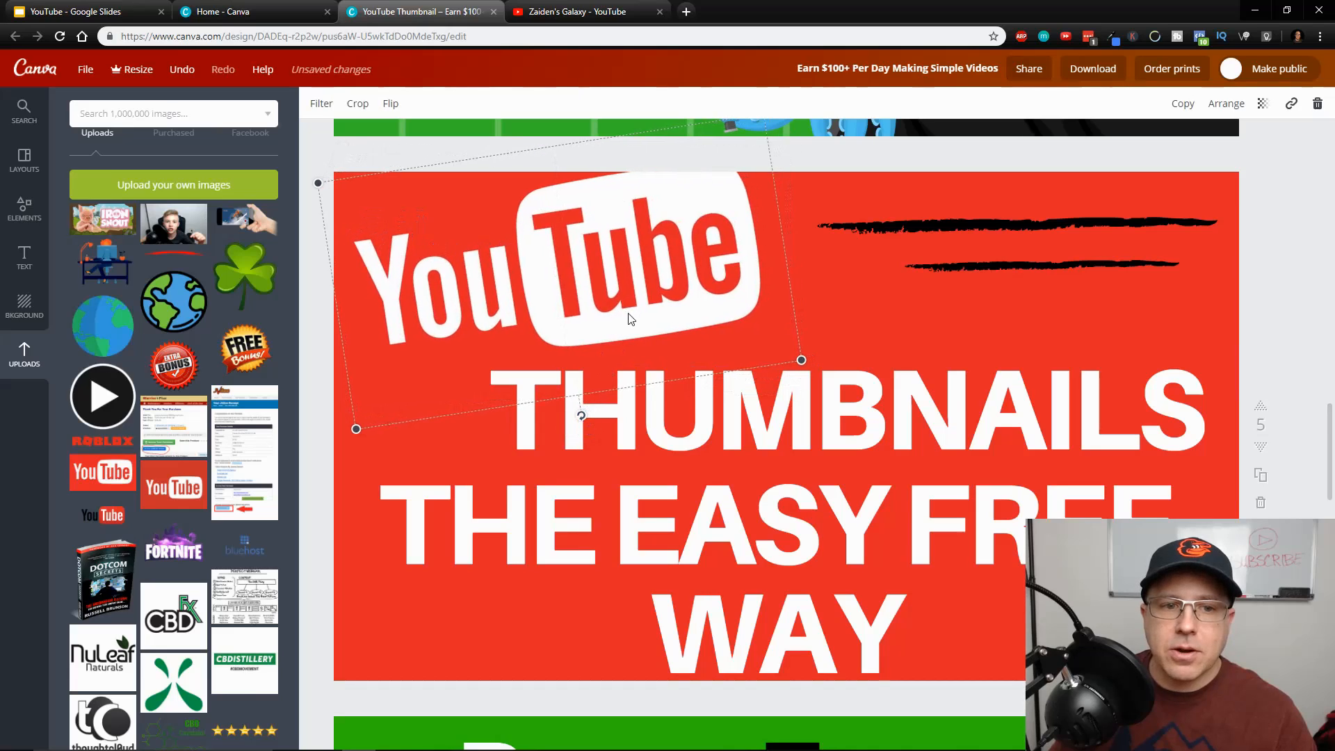
# Nudge the tilted YouTube logo and the THUMBNAILS text slightly toward the thumbnail's left edge
pyautogui.moveTo(624, 325); pyautogui.dragTo(614, 322)
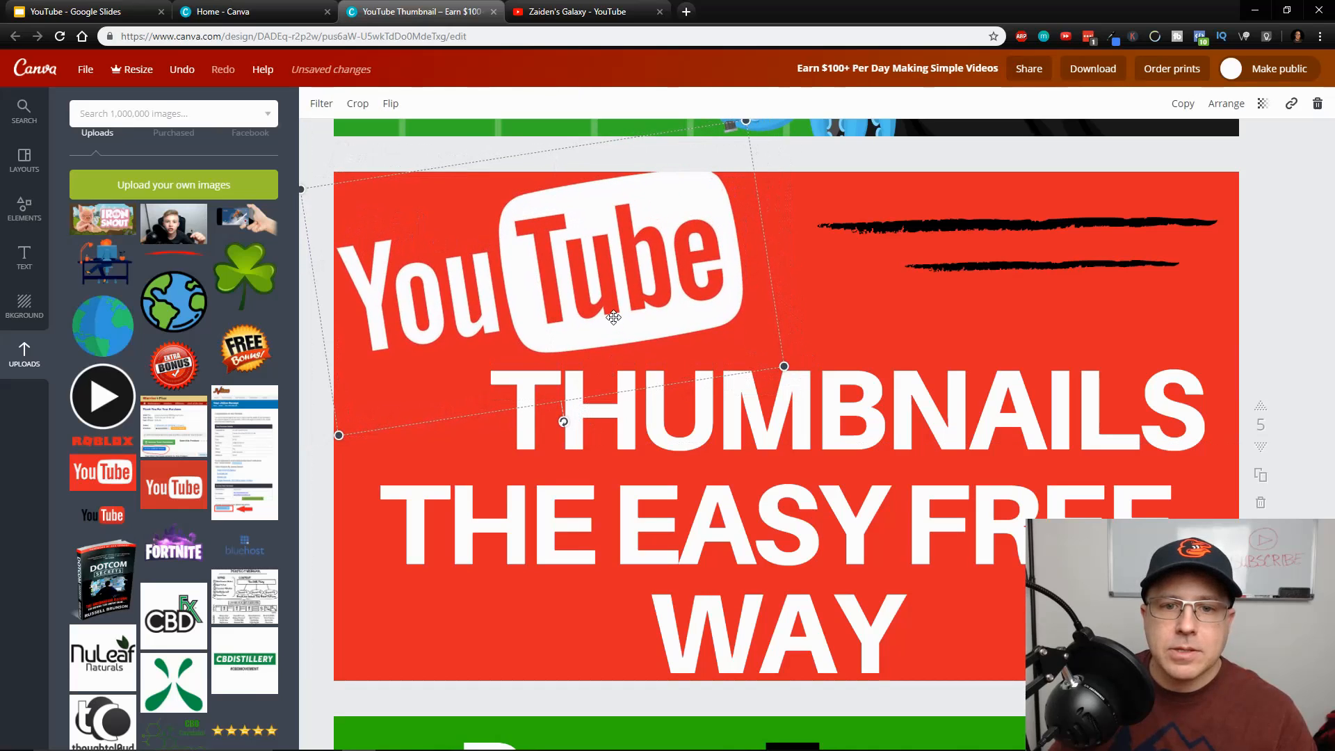
pyautogui.moveTo(928, 393); pyautogui.dragTo(918, 397)
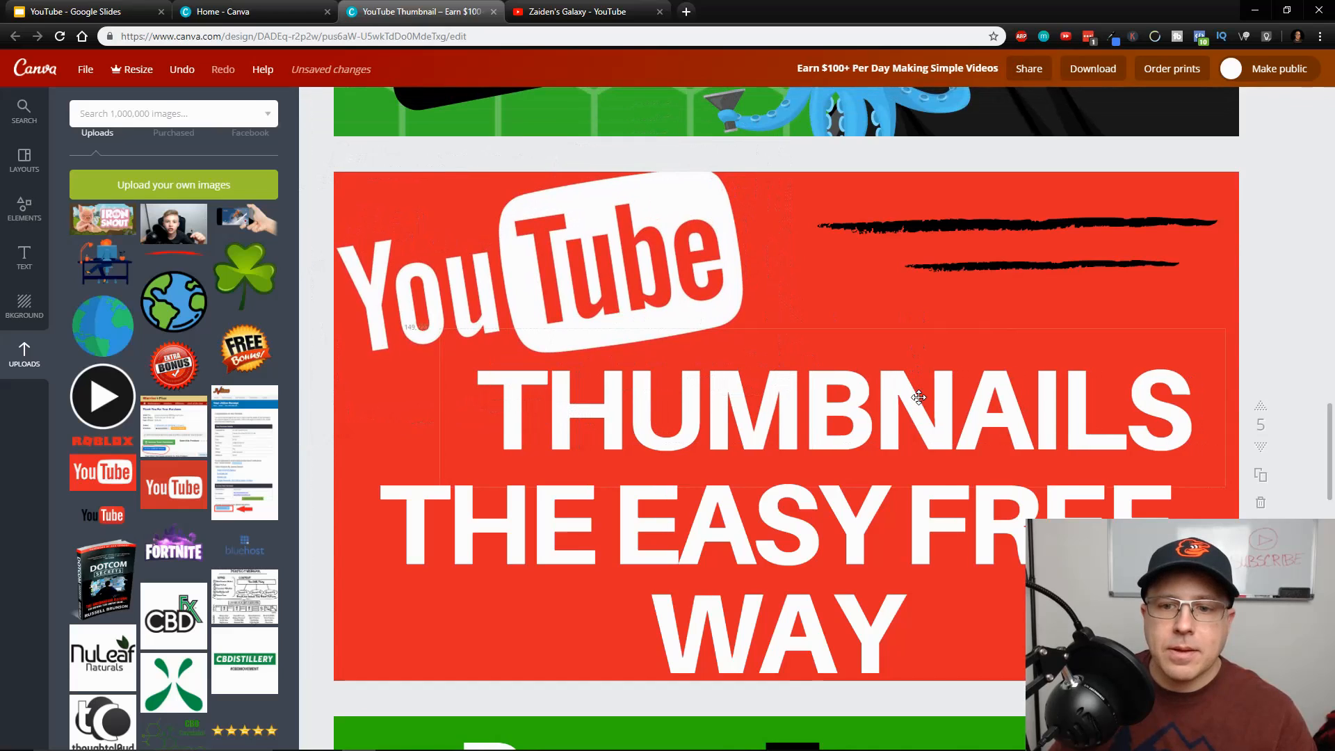
# Color the whole THUMBNAILS text yellow using the document colors
pyautogui.doubleClick(1131, 388)
pyautogui.click(1198, 391)
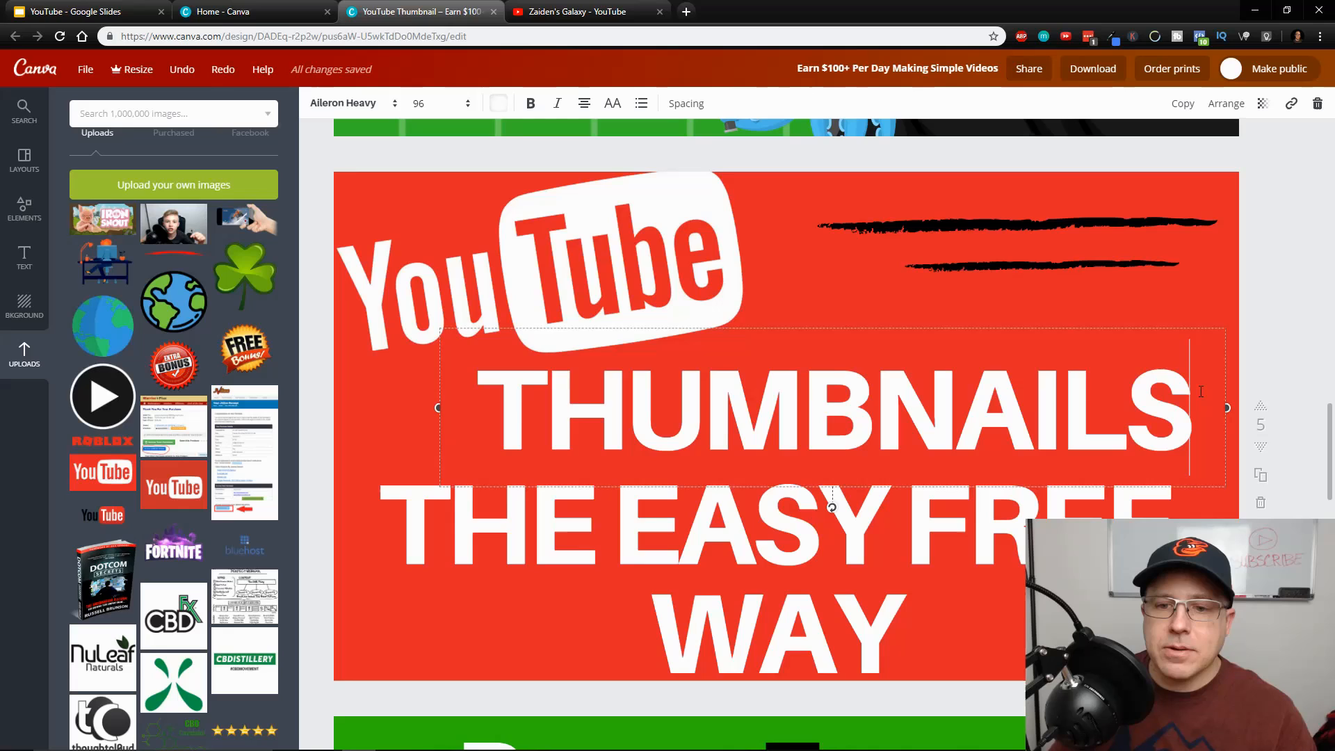
pyautogui.moveTo(1197, 391); pyautogui.dragTo(477, 393)
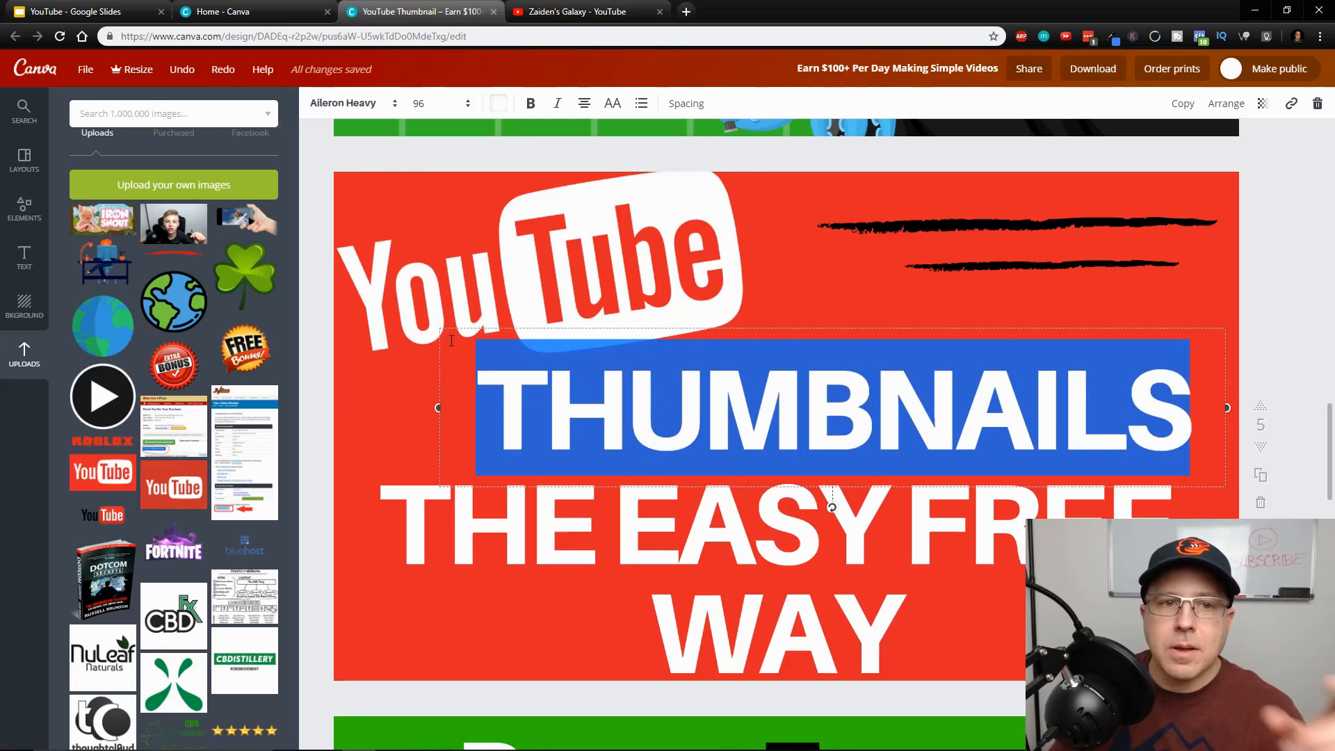
pyautogui.click(498, 104)
pyautogui.click(509, 202)
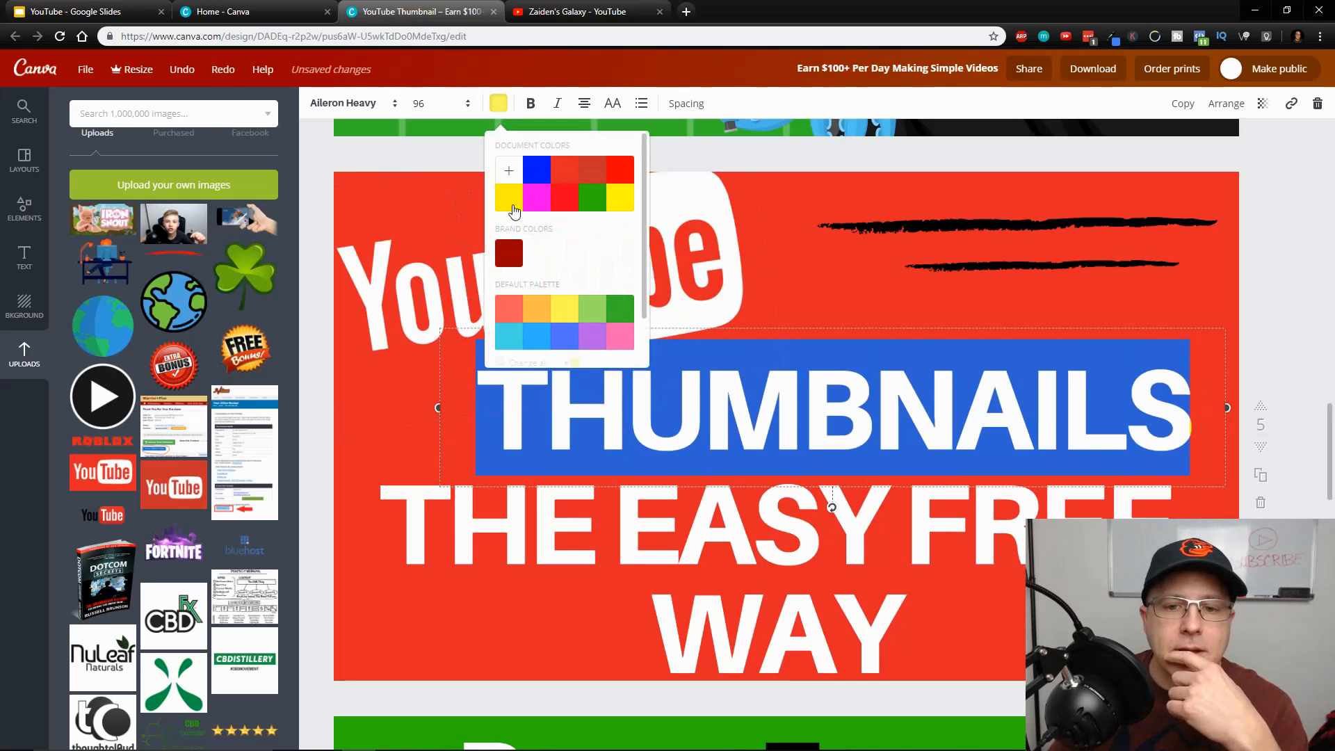
pyautogui.click(992, 281)
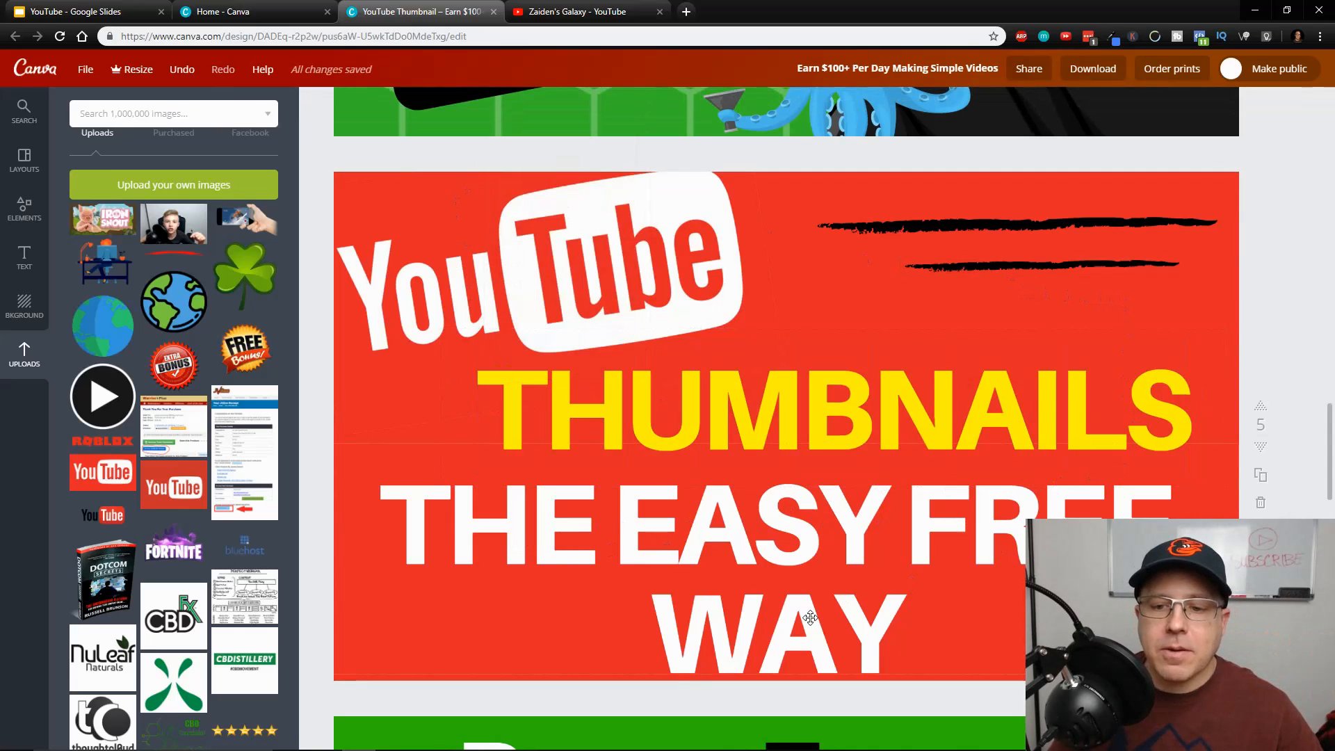
# Shorten the text below THUMBNAILS to EASY & FREE and move it slightly lower
pyautogui.doubleClick(622, 513)
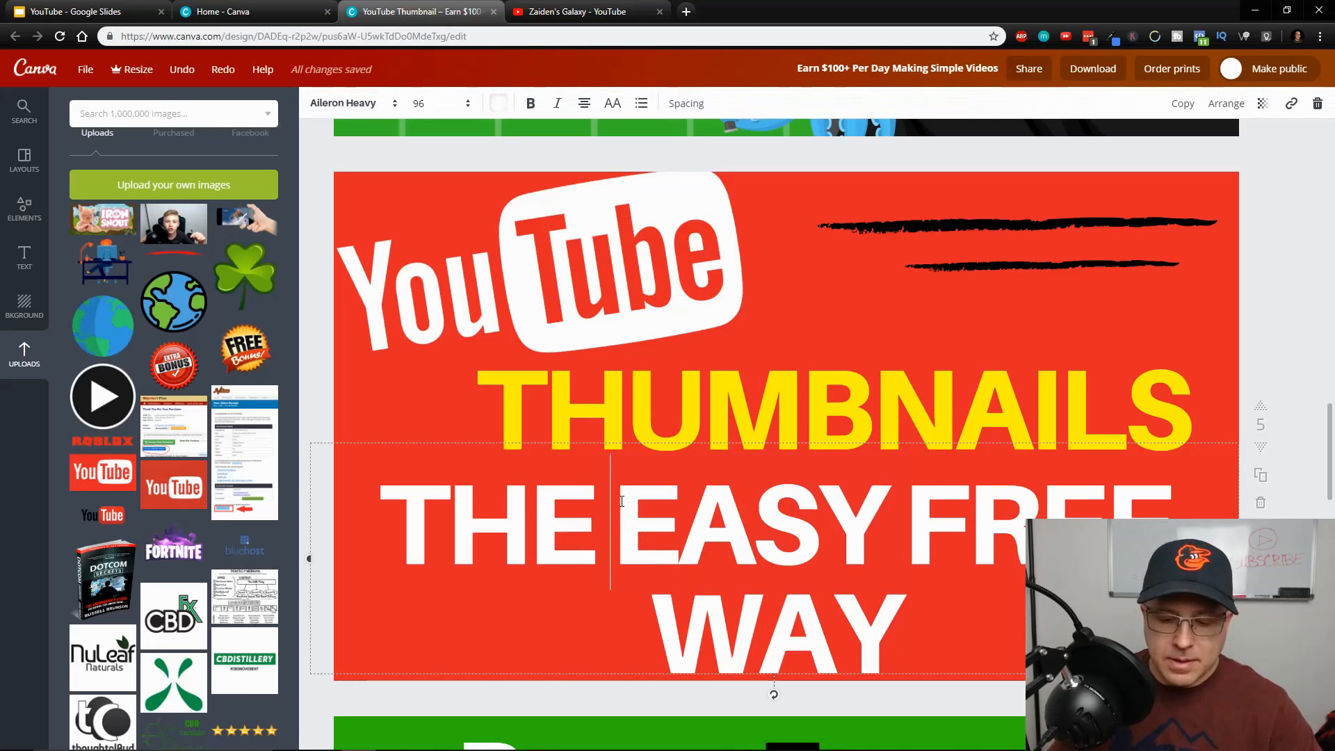
pyautogui.press('BackSpace')
pyautogui.press('BackSpace')
pyautogui.press('BackSpace')
pyautogui.press('BackSpace')
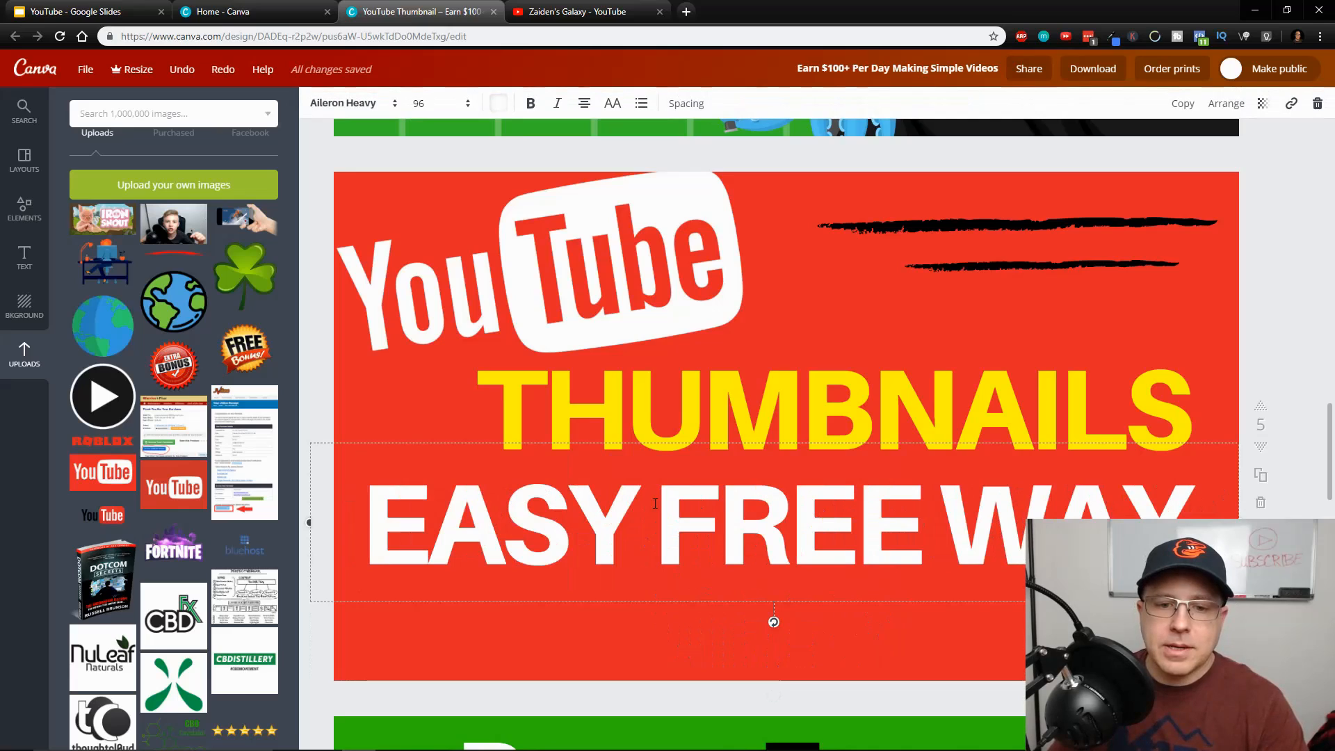
pyautogui.write('&')
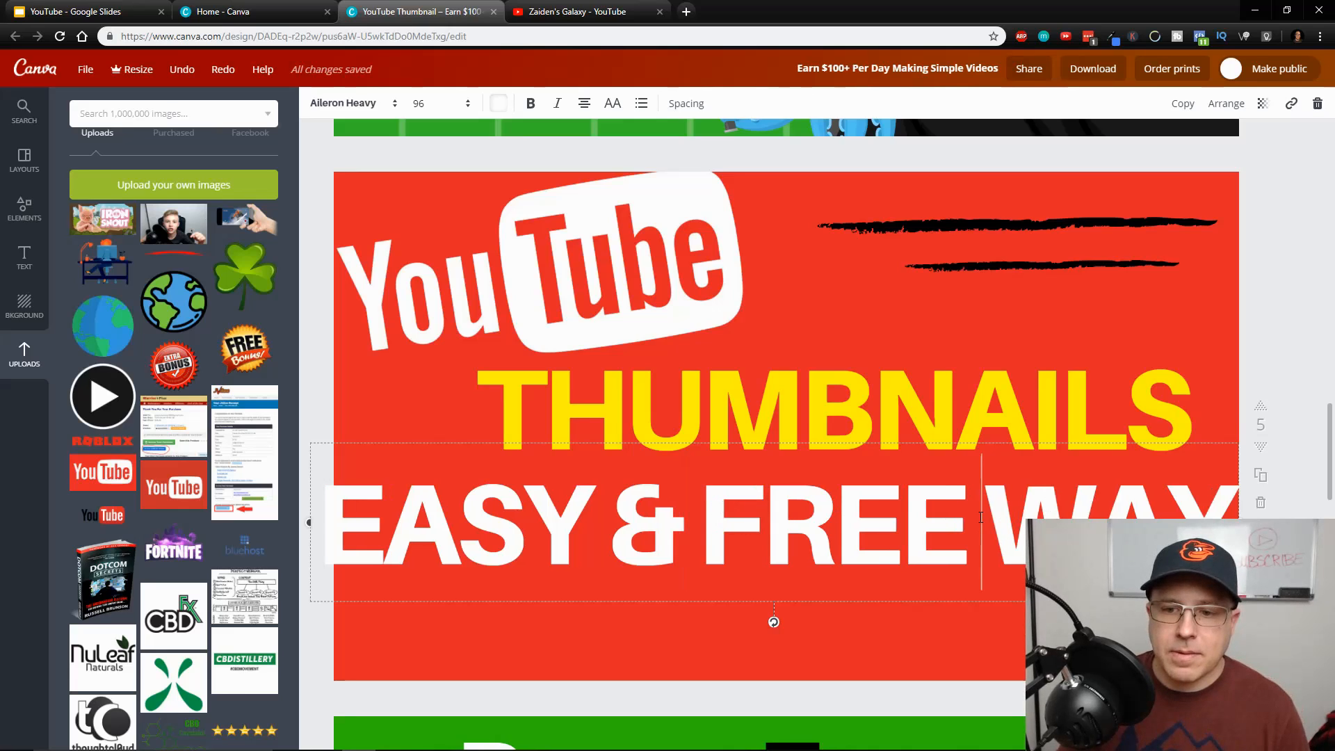
pyautogui.hotkey('shift', 'End')
pyautogui.press('BackSpace')
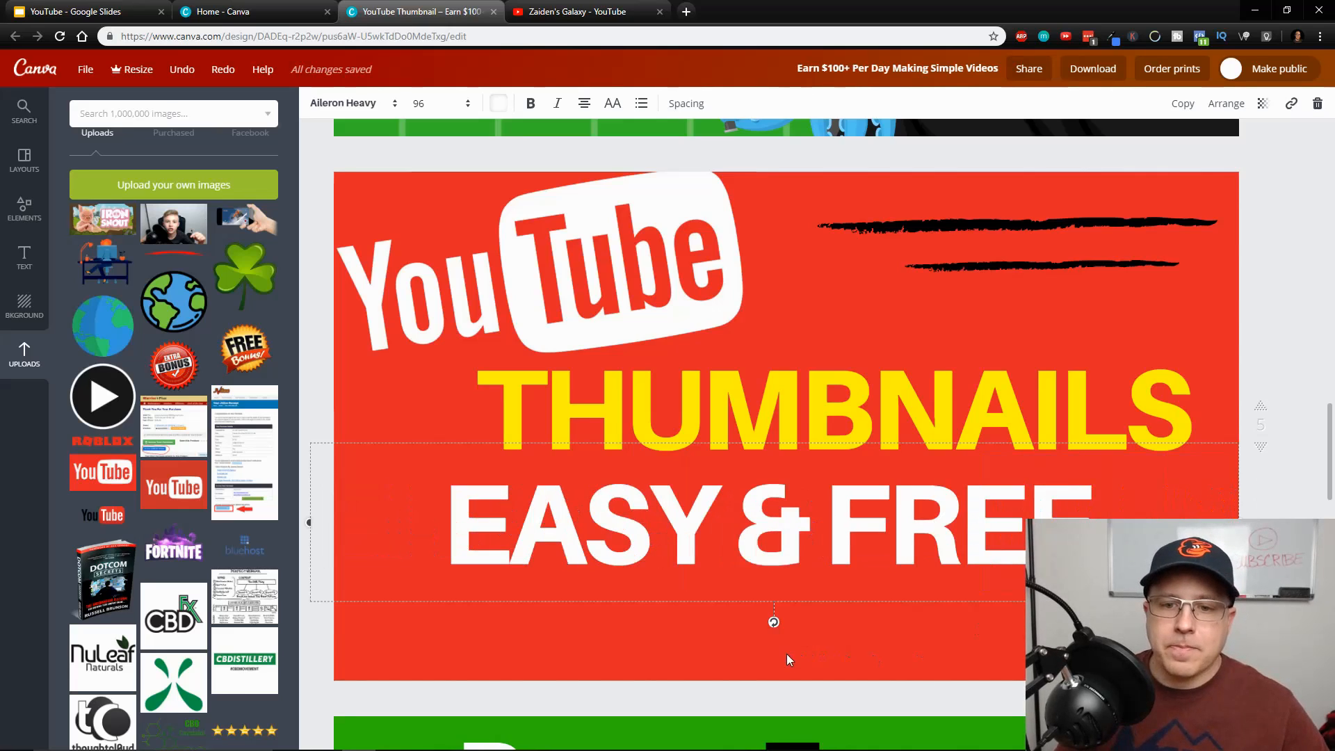
pyautogui.moveTo(931, 529); pyautogui.dragTo(922, 556)
# Set the EASY & FREE text in the Baloo Thambi font
pyautogui.doubleClick(924, 531)
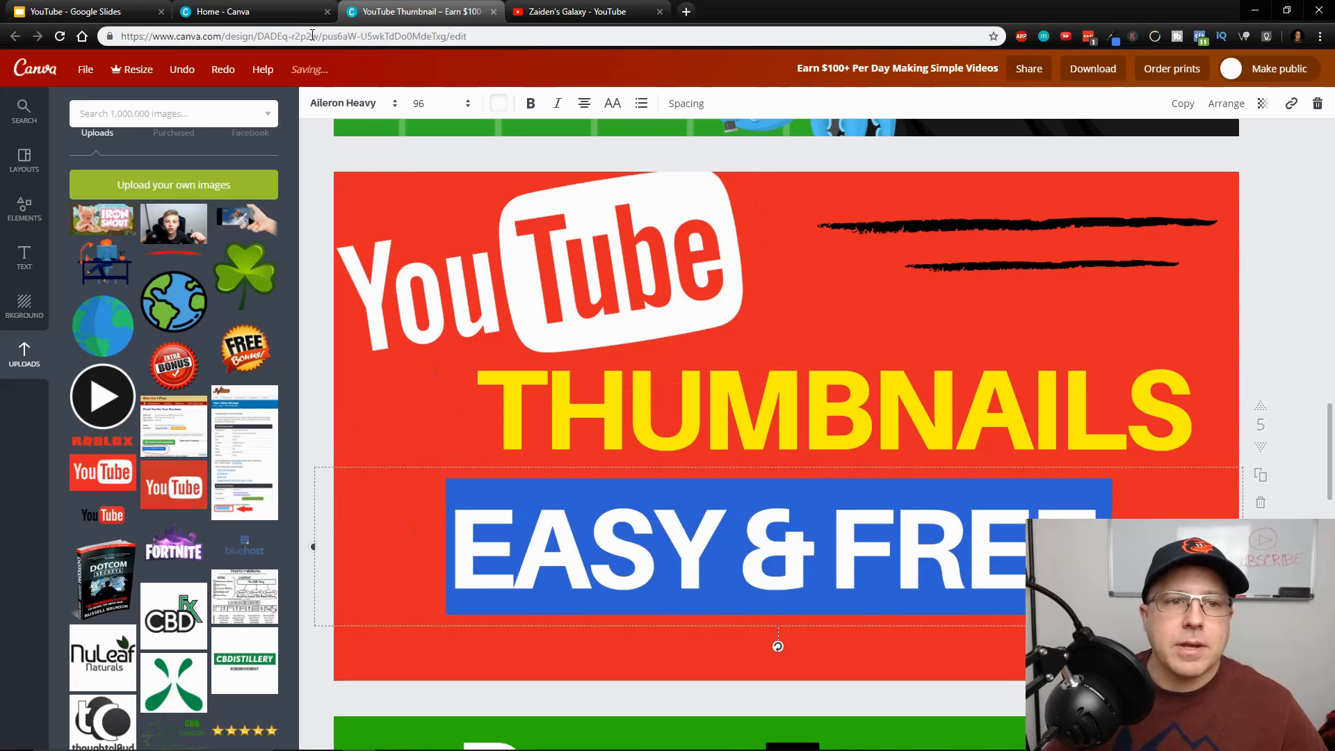
pyautogui.click(345, 103)
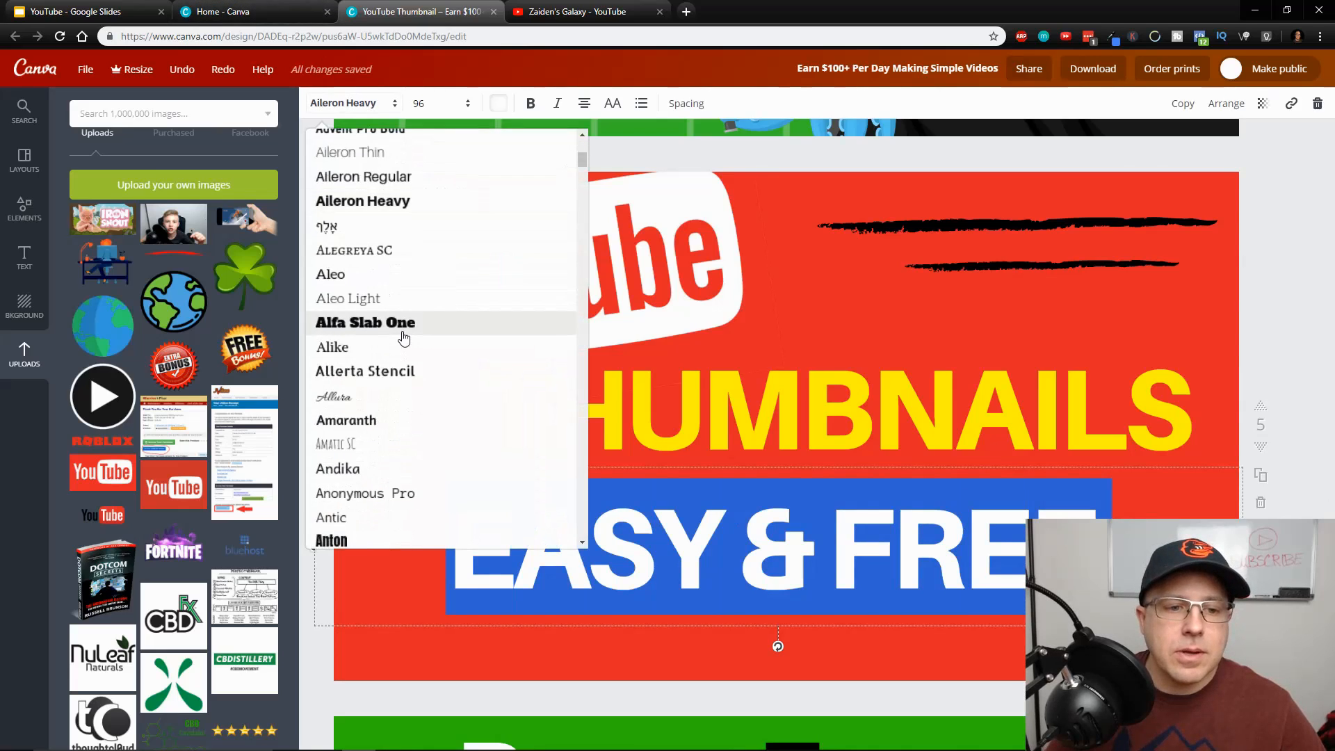
pyautogui.scroll(-8, 400, 348)
pyautogui.scroll(-1, 393, 375)
pyautogui.click(393, 328)
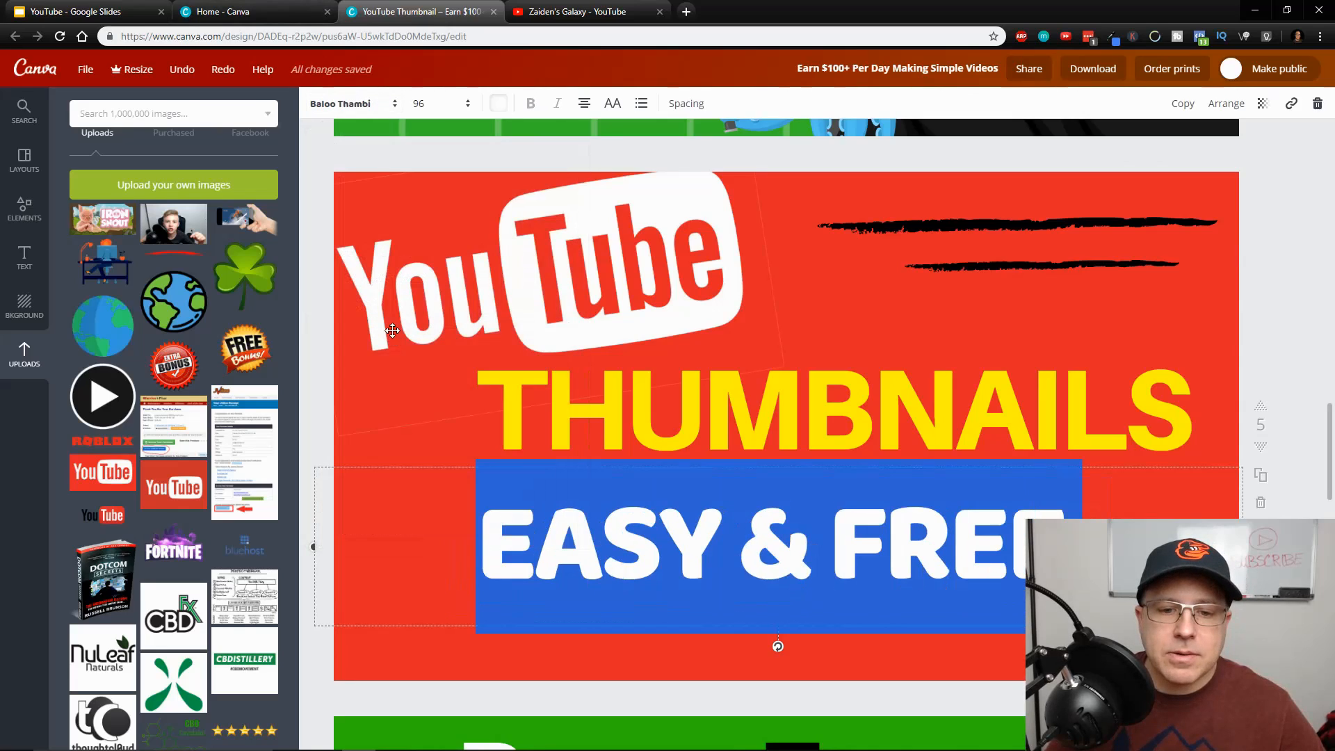
pyautogui.click(970, 225)
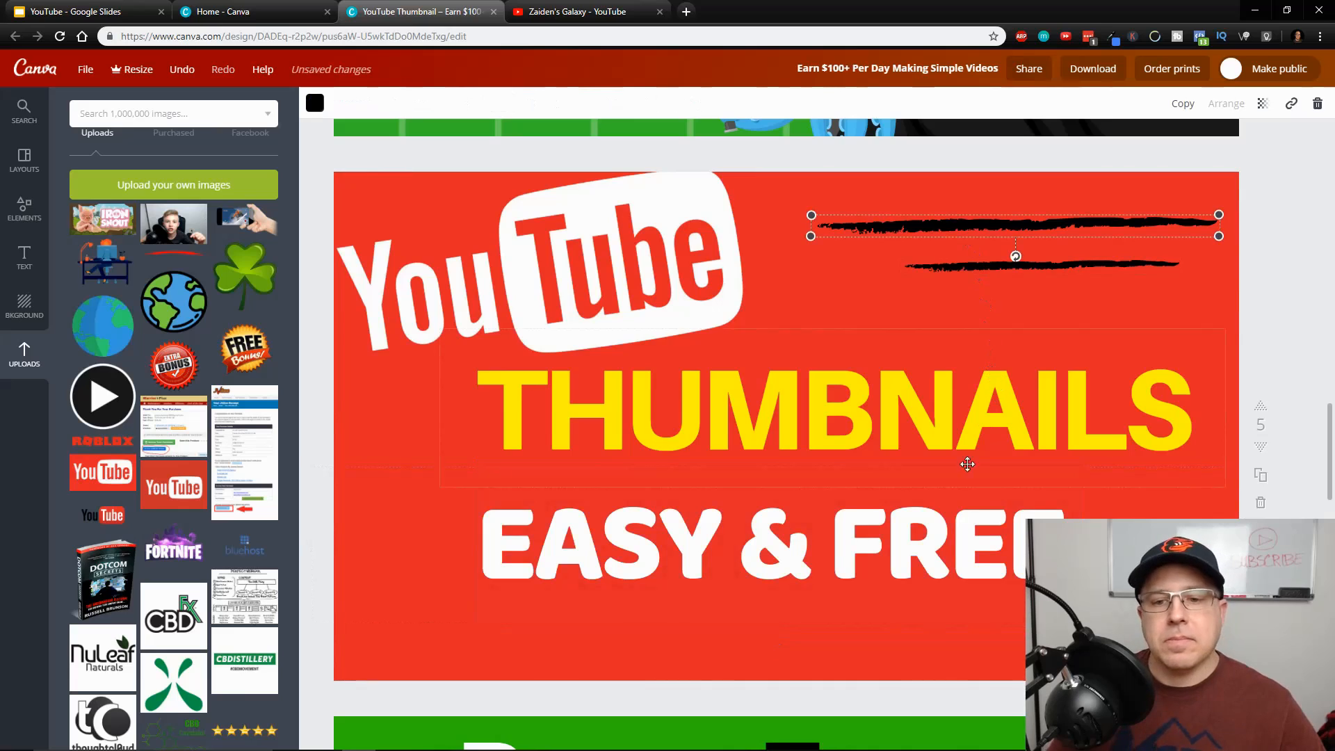
# Shift the EASY & FREE text toward the thumbnail's left edge
pyautogui.moveTo(862, 545)
pyautogui.mouseDown()
pyautogui.moveTo(888, 545)
pyautogui.moveTo(794, 543)
pyautogui.mouseUp()
pyautogui.click(1019, 517)
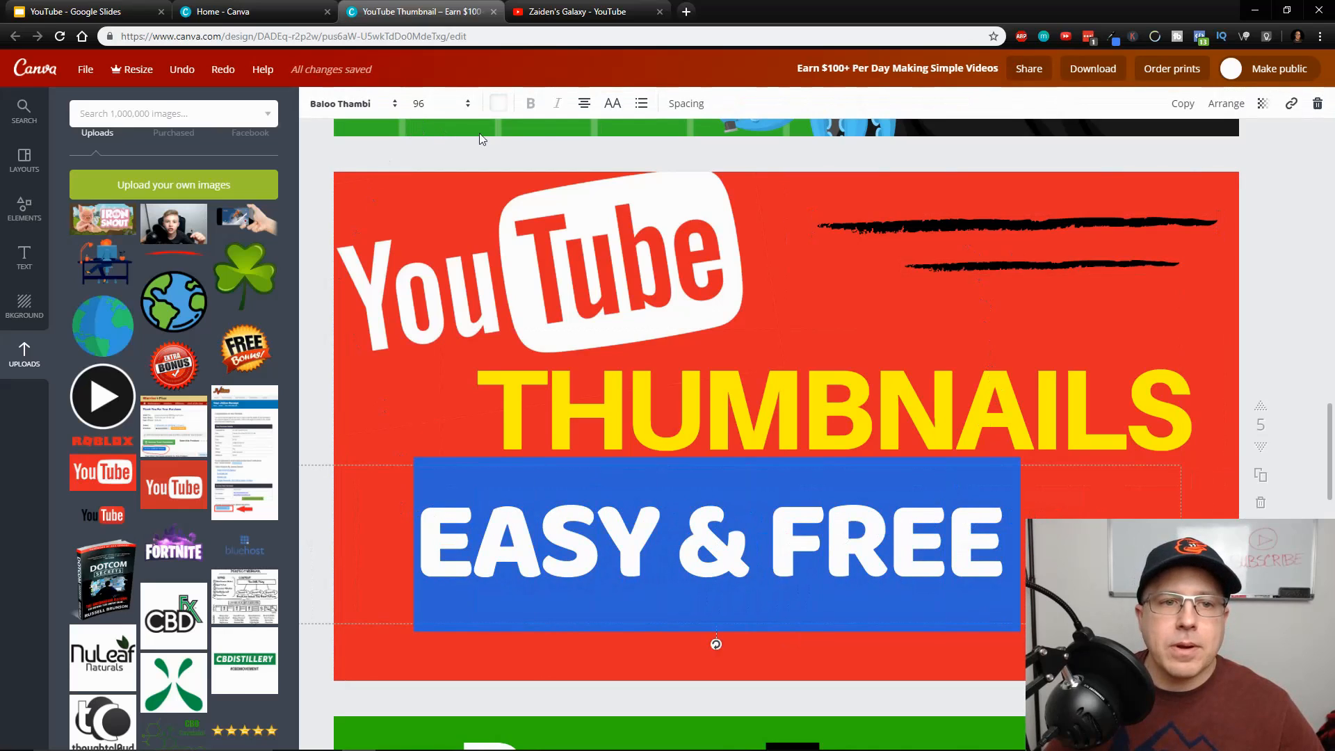
pyautogui.click(475, 156)
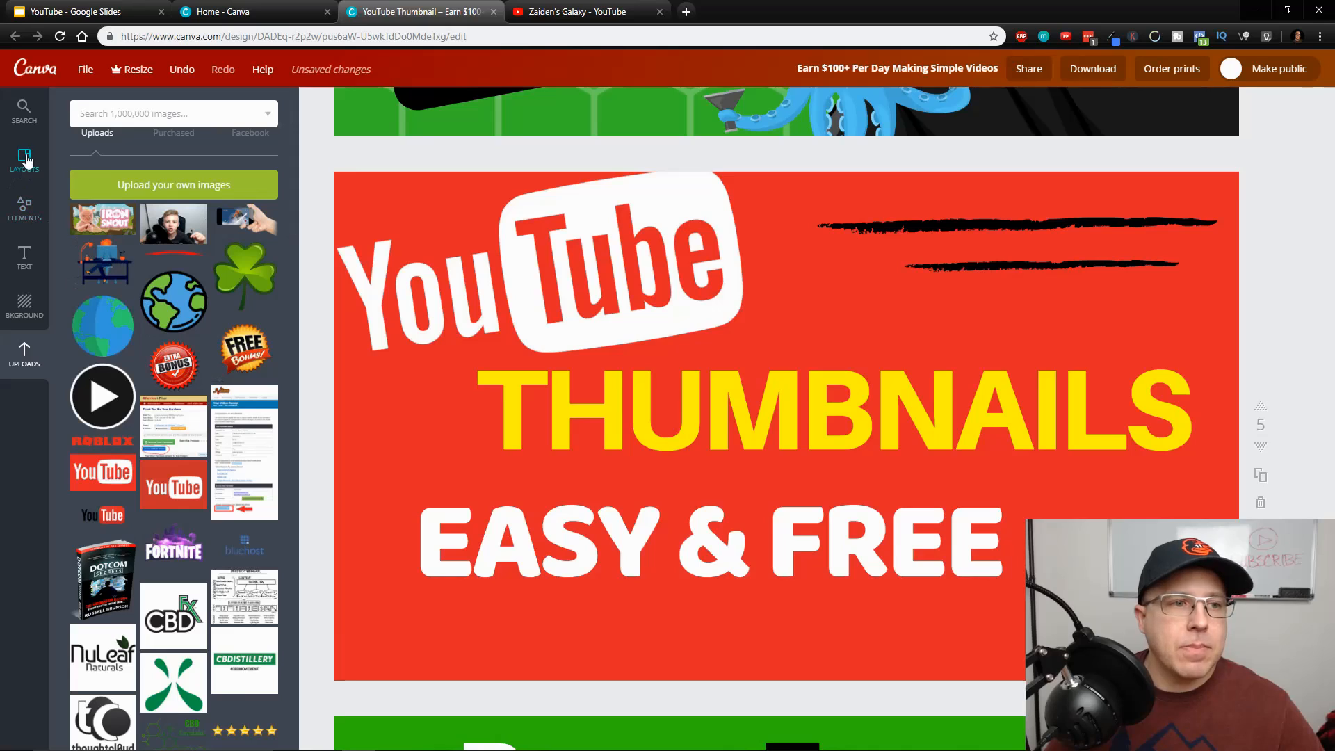
# On the MAKE $100+ A DAY thumbnail, send the $100+ text behind the red rectangle
pyautogui.scroll(10, 394, 444)
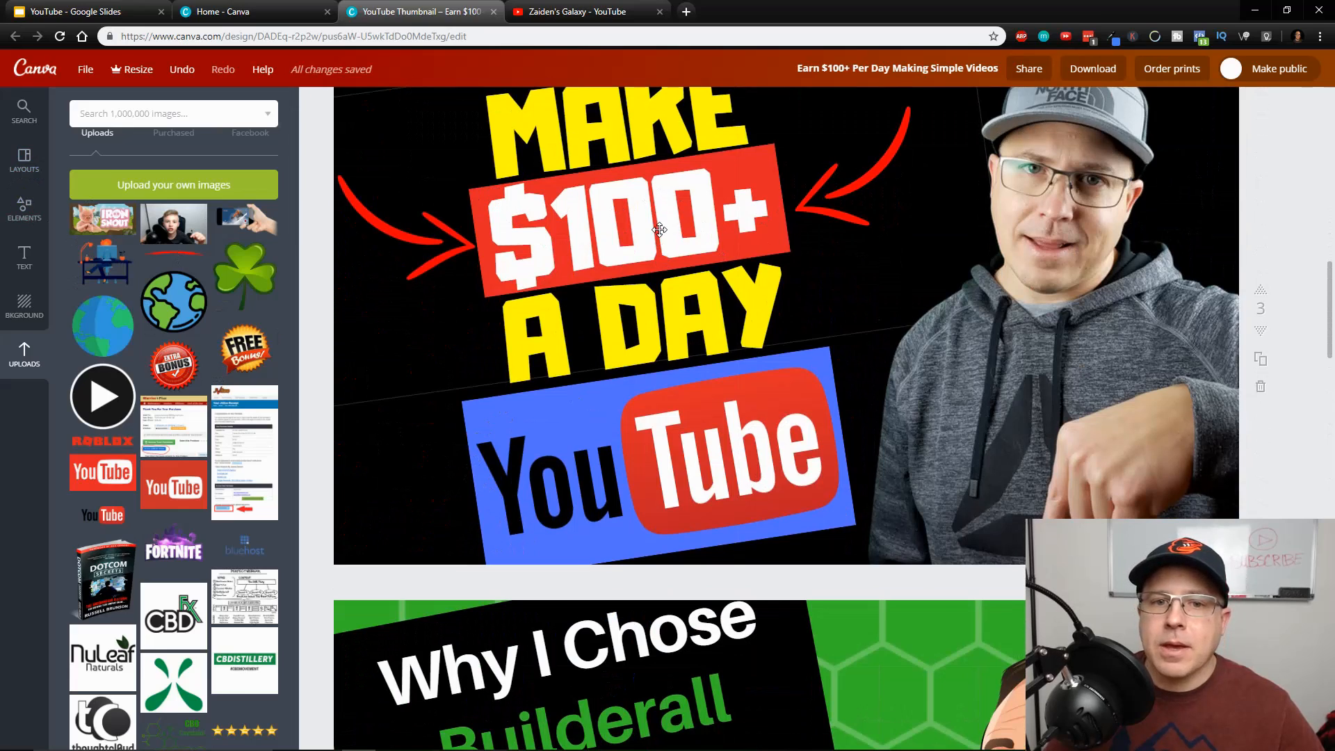
pyautogui.click(663, 268)
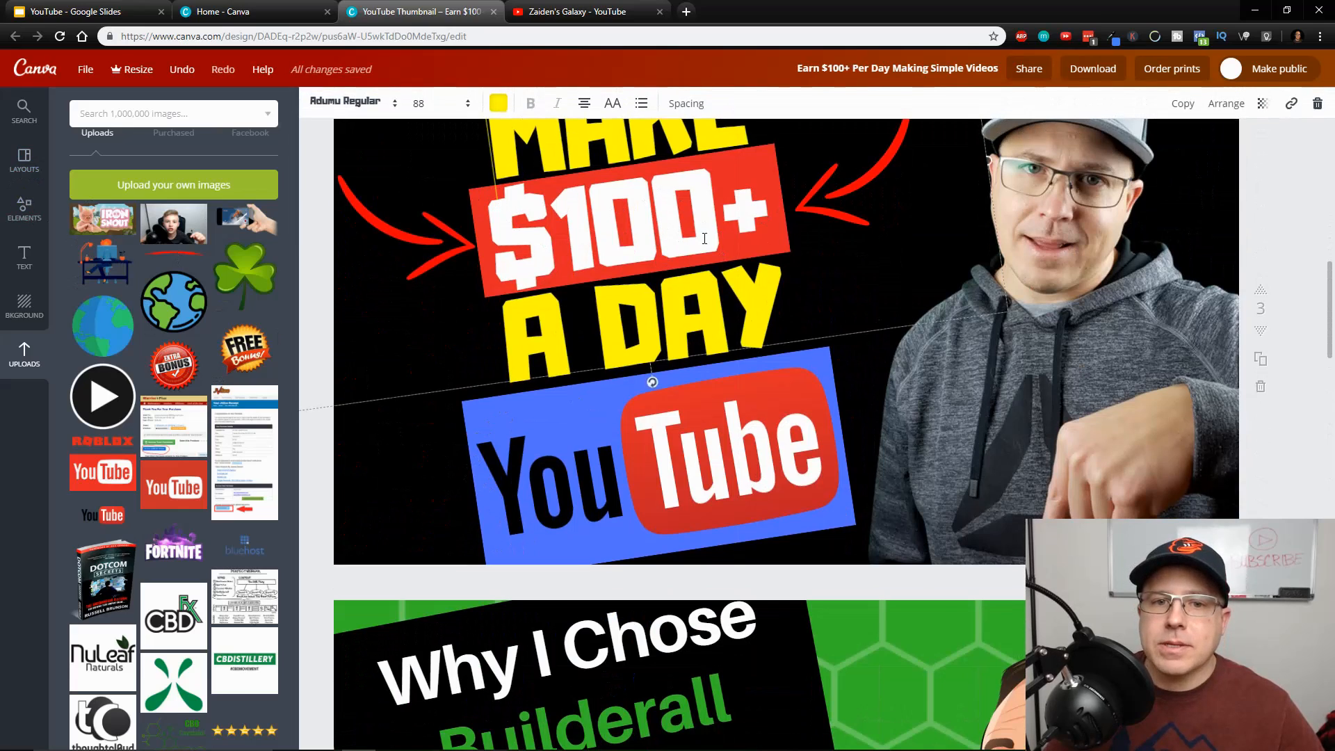
pyautogui.click(1226, 104)
pyautogui.click(1203, 168)
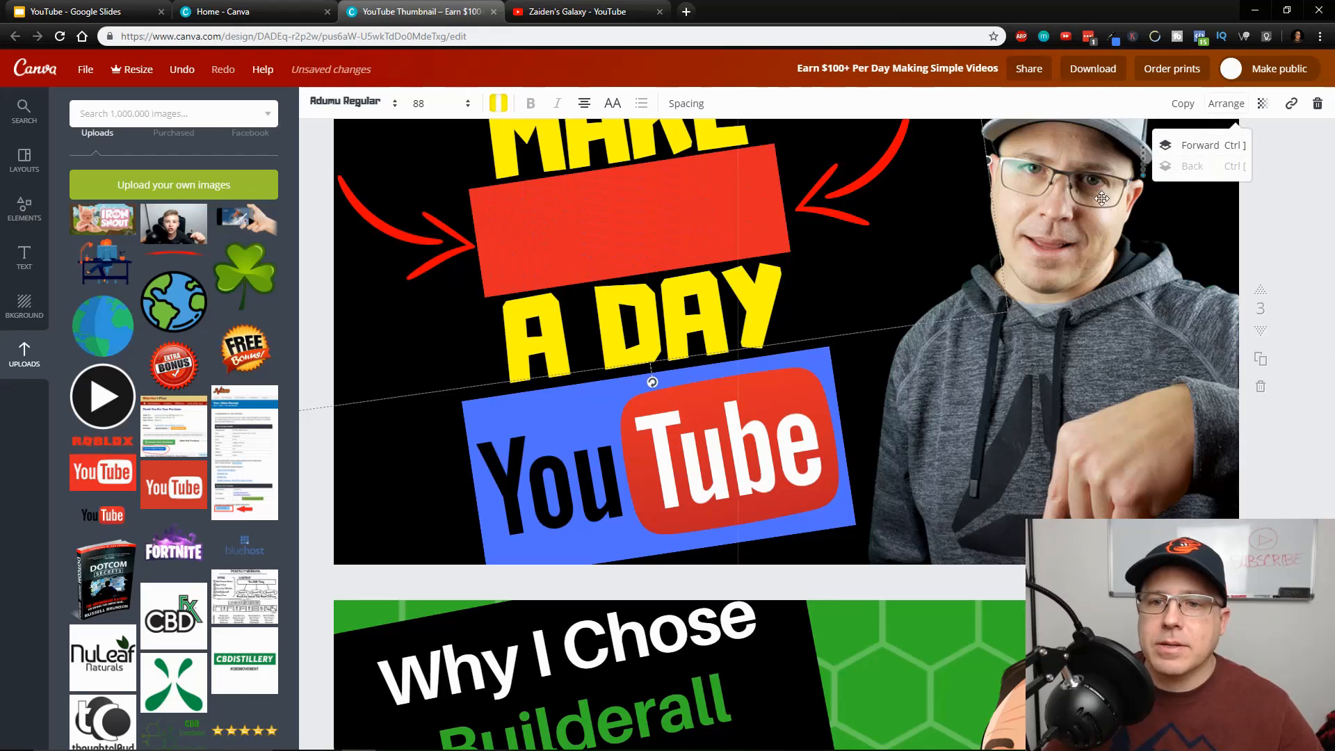
pyautogui.click(1049, 405)
# Move the red rectangle from the $100+ text onto the man's photo and bring it in front of him
pyautogui.click(573, 230)
pyautogui.moveTo(625, 220); pyautogui.dragTo(954, 296)
pyautogui.click(1226, 103)
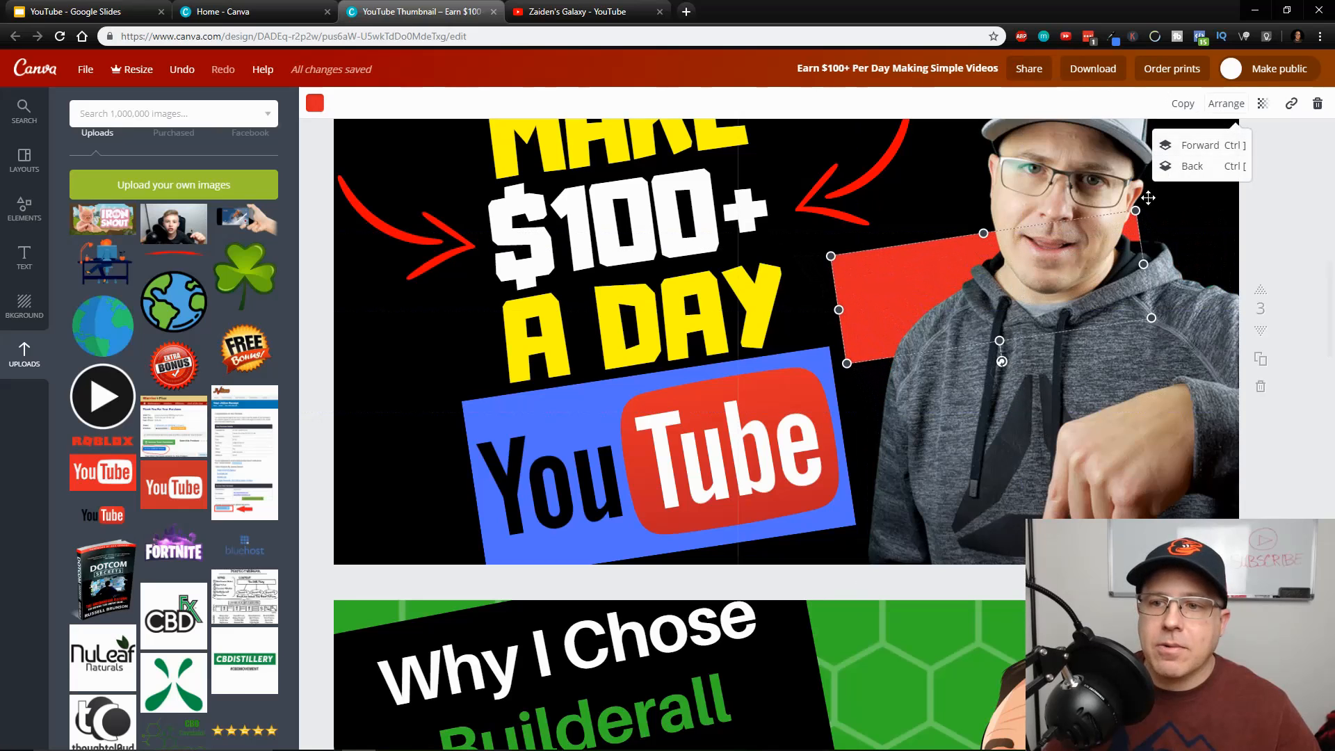
pyautogui.click(1197, 146)
pyautogui.click(1120, 516)
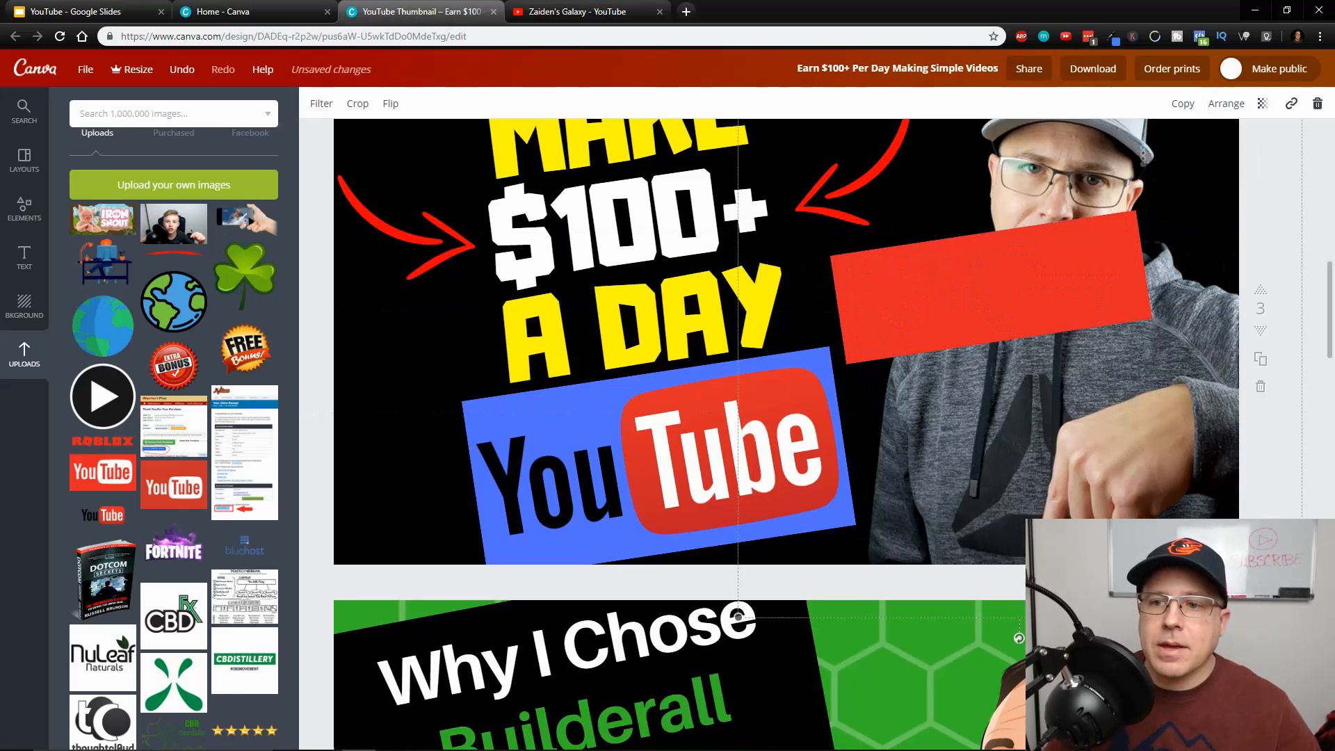
# Send the red rectangle back behind the man's photo
pyautogui.click(1069, 275)
pyautogui.click(1226, 103)
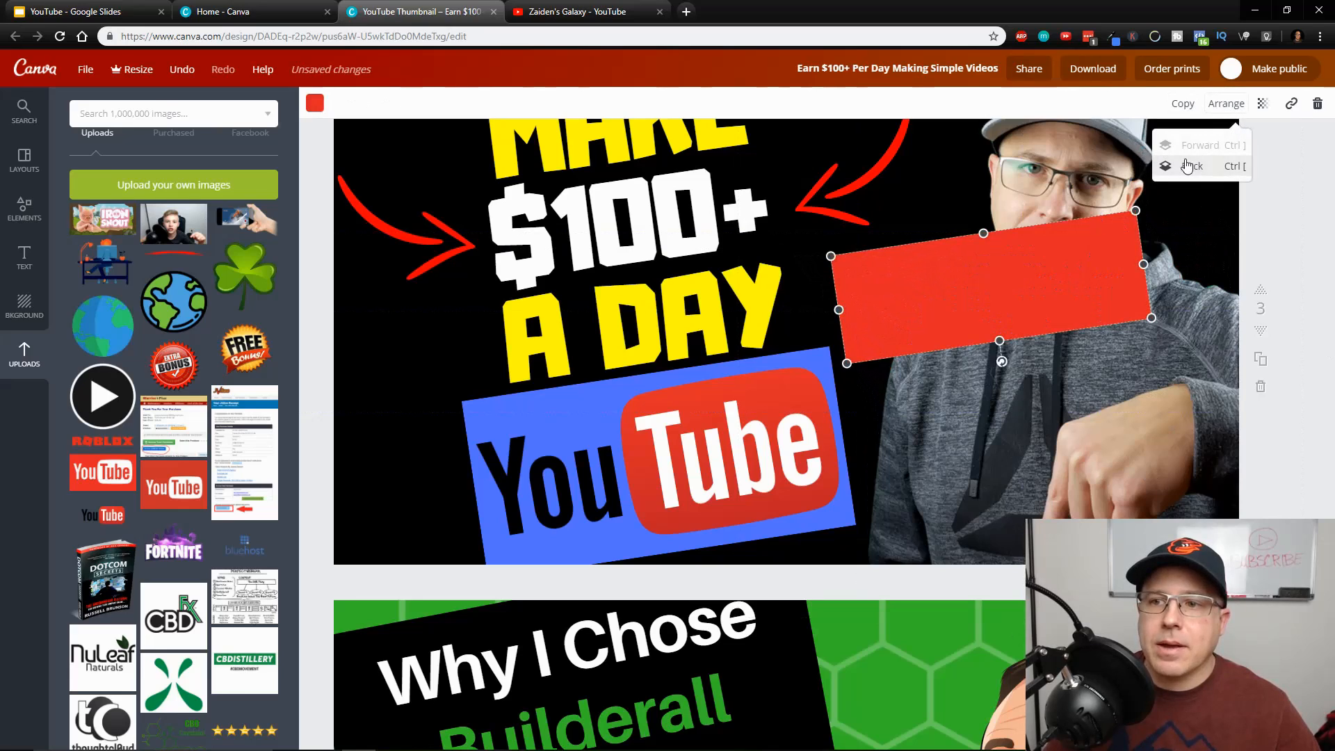
pyautogui.click(1192, 167)
pyautogui.click(901, 300)
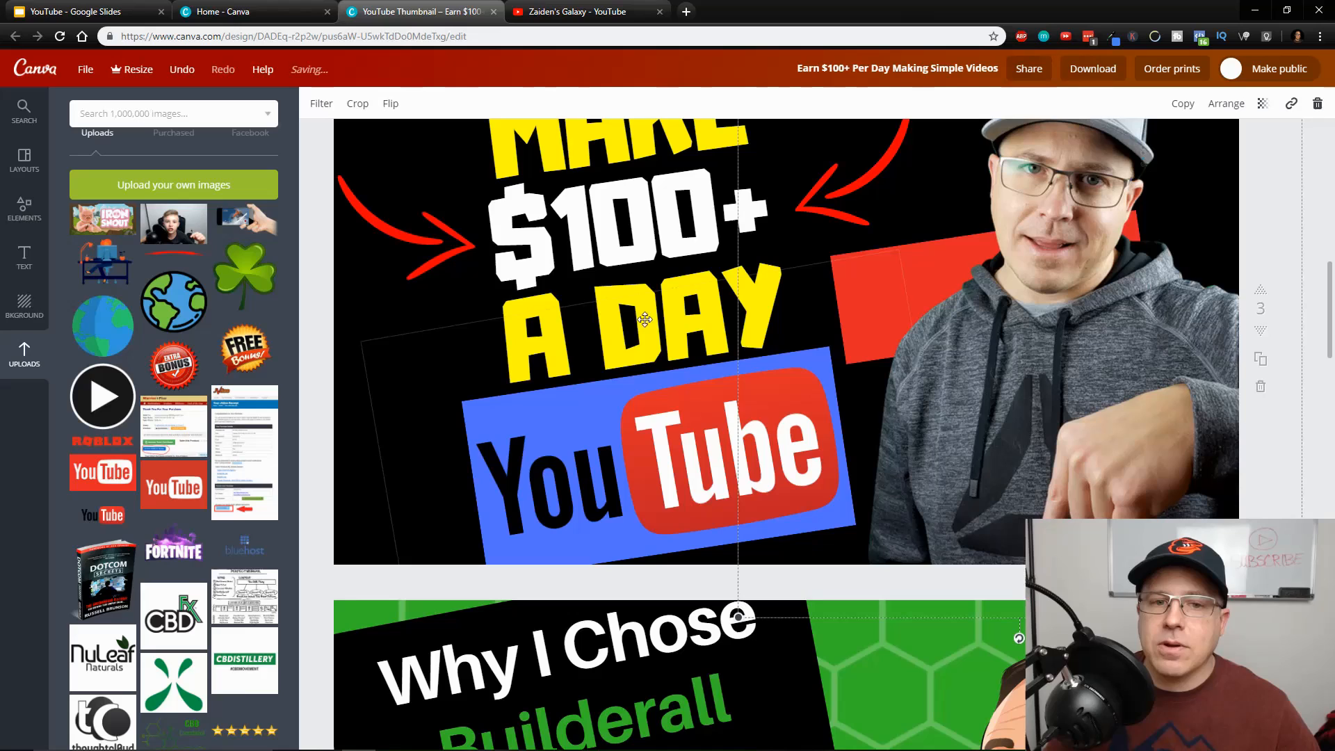
# Paste a copy of the tilted red rectangle and move it onto the EASY & FREE text in the new thumbnail
pyautogui.scroll(-5, 765, 475)
pyautogui.scroll(3, 808, 440)
pyautogui.hotkey('ctrl', 'v')
pyautogui.scroll(-5, 781, 465)
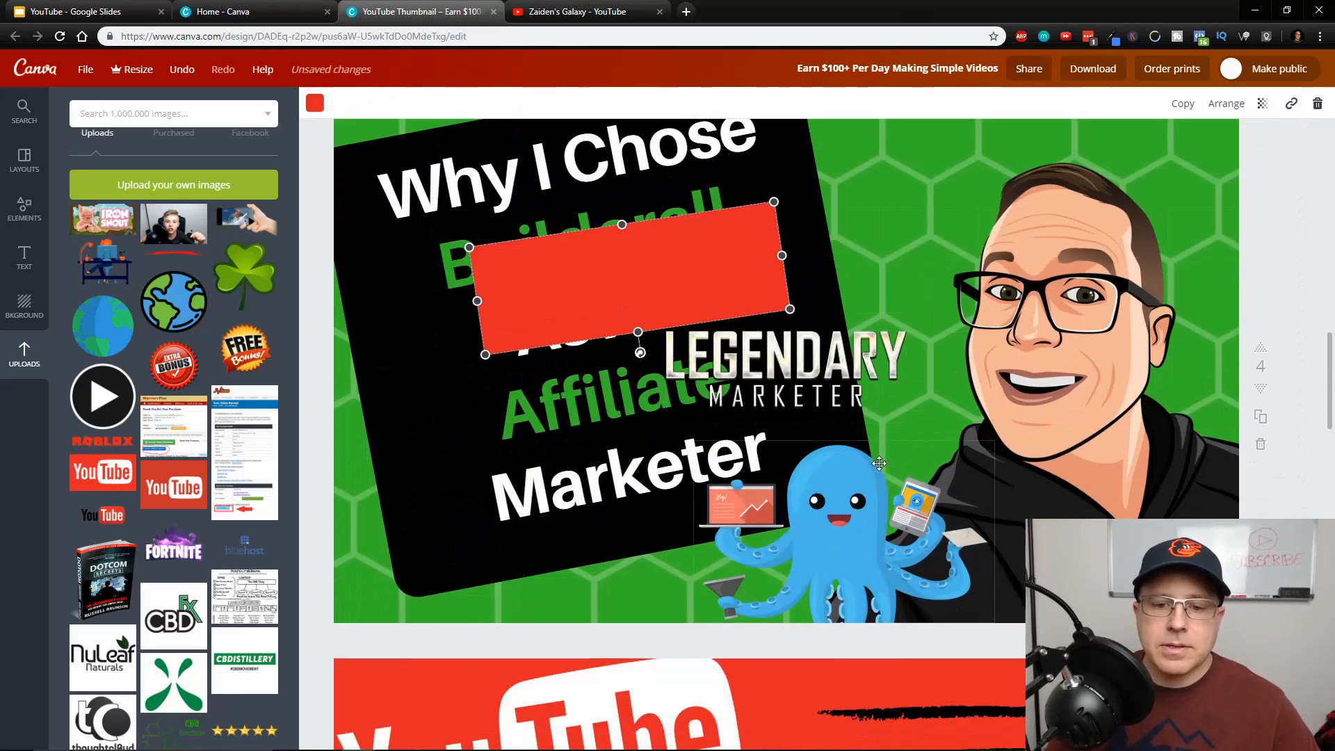
pyautogui.moveTo(712, 277); pyautogui.dragTo(749, 692)
pyautogui.scroll(-6, 909, 498)
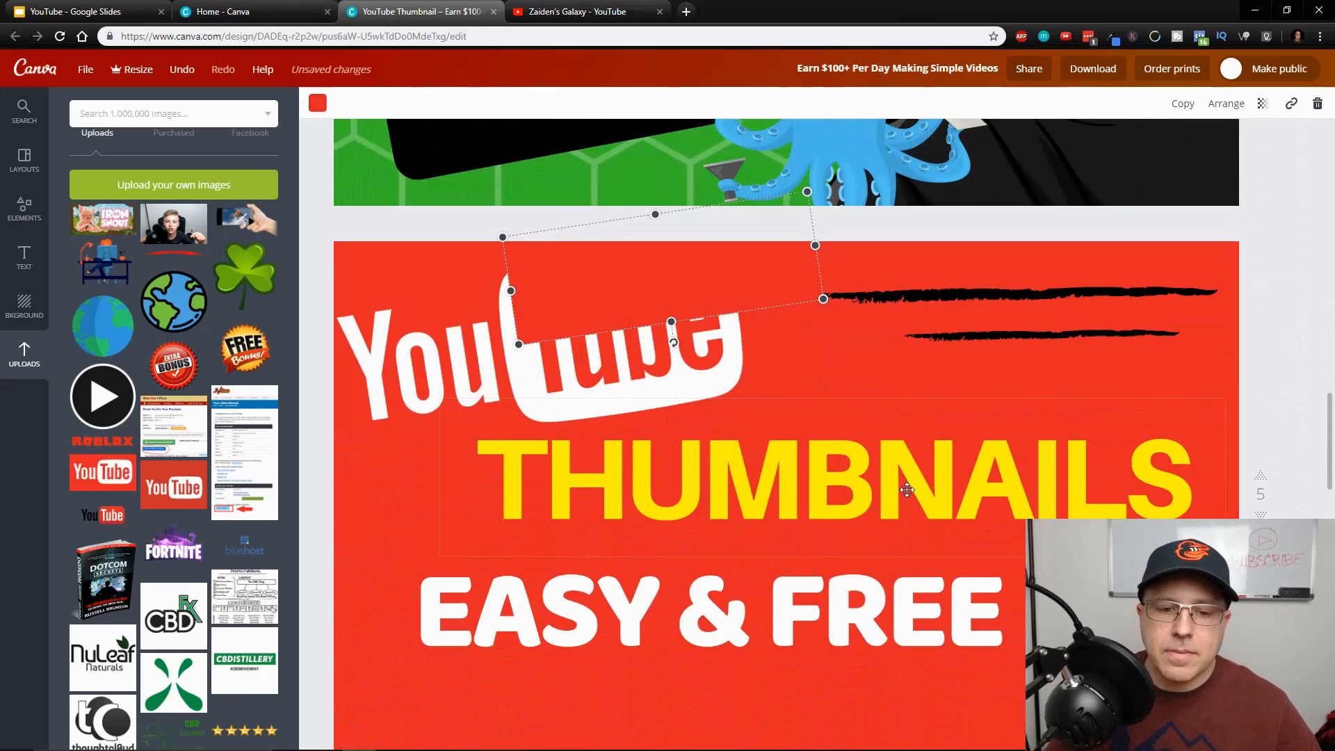
pyautogui.moveTo(668, 279); pyautogui.dragTo(720, 623)
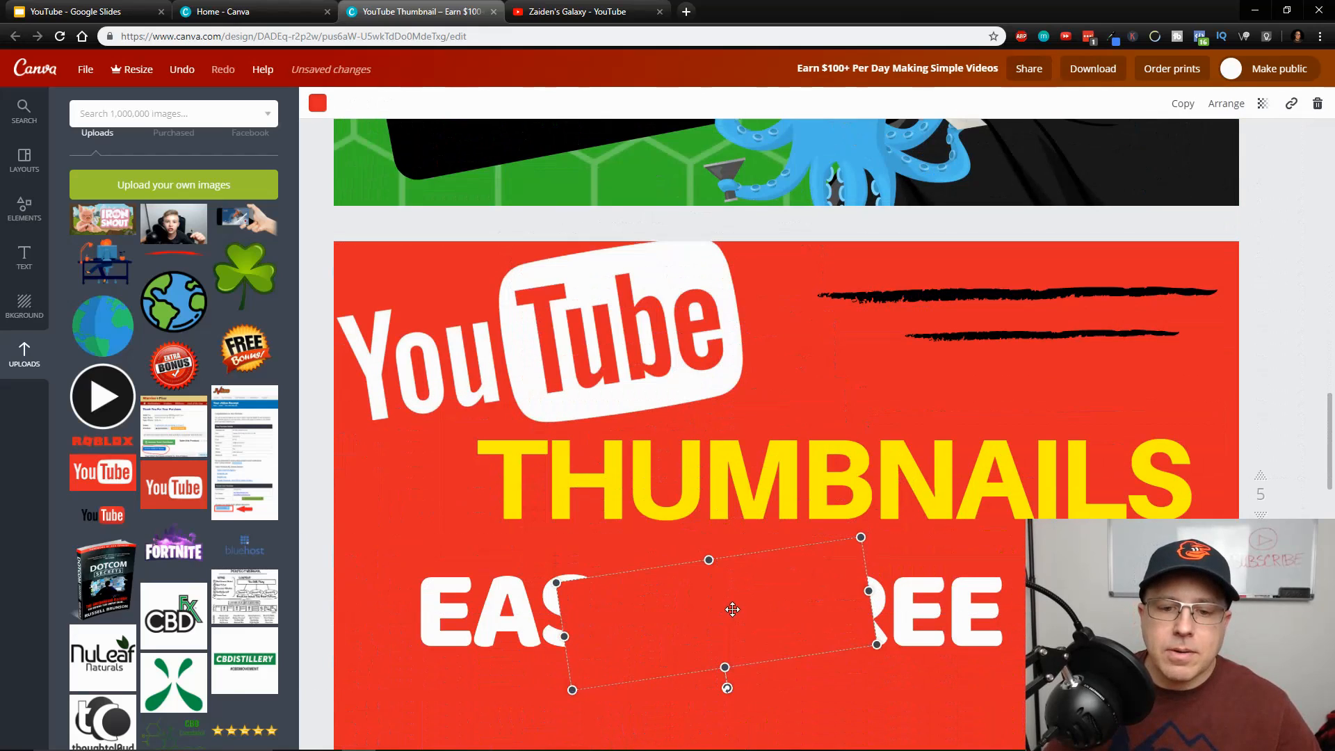
# Open the color choices for the pasted rectangle
pyautogui.click(318, 104)
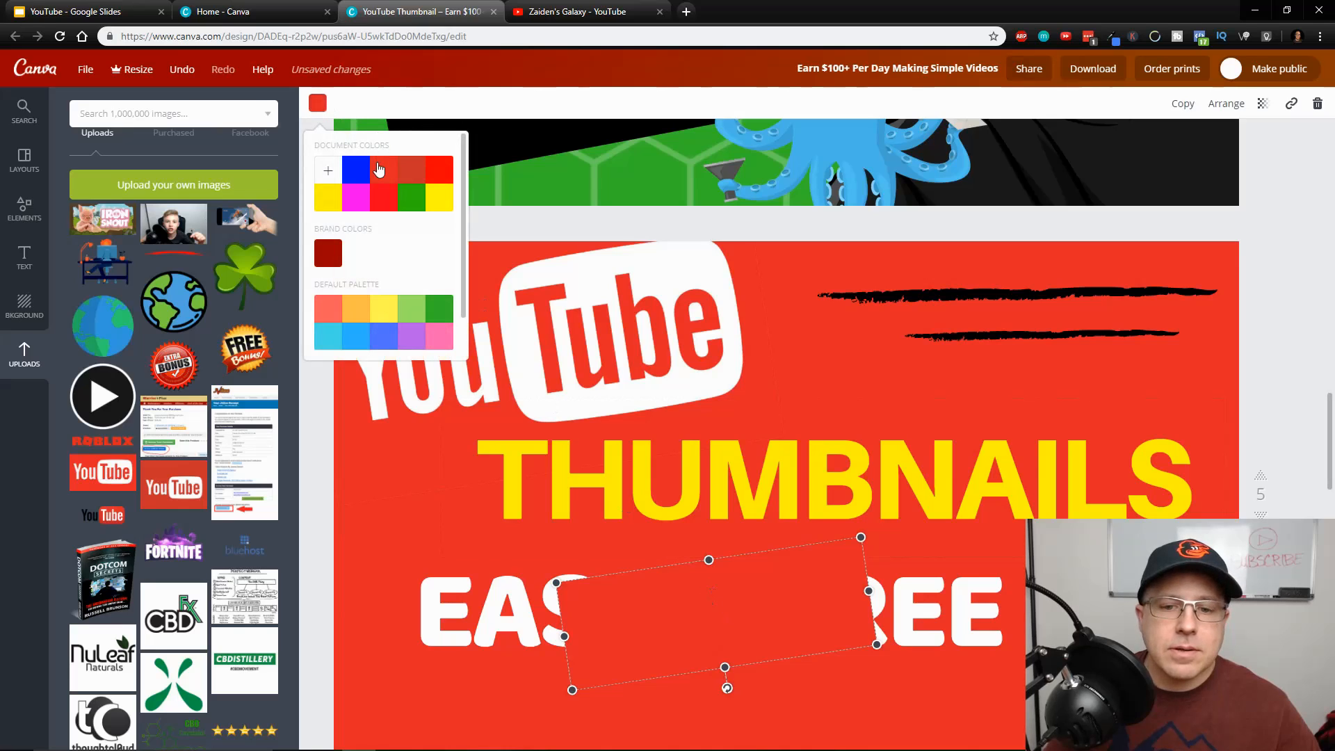
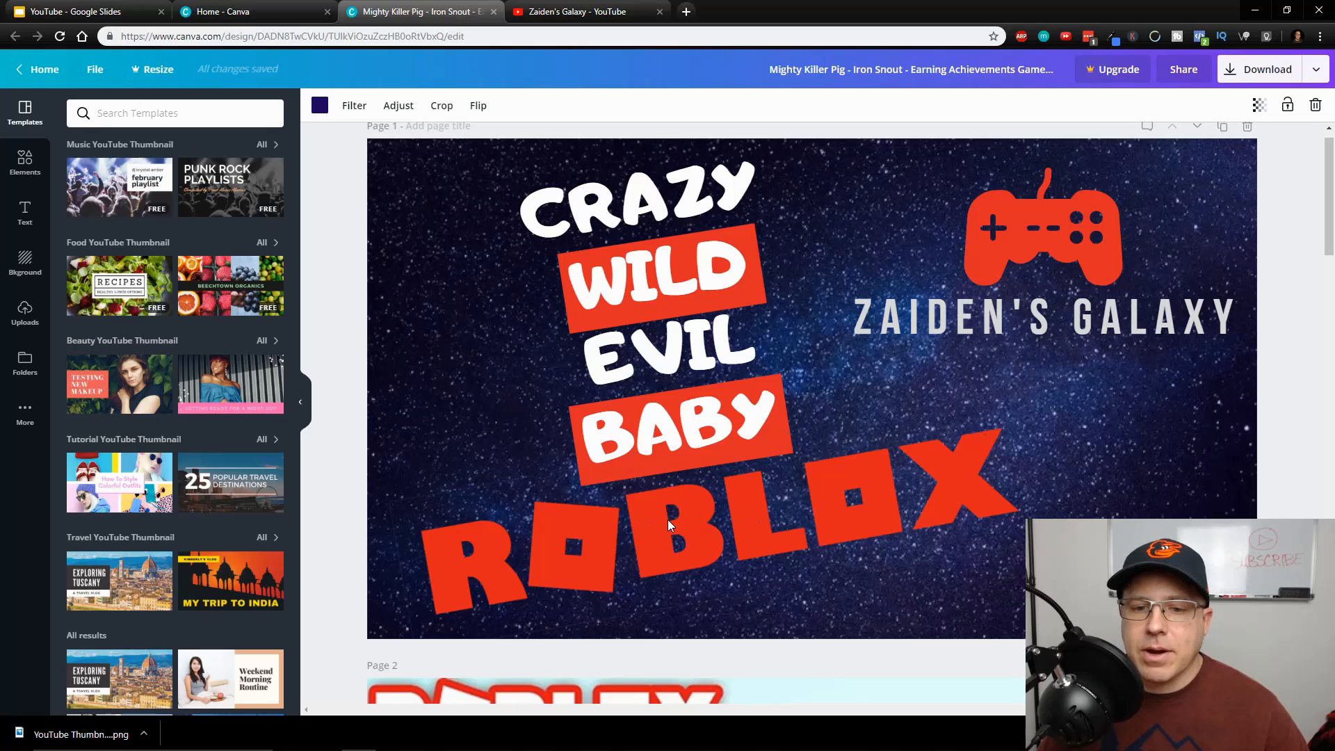
# Shift the tilted ROBLOX lettering slightly to the right on page 1 and select the Subscribe badge there
pyautogui.moveTo(668, 519); pyautogui.dragTo(692, 512)
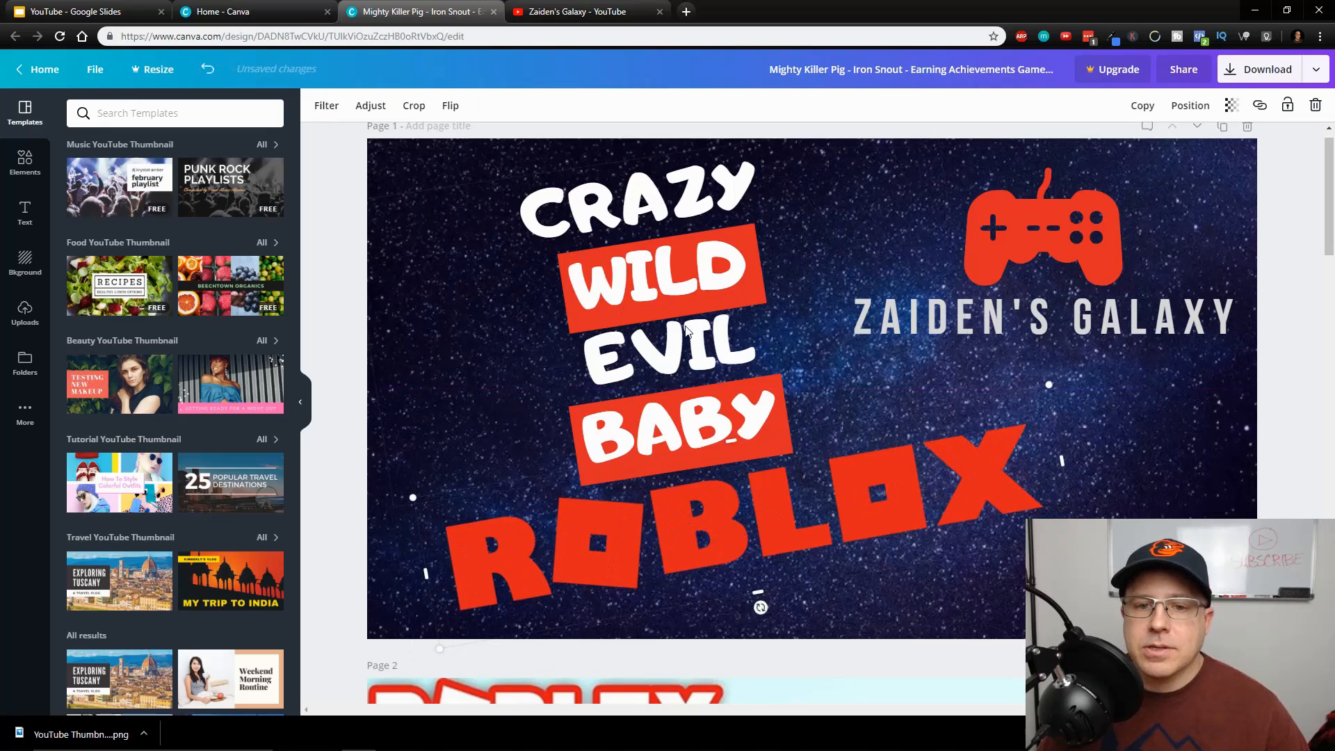
pyautogui.scroll(-3, 1135, 486)
pyautogui.click(1164, 382)
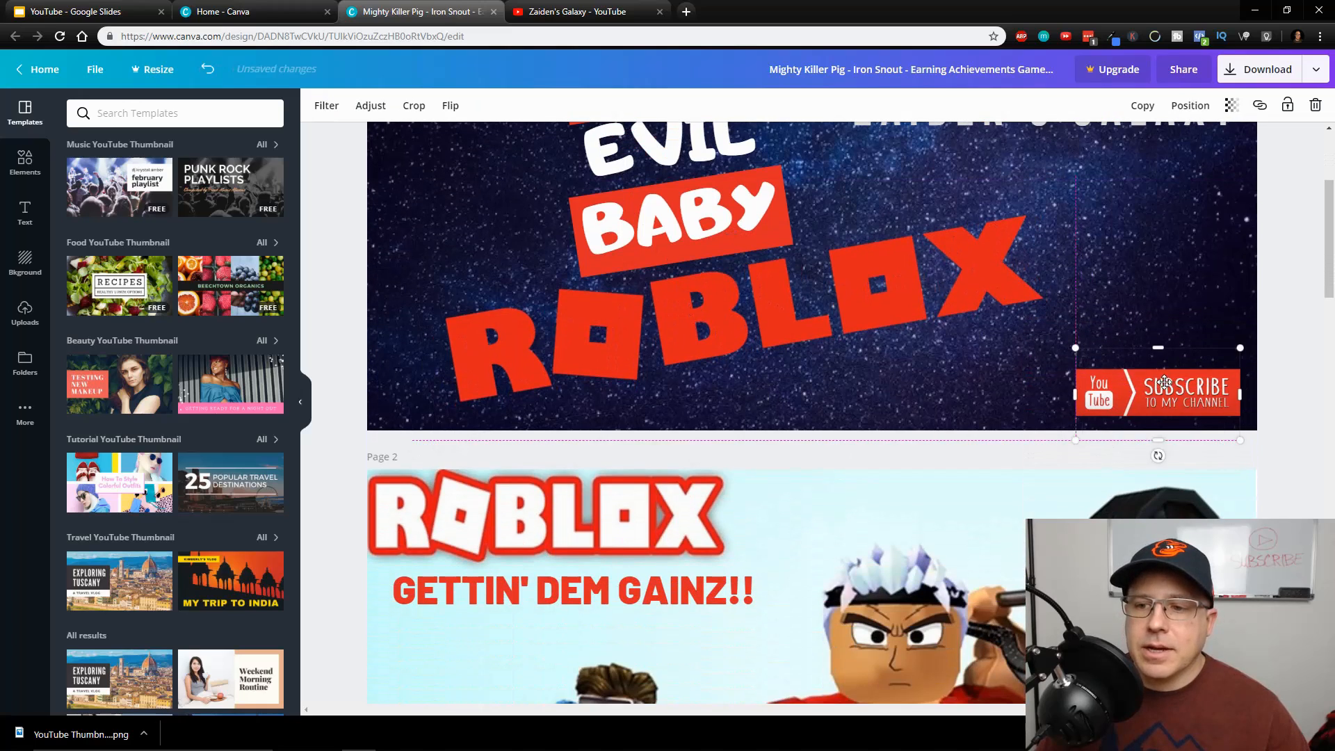
# Look through the remaining thumbnails in the design as far as the MIGHTY KILLER PIG! page
pyautogui.scroll(-5, 865, 413)
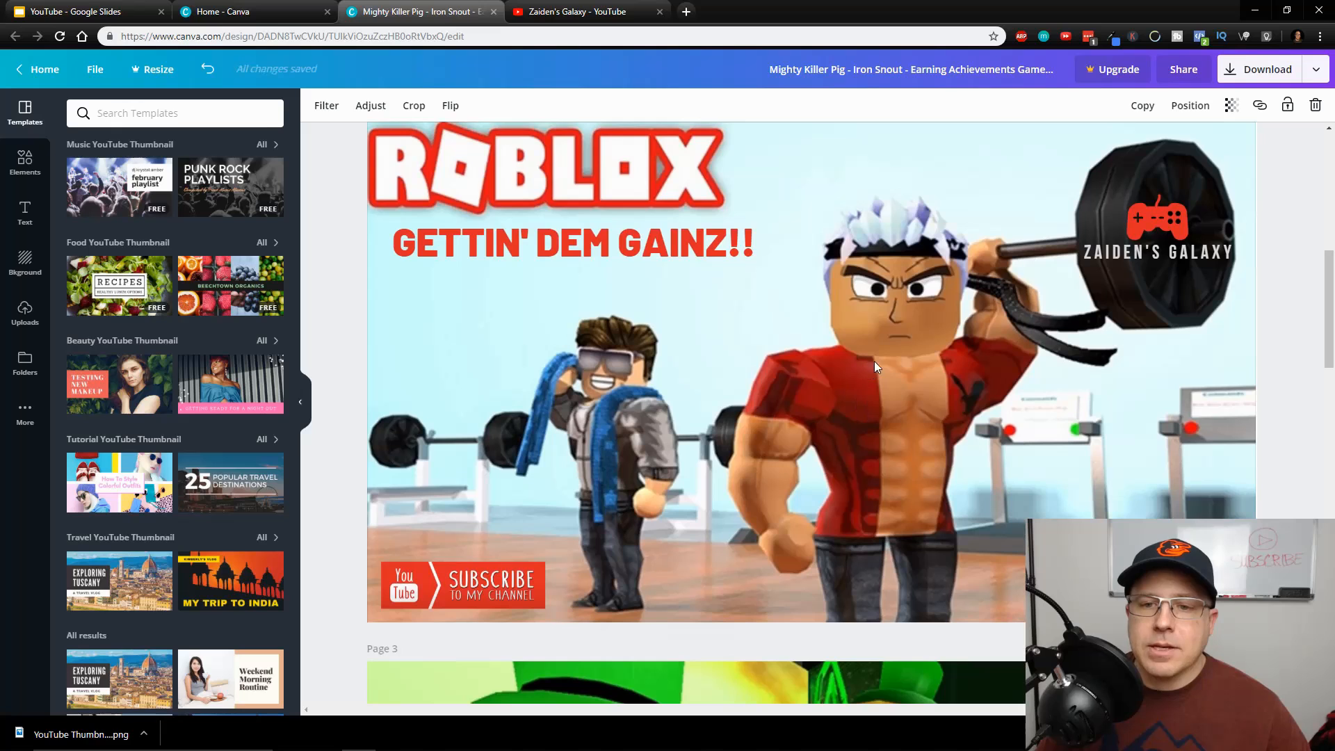
pyautogui.scroll(-5, 914, 459)
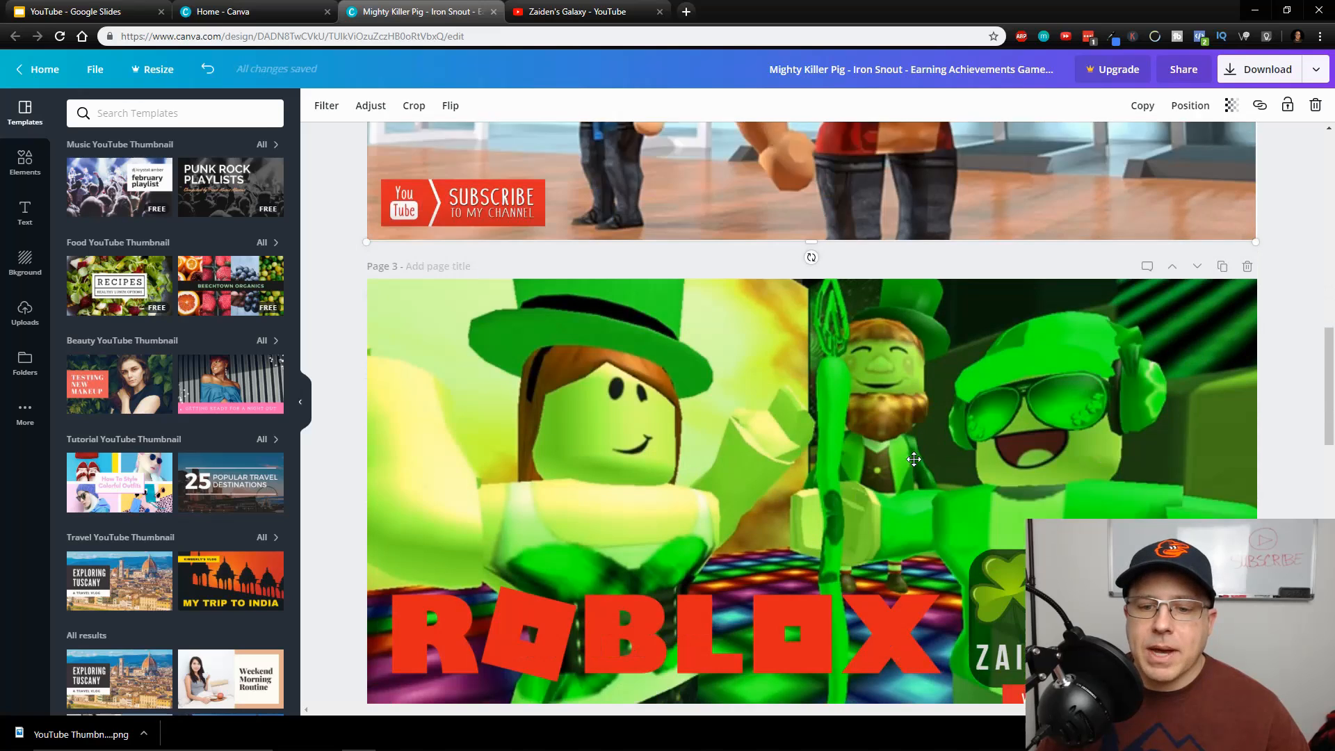
pyautogui.scroll(-15, 914, 459)
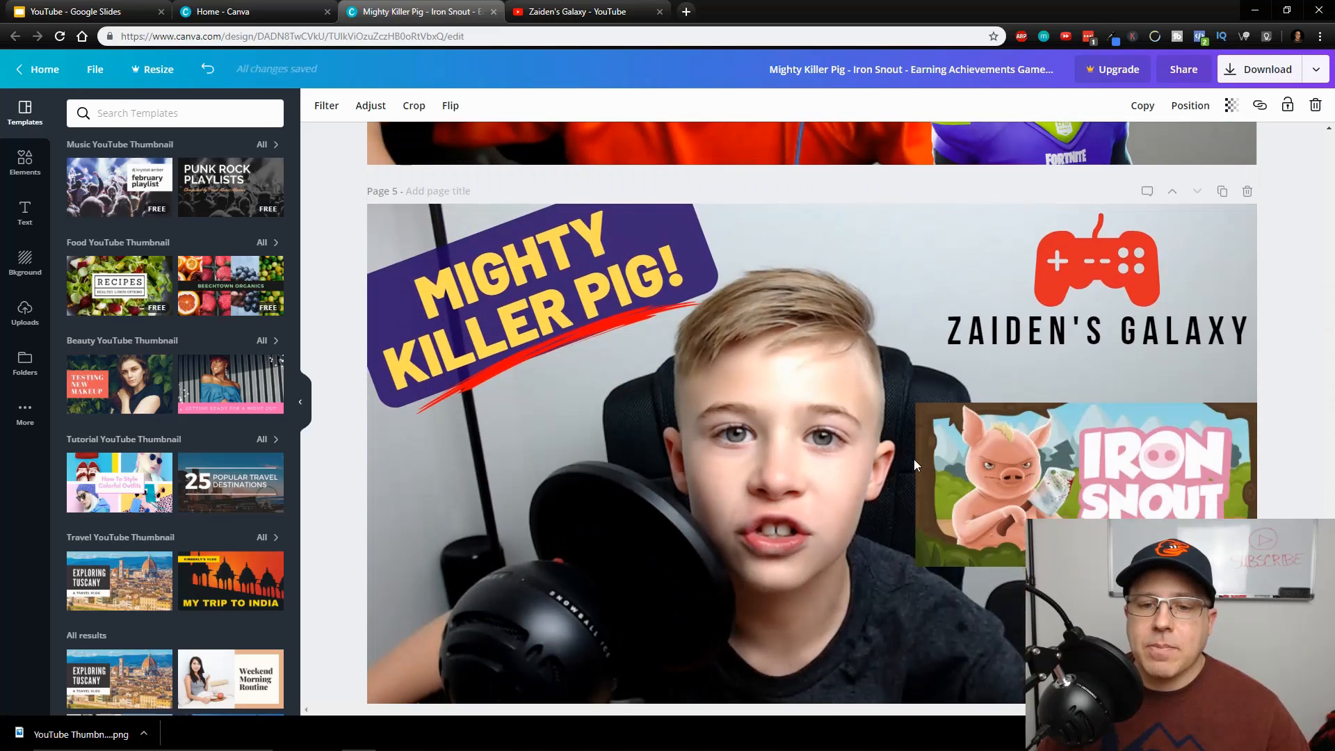
pyautogui.scroll(-1, 913, 465)
pyautogui.click(787, 383)
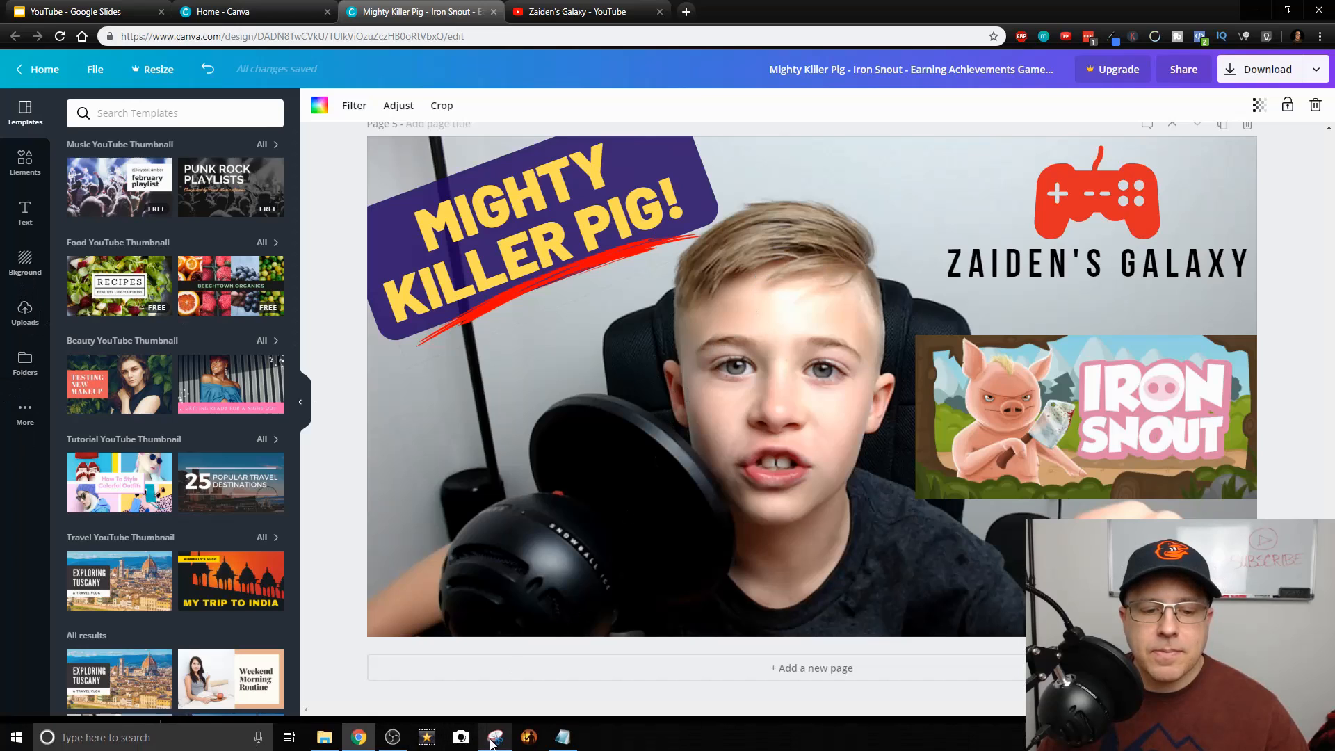
# Snip the boy's face from the page 5 thumbnail with a fresh Snipping Tool capture, and close it without saving
pyautogui.click(495, 737)
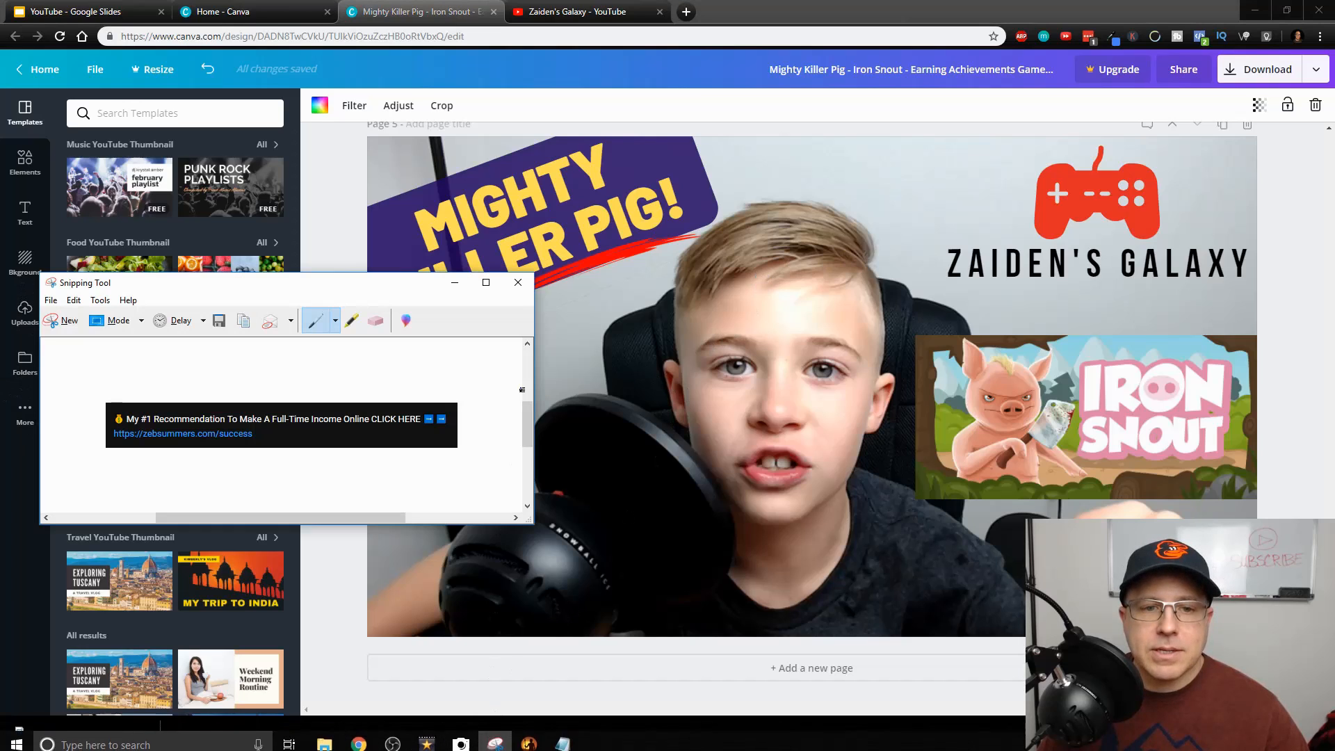
pyautogui.click(518, 282)
pyautogui.click(496, 737)
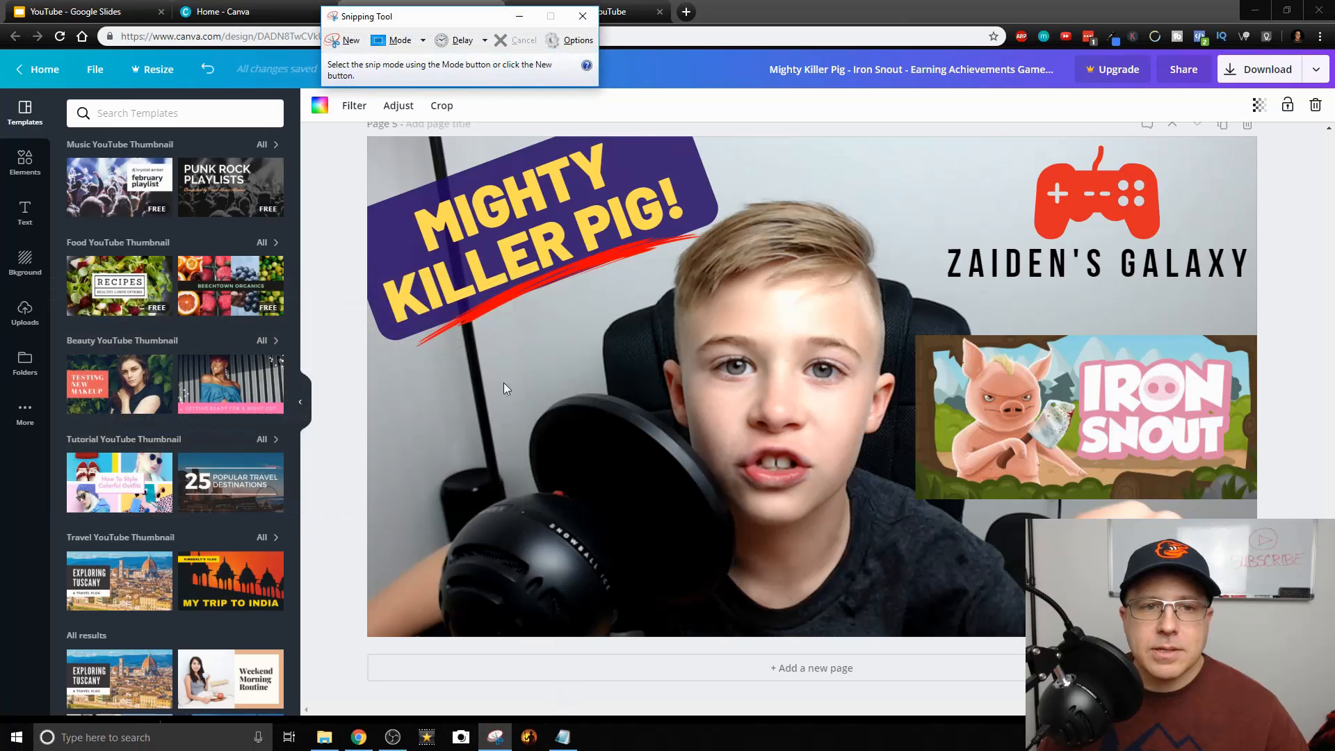
pyautogui.moveTo(429, 25); pyautogui.dragTo(479, 253)
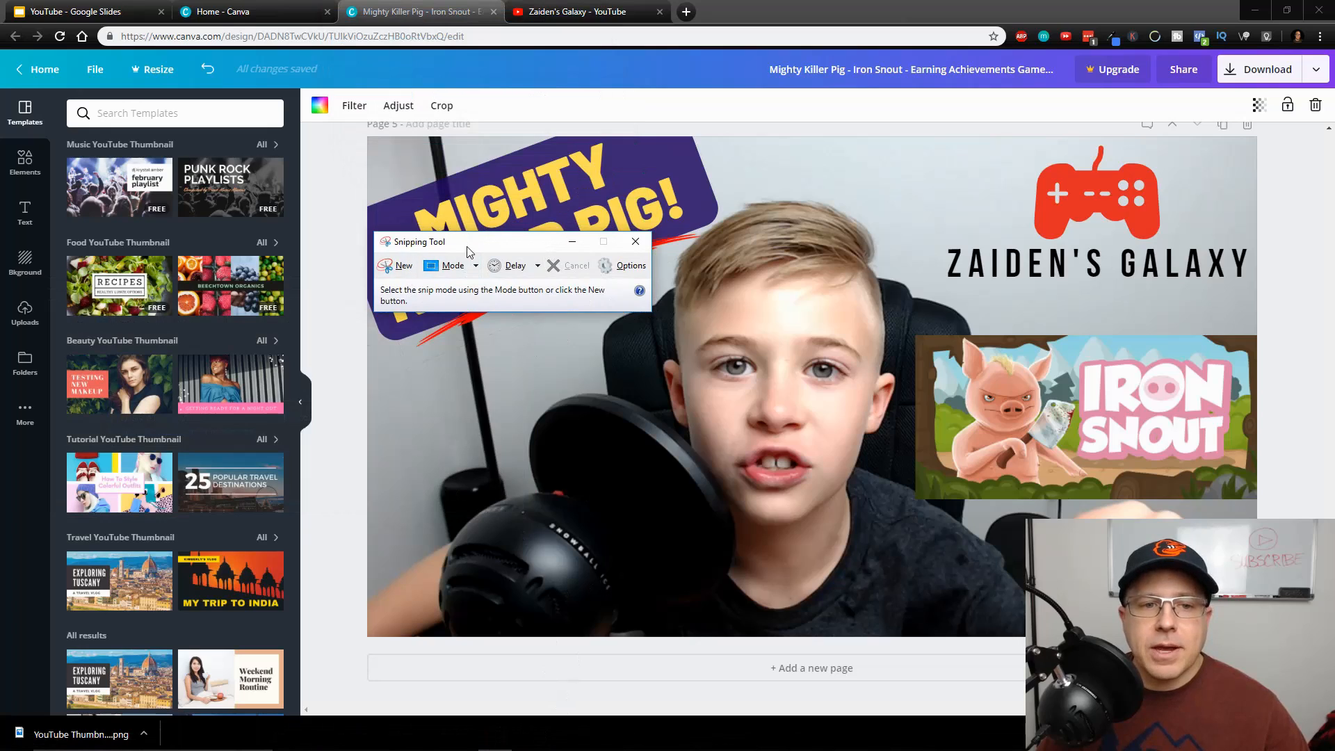
pyautogui.click(398, 270)
pyautogui.moveTo(681, 189); pyautogui.dragTo(905, 575)
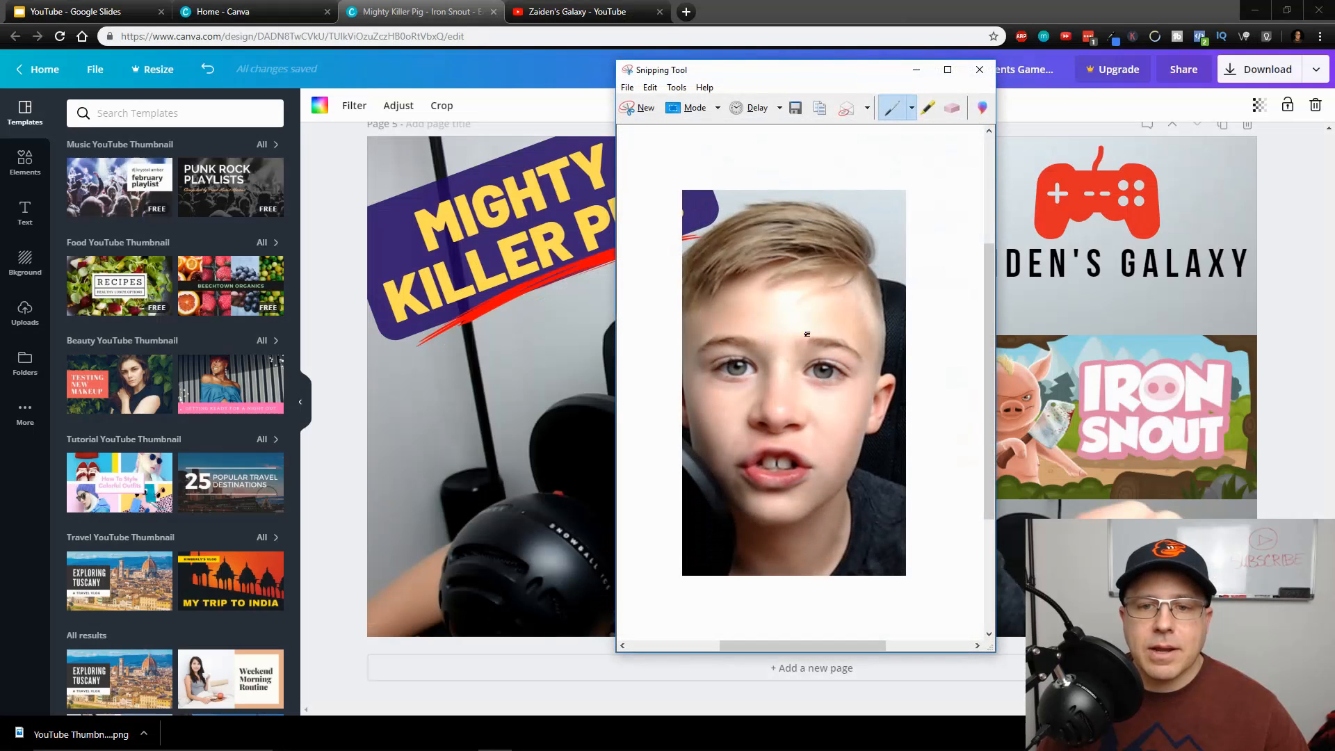
pyautogui.click(627, 88)
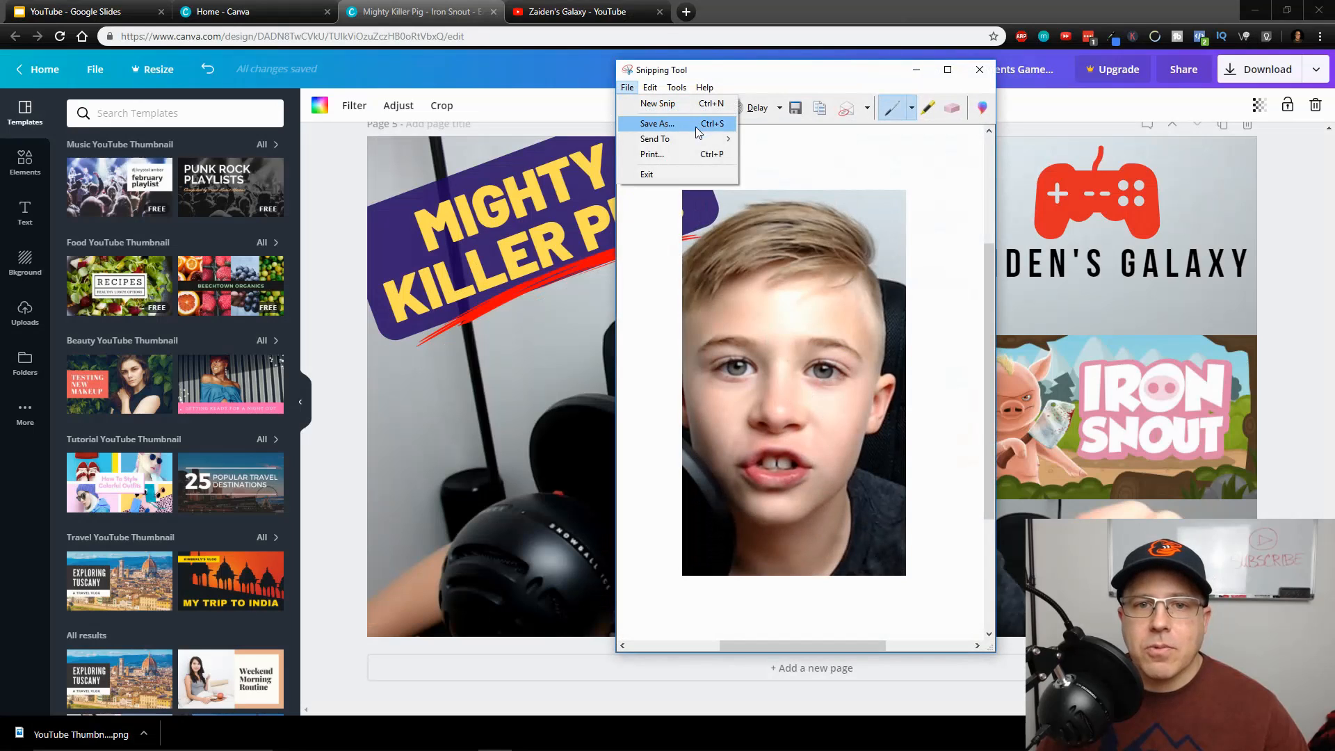
pyautogui.click(980, 70)
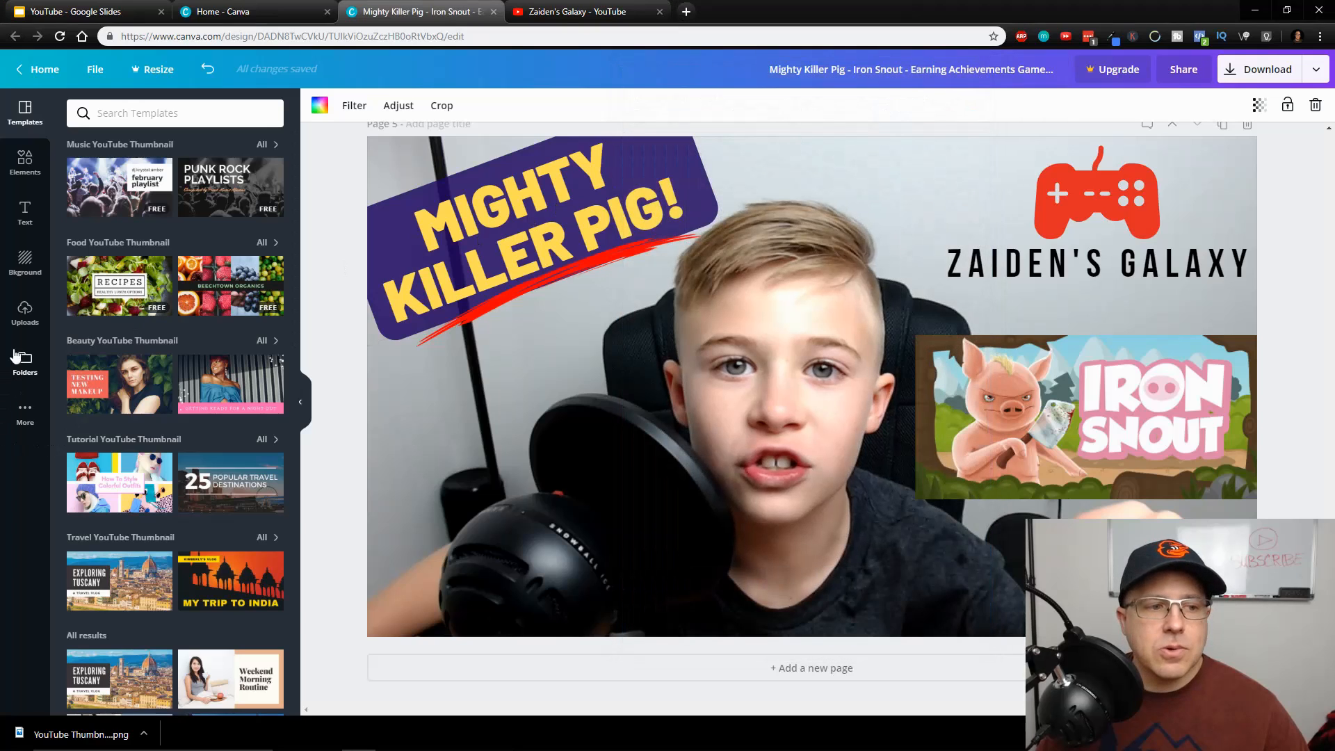
# Add the uploaded photo of the boy at the microphone to page 5, near the middle of the thumbnail
pyautogui.click(25, 310)
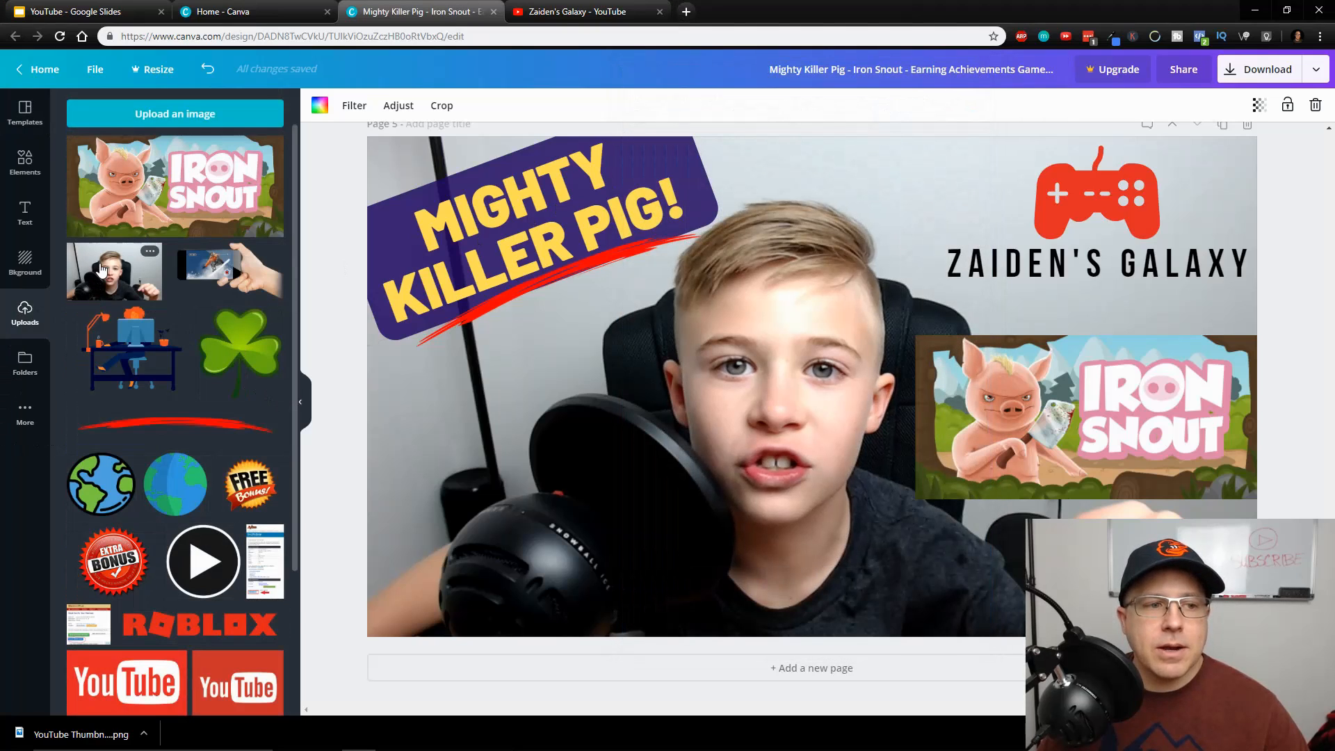
pyautogui.click(115, 277)
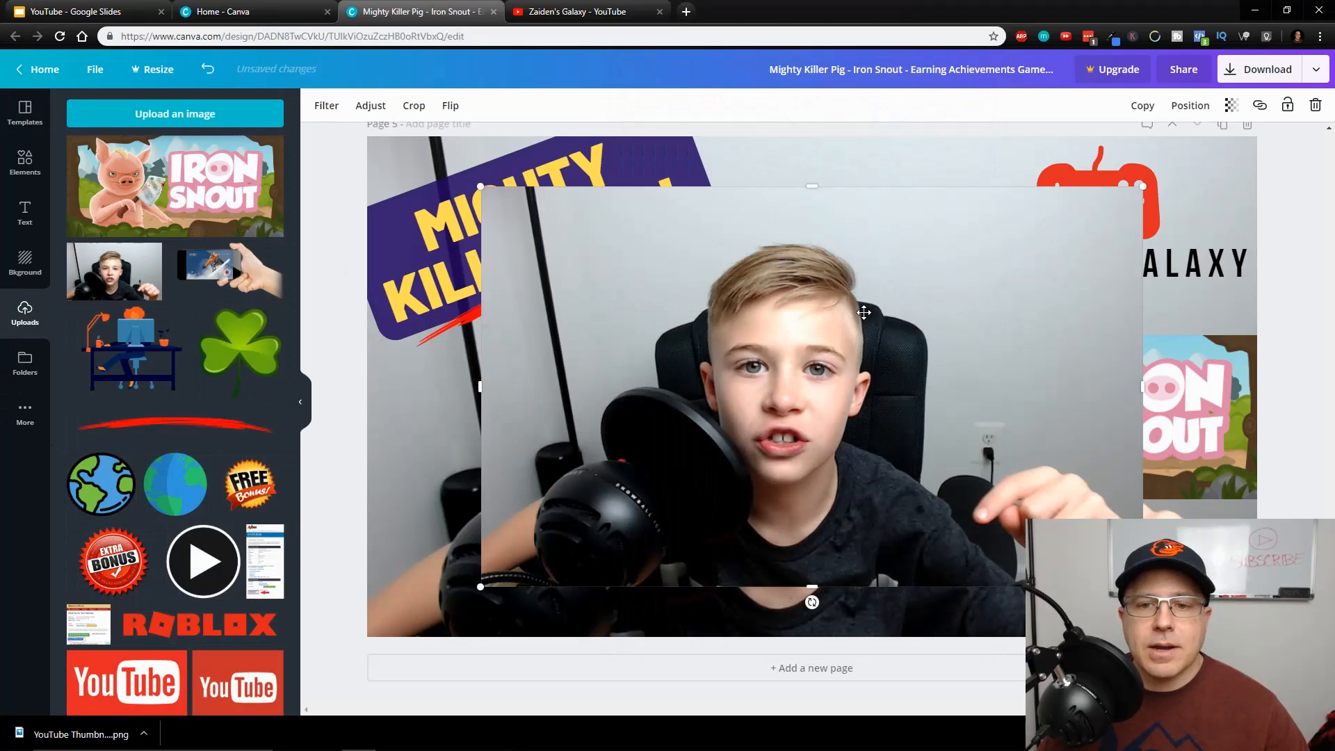
pyautogui.moveTo(863, 312); pyautogui.dragTo(847, 322)
# Duplicate page 5 together with the added photo
pyautogui.scroll(1, 1184, 353)
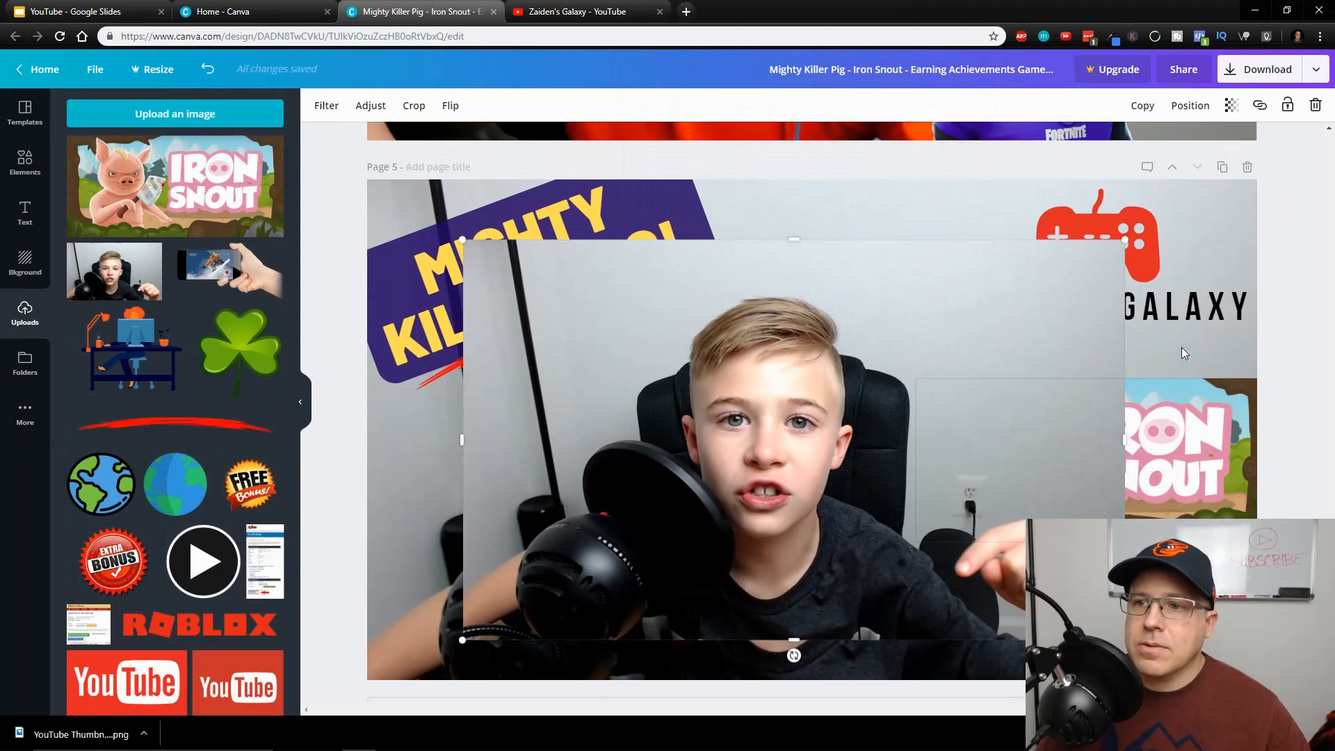
pyautogui.scroll(2, 1184, 354)
pyautogui.click(1224, 333)
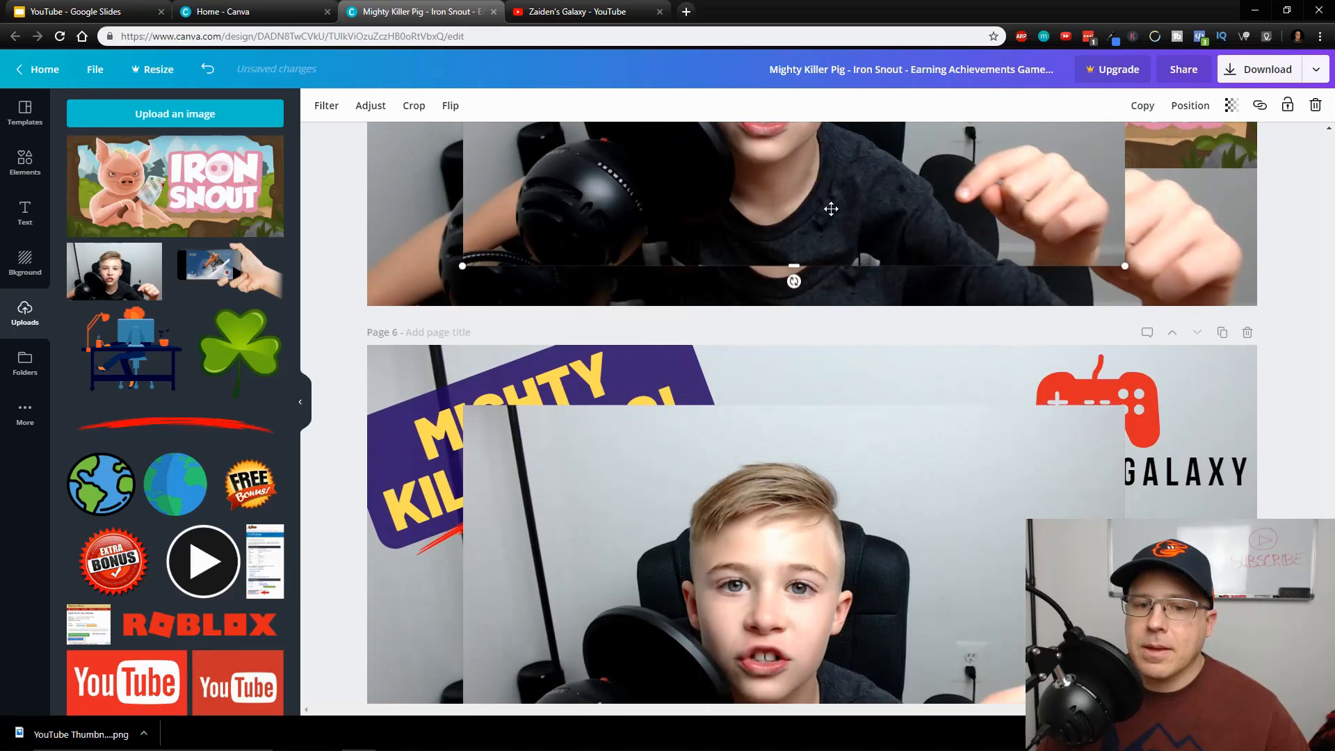
# Remove the added boy photo from the original page 5
pyautogui.moveTo(830, 208); pyautogui.dragTo(626, 538)
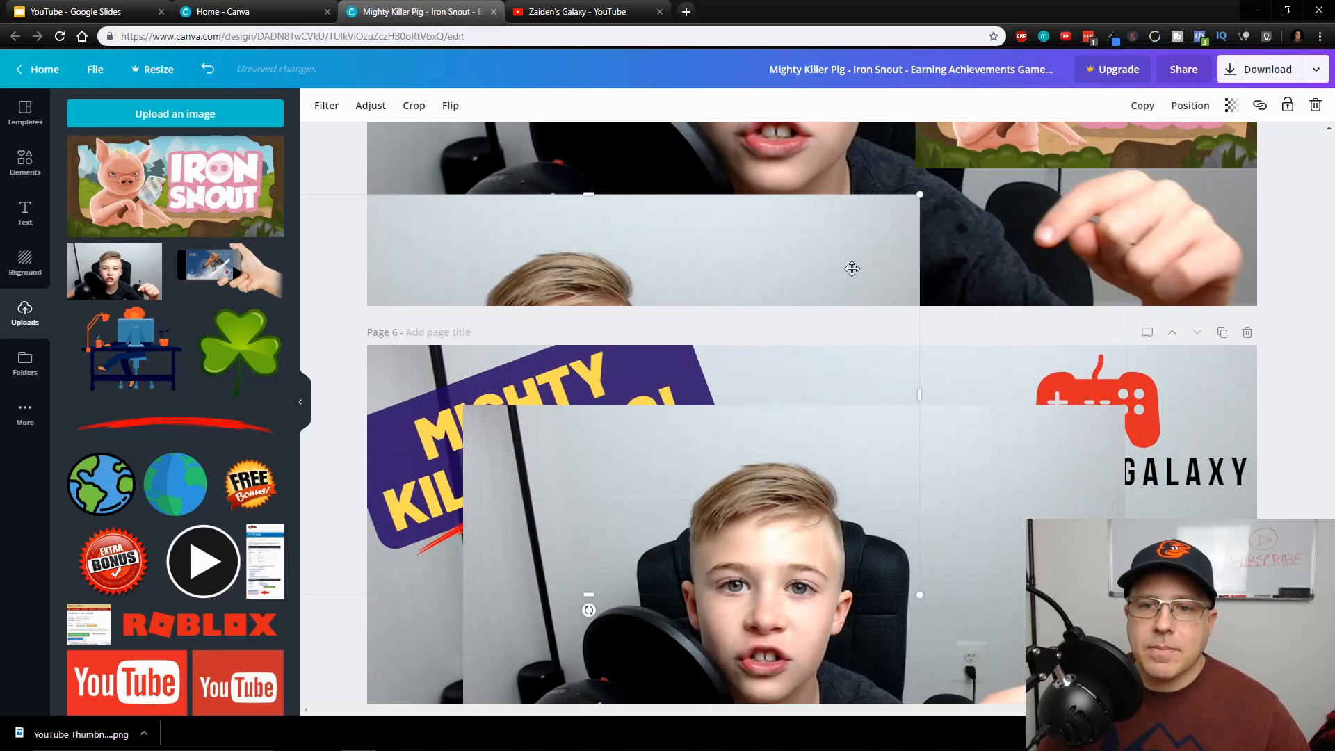
pyautogui.hotkey('ctrl', 'z')
pyautogui.scroll(1, 883, 436)
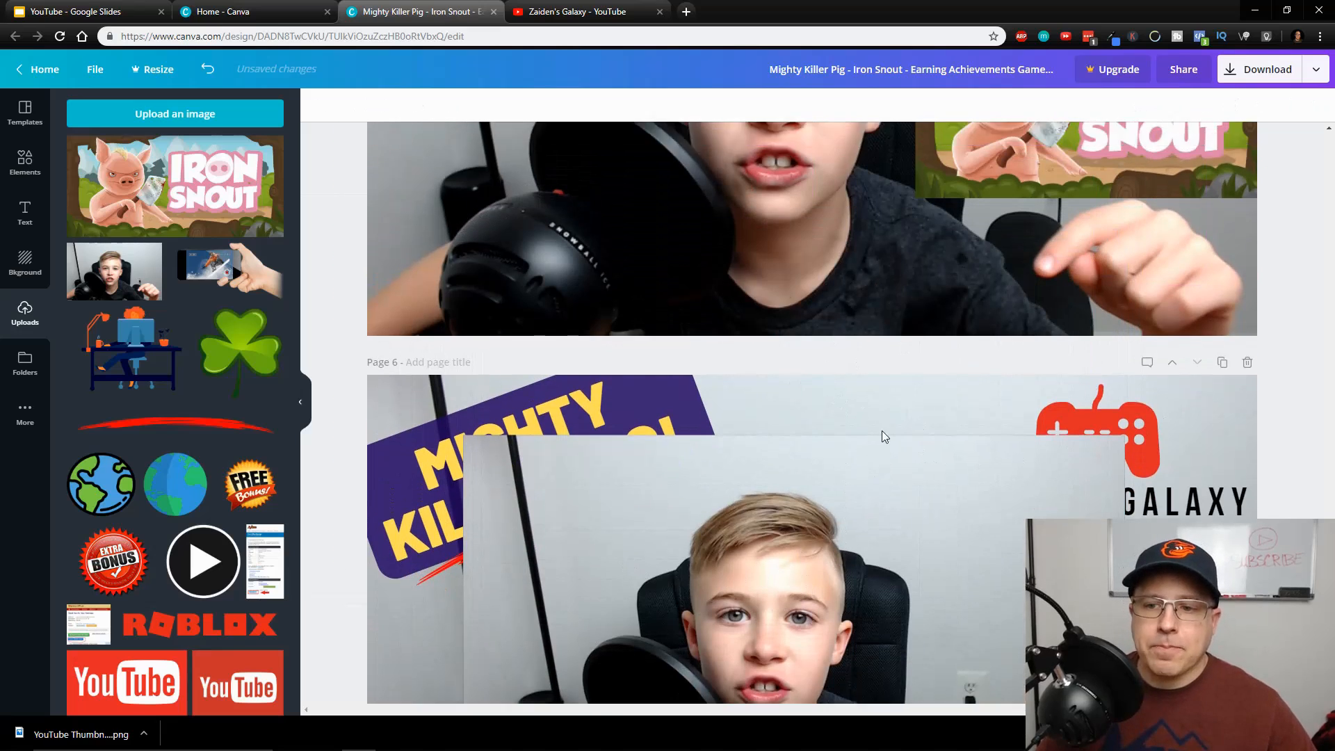
# Enlarge the added photo on page 6 until it covers the whole page, placed behind the text and graphics
pyautogui.scroll(-3, 881, 436)
pyautogui.click(628, 294)
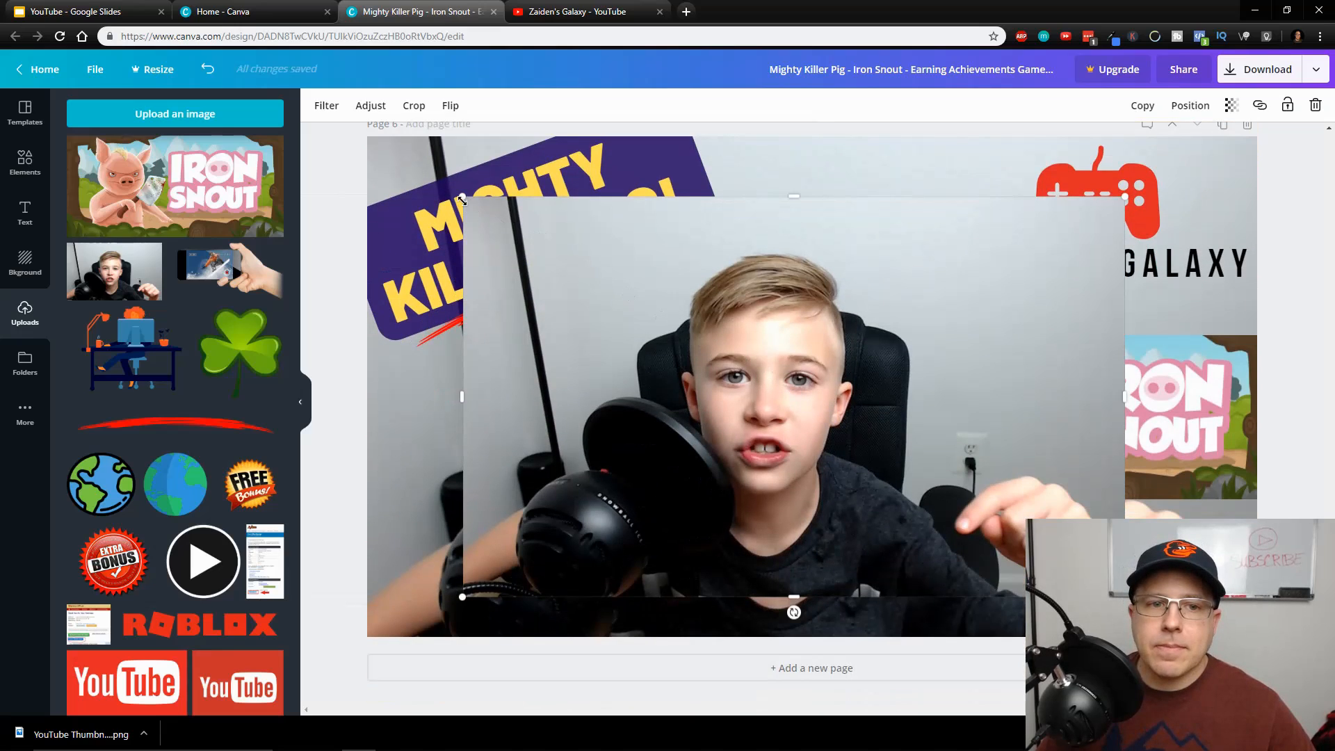
pyautogui.moveTo(462, 201); pyautogui.dragTo(347, 139)
pyautogui.moveTo(825, 313); pyautogui.dragTo(800, 304)
pyautogui.moveTo(1136, 596); pyautogui.dragTo(1297, 692)
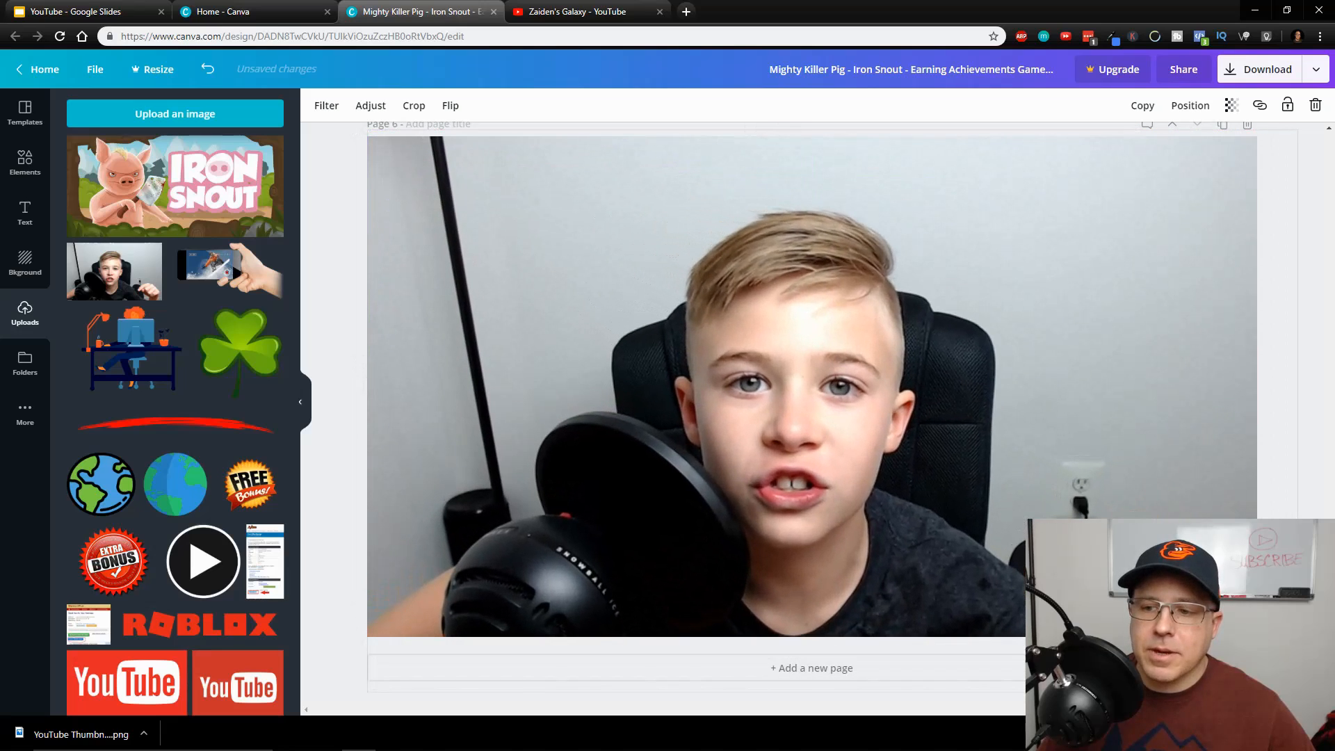
pyautogui.scroll(8, 951, 417)
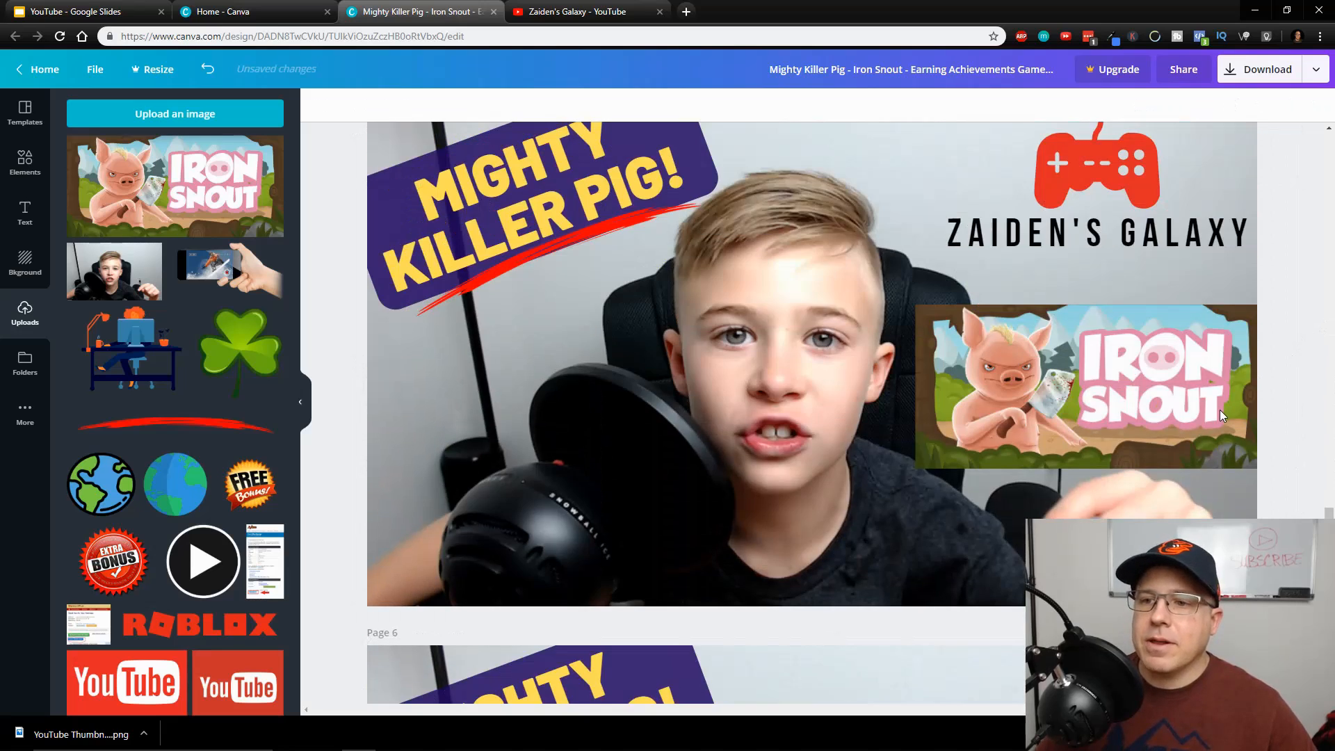
pyautogui.scroll(5, 927, 420)
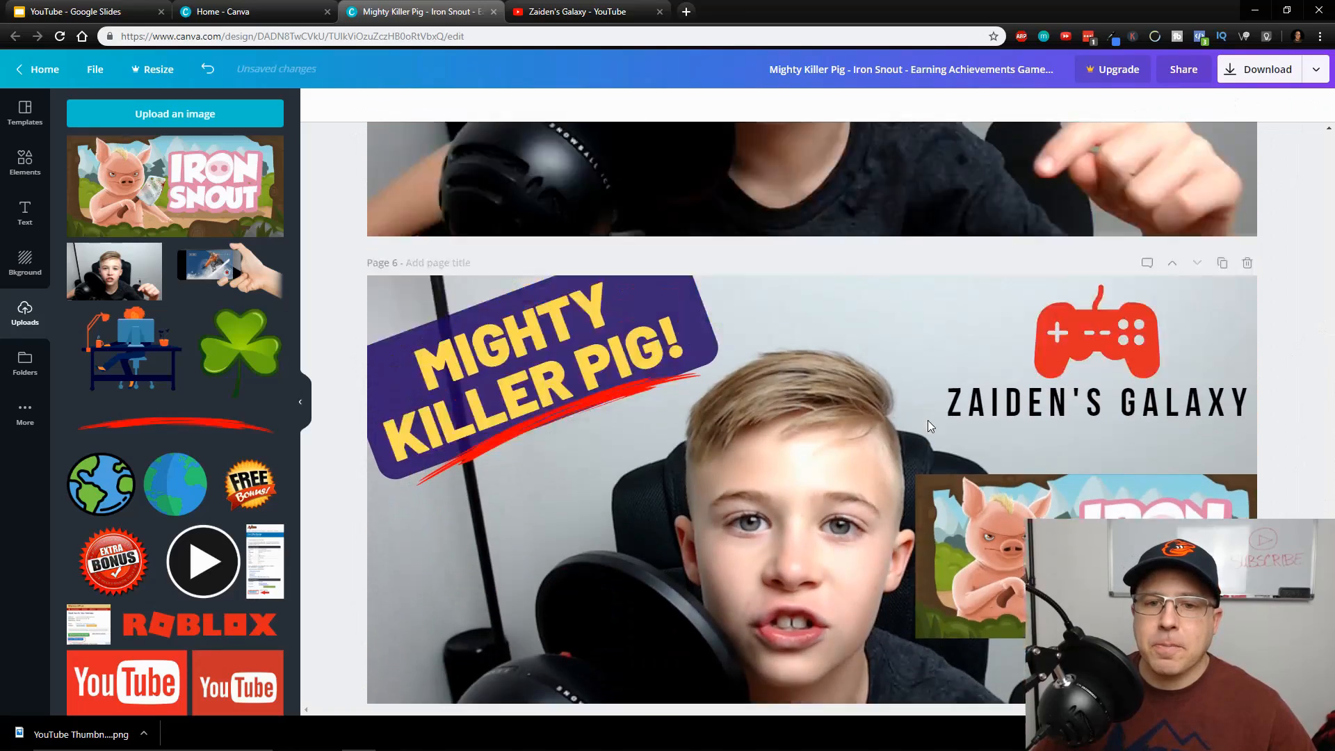
pyautogui.scroll(-12, 927, 420)
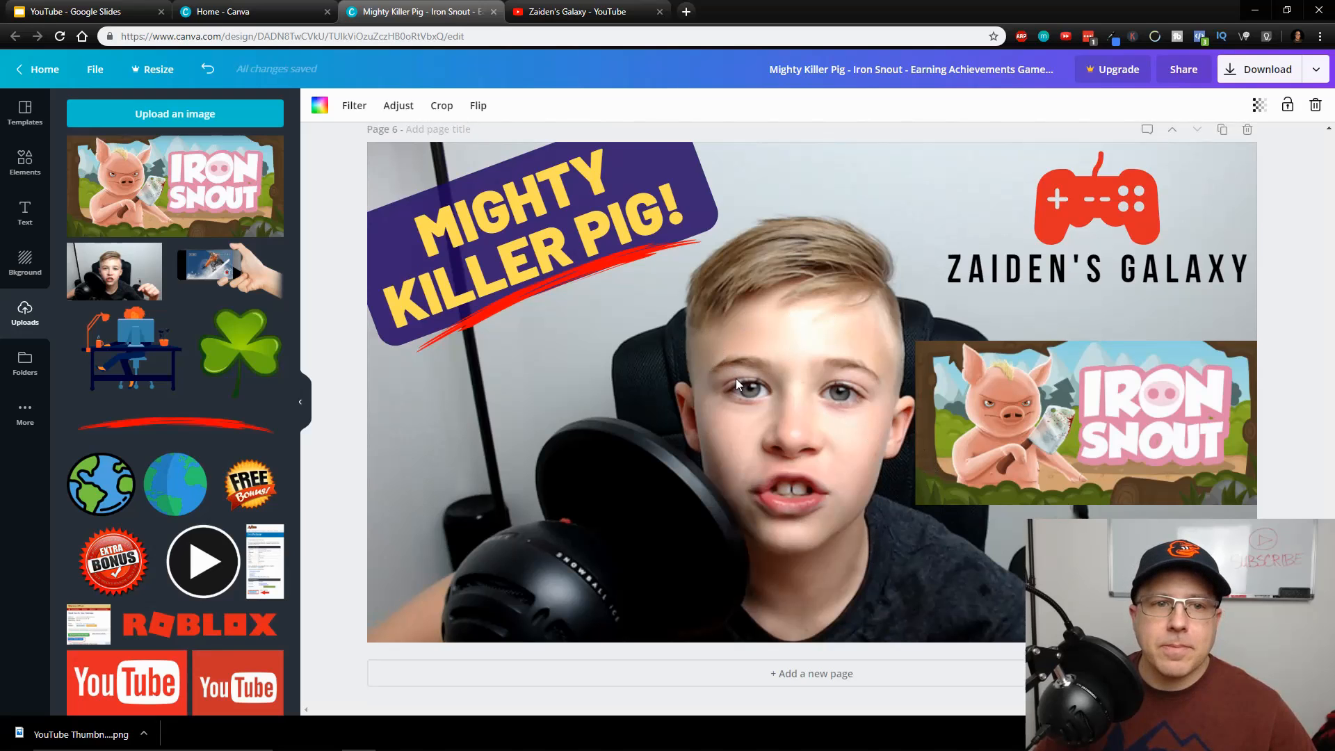
pyautogui.scroll(-2, 817, 389)
pyautogui.scroll(3, 818, 480)
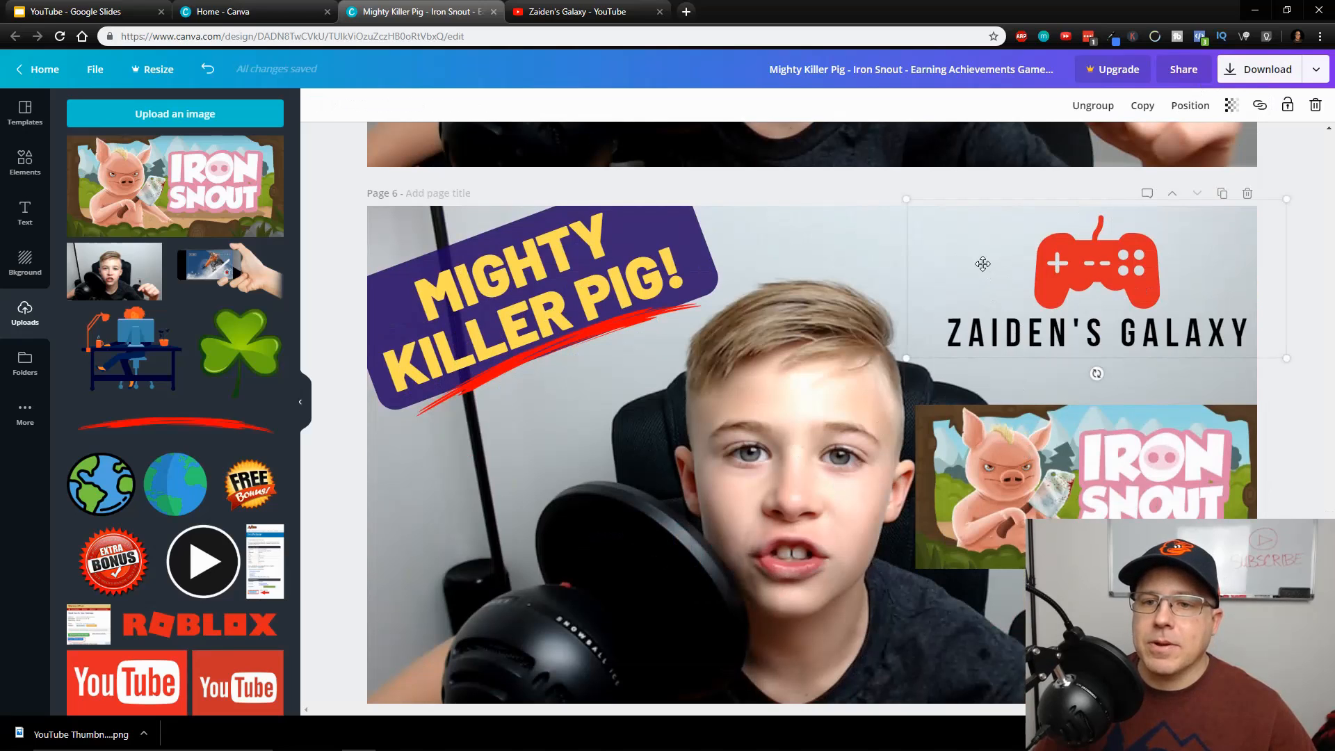
pyautogui.doubleClick(815, 258)
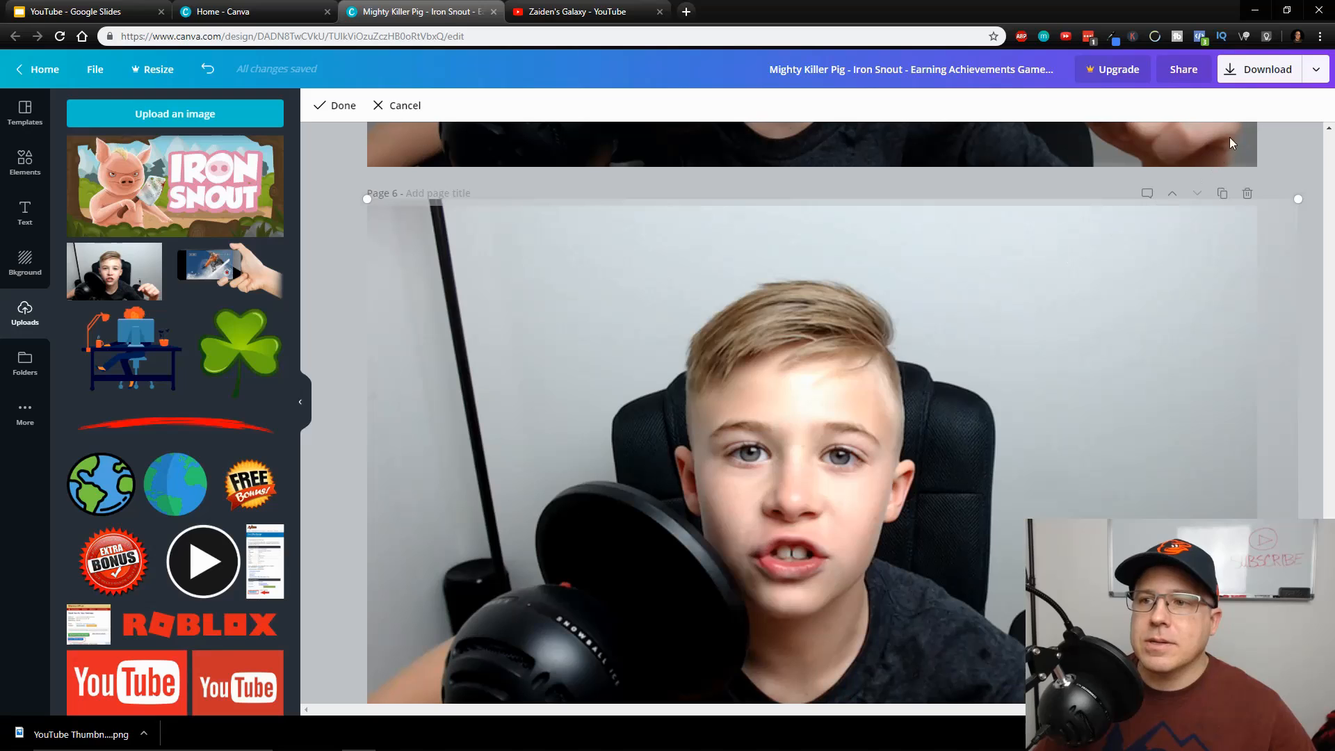
pyautogui.scroll(3, 1111, 379)
pyautogui.click(1280, 285)
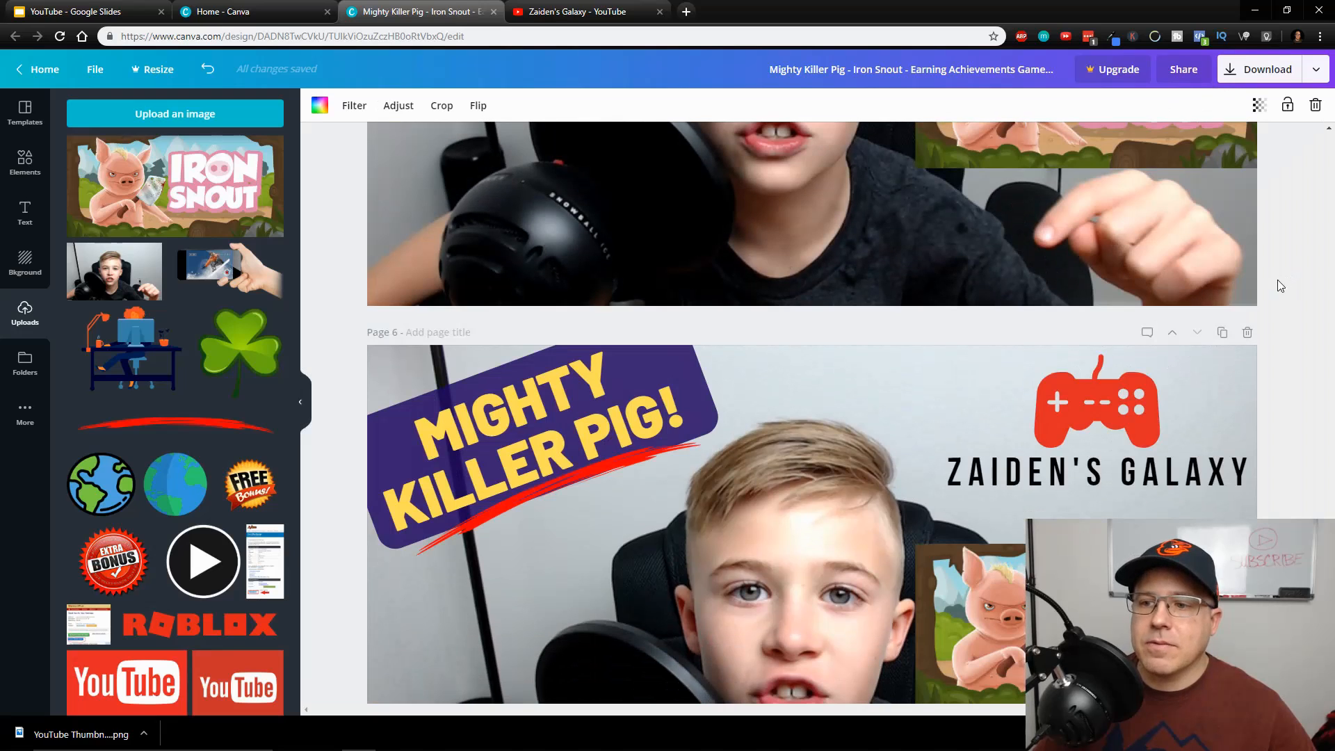
# Send the MIGHTY KILLER PIG! text backward behind its purple banner on page 6
pyautogui.click(601, 398)
pyautogui.click(602, 397)
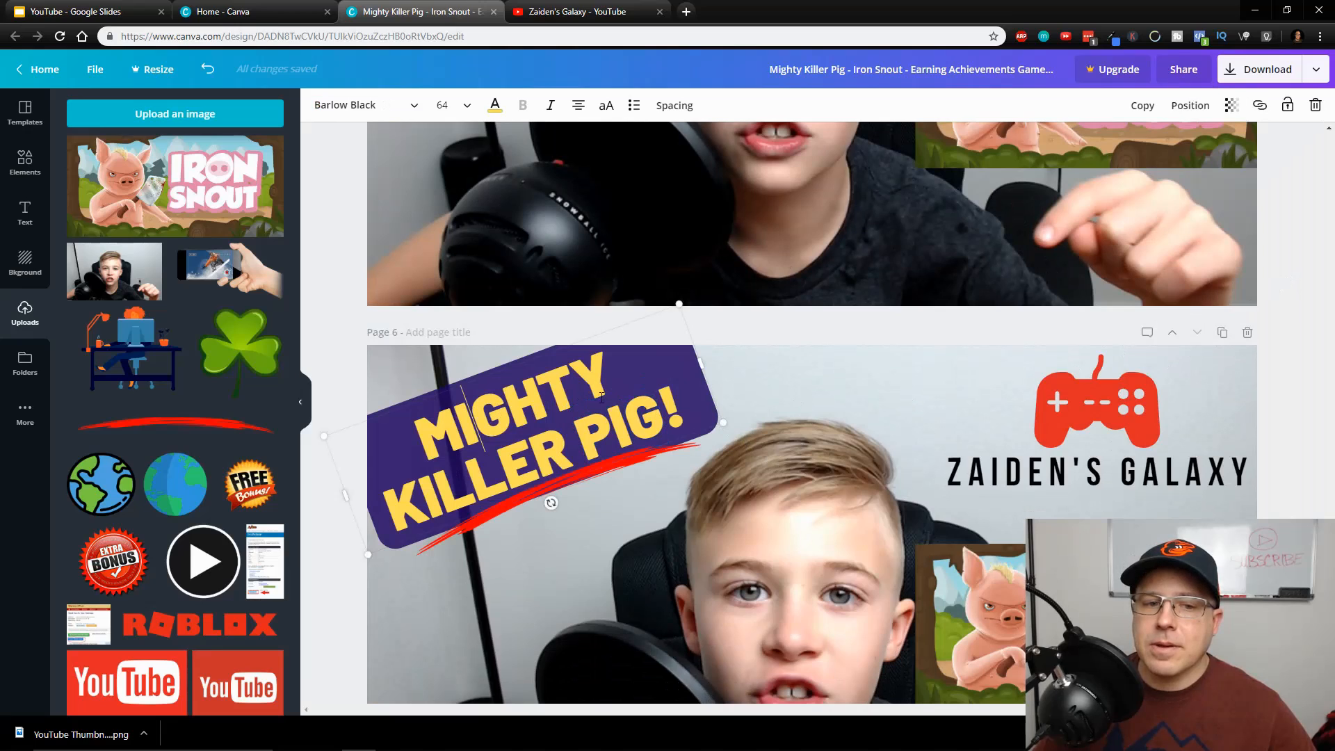
pyautogui.click(849, 492)
pyautogui.click(687, 444)
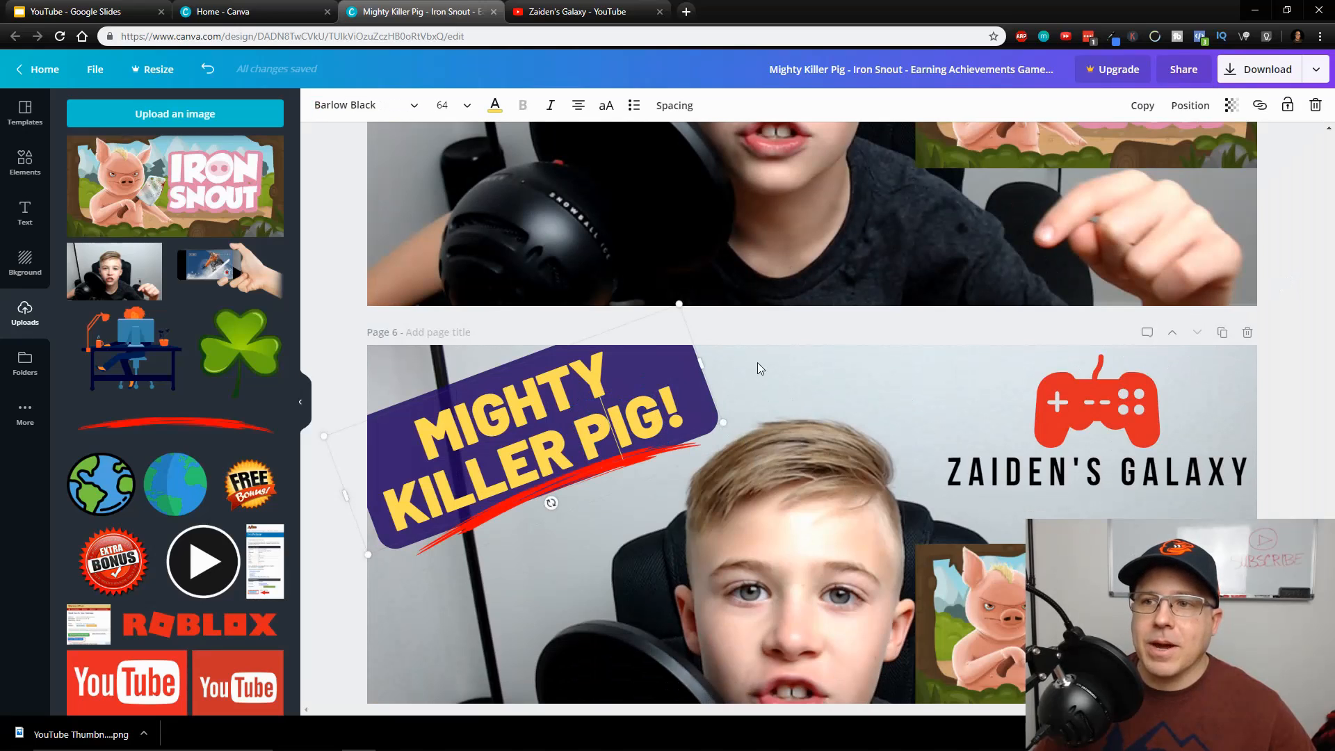
pyautogui.click(1197, 105)
pyautogui.click(1148, 148)
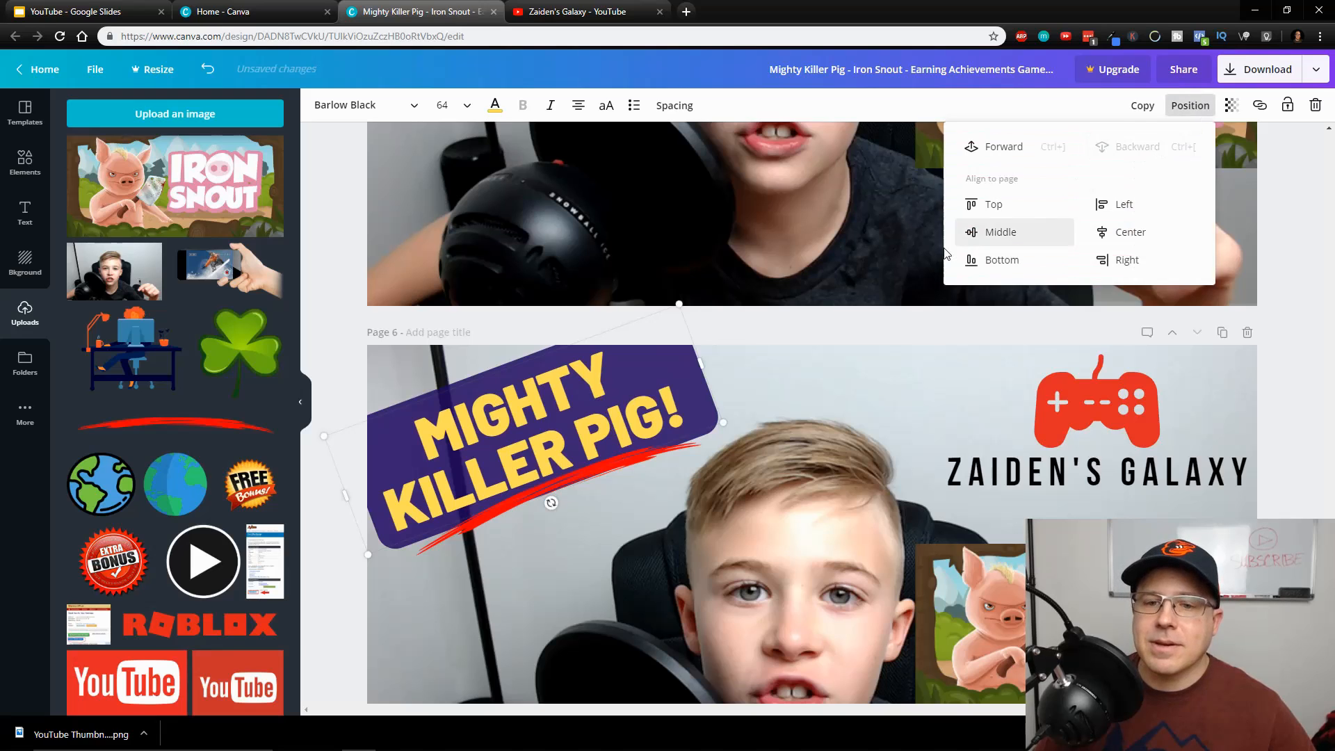
pyautogui.click(1008, 232)
# Delete the full-page boy photo from page 6
pyautogui.doubleClick(810, 412)
pyautogui.moveTo(815, 406); pyautogui.dragTo(523, 321)
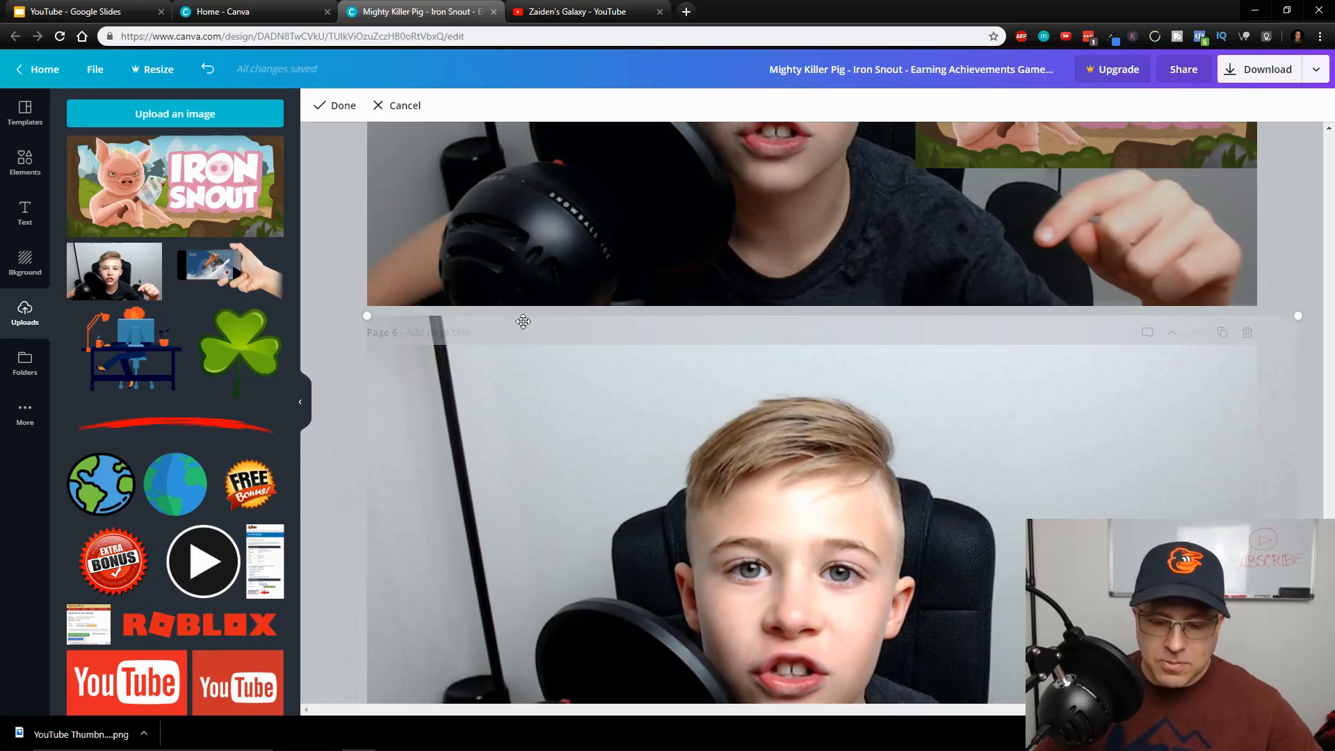
pyautogui.press('Delete')
# Delete the purple banner and the red brush underline from page 6
pyautogui.scroll(-3, 761, 417)
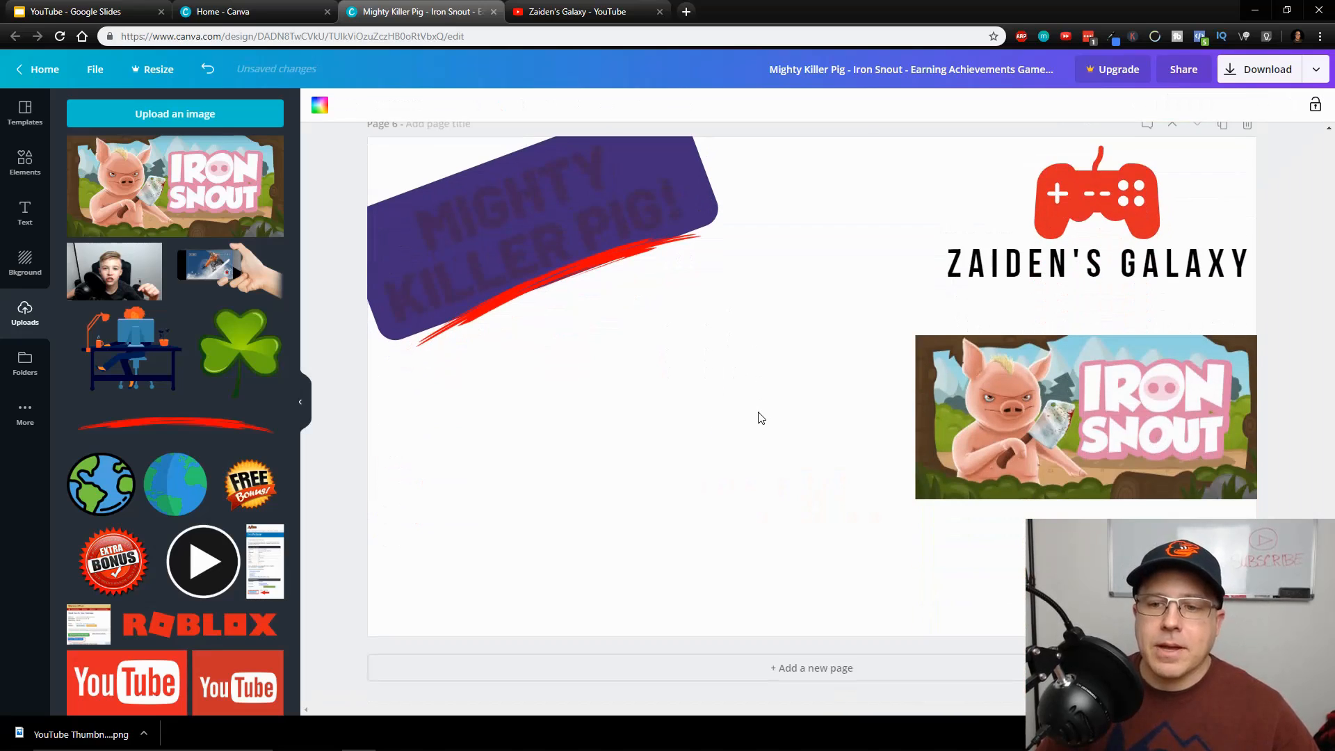
pyautogui.click(554, 205)
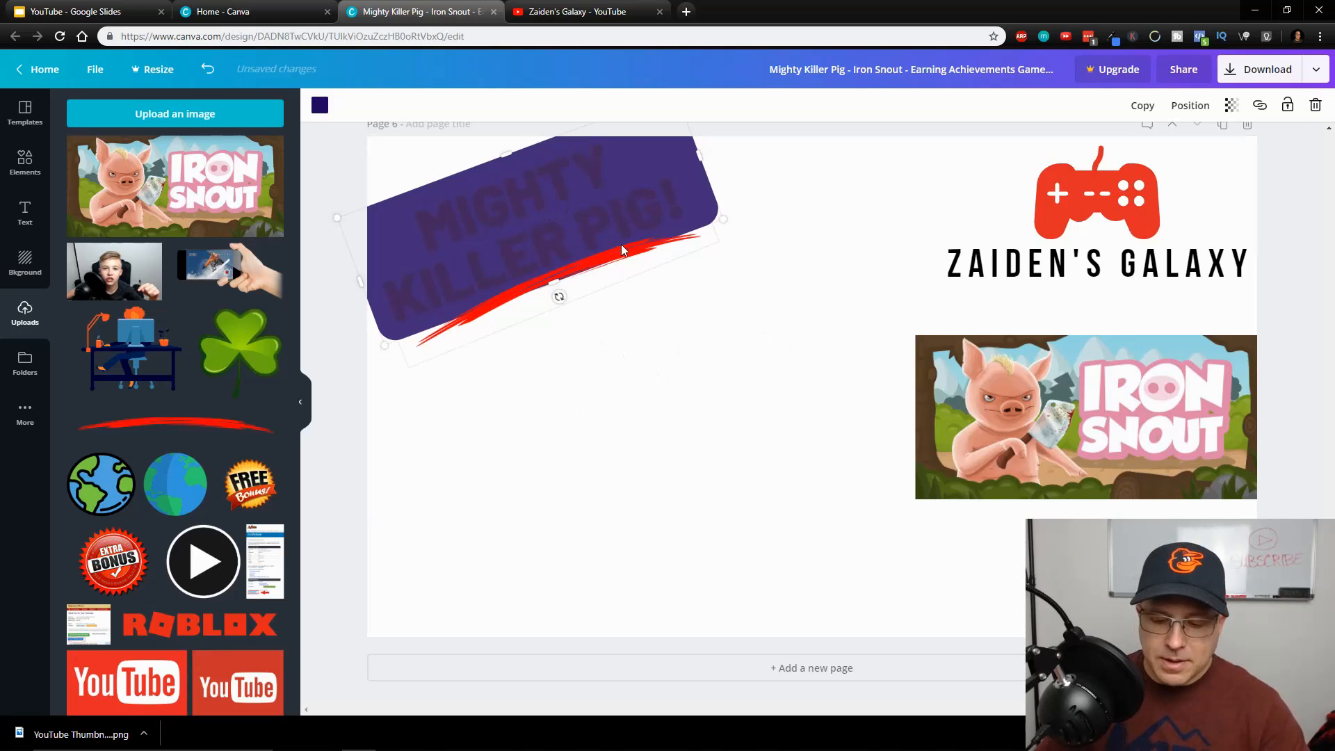
pyautogui.press('Delete')
pyautogui.click(583, 275)
pyautogui.press('Delete')
# Delete the yellow MIGHTY KILLER PIG! headline from page 6
pyautogui.doubleClick(564, 218)
pyautogui.press('BackSpace')
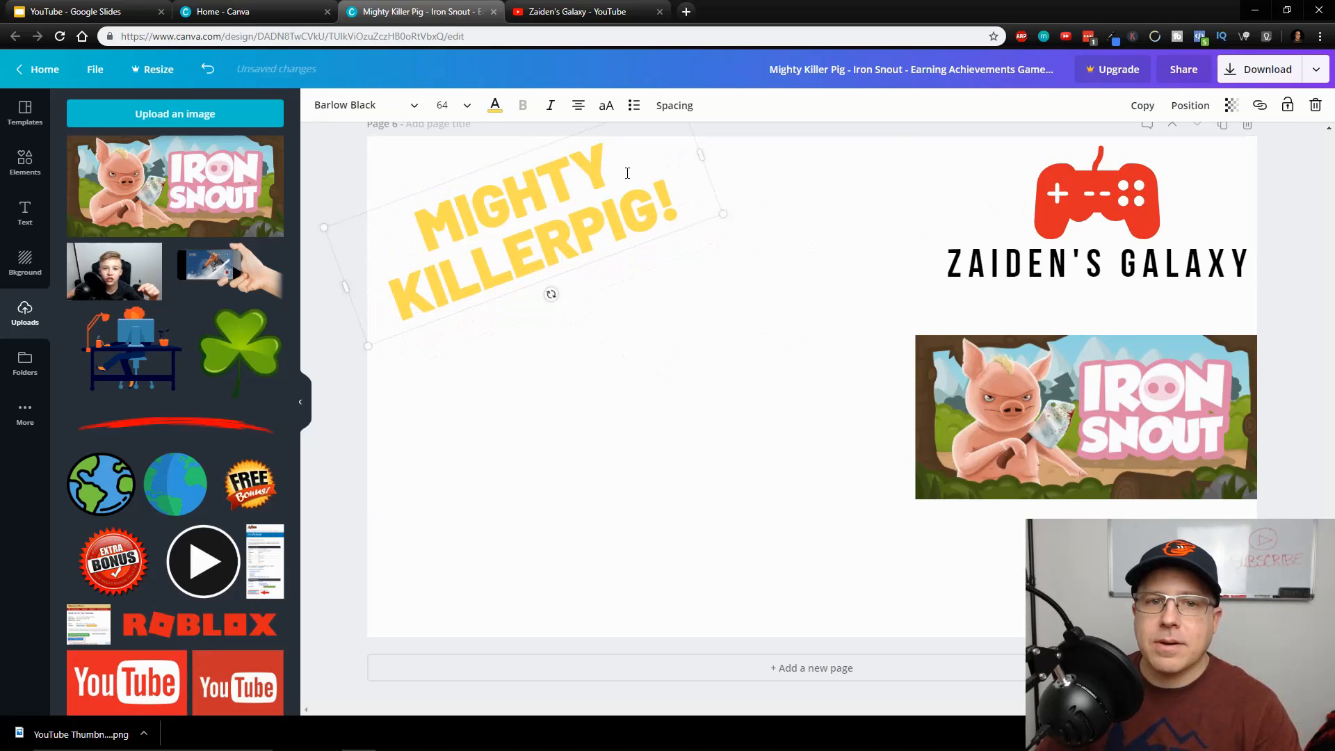
pyautogui.press('Right')
pyautogui.press('Delete')
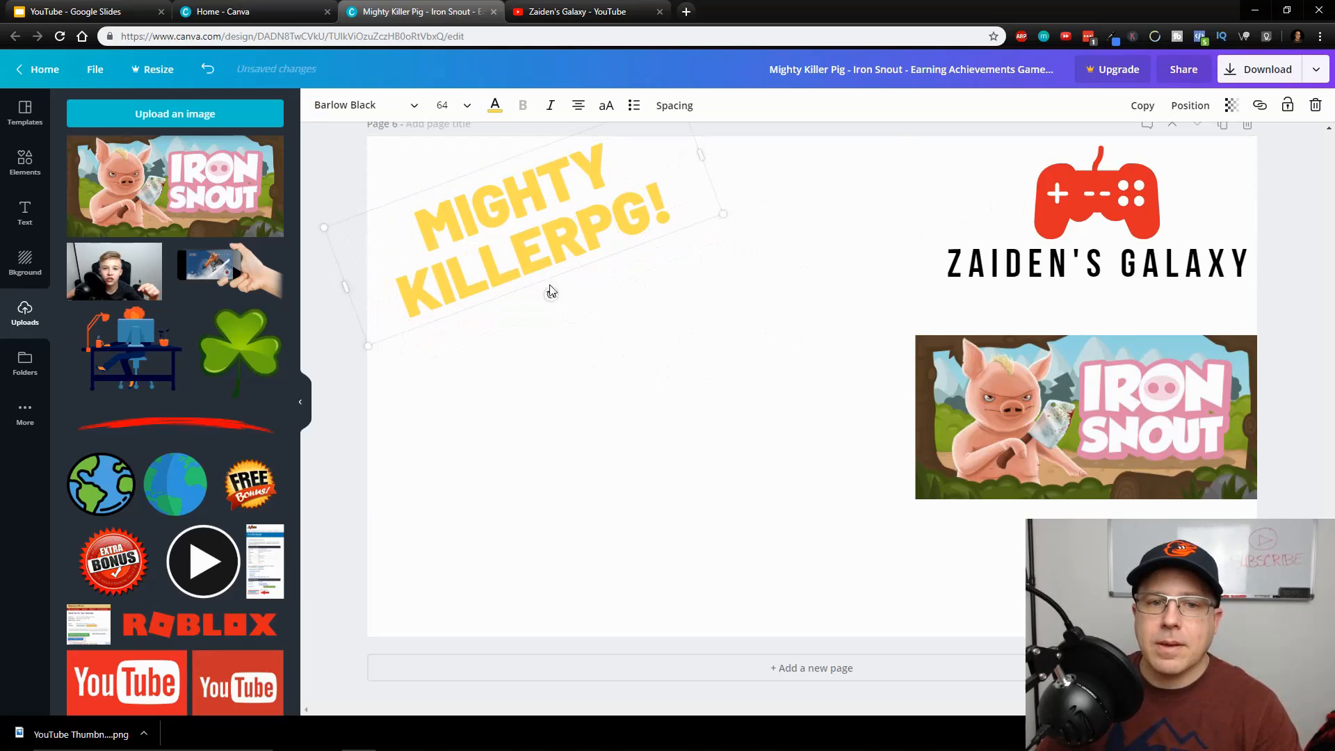
pyautogui.press('Delete')
# Delete the remaining elements from page 6: the red game controller, the channel name text and the Iron Snout picture
pyautogui.click(1079, 202)
pyautogui.press('Delete')
pyautogui.click(1084, 272)
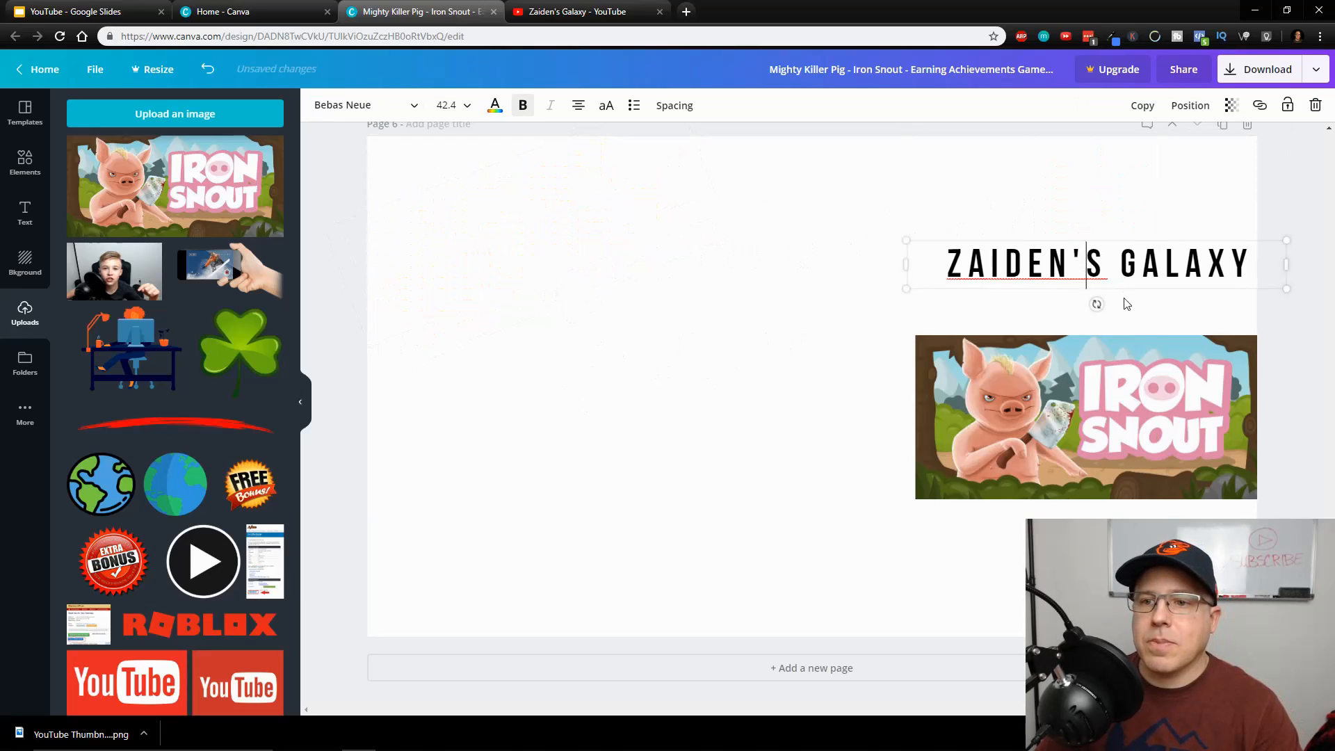
pyautogui.press('Delete')
pyautogui.click(1147, 338)
pyautogui.click(1197, 264)
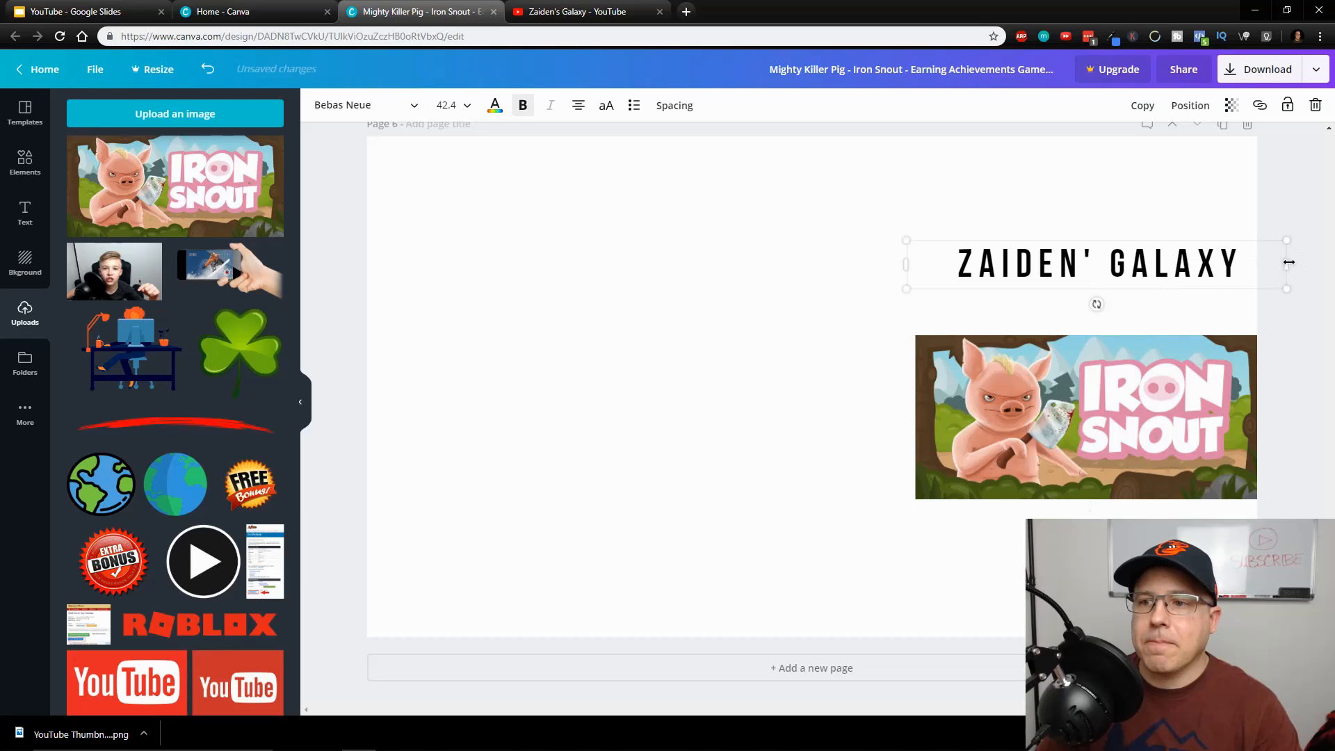
pyautogui.press('Delete')
pyautogui.click(1225, 366)
pyautogui.press('Delete')
# Fill page 6 with the uploaded boy photo and add a reduced-size green shamrock beside his head in the photo's upper right
pyautogui.scroll(5, 918, 417)
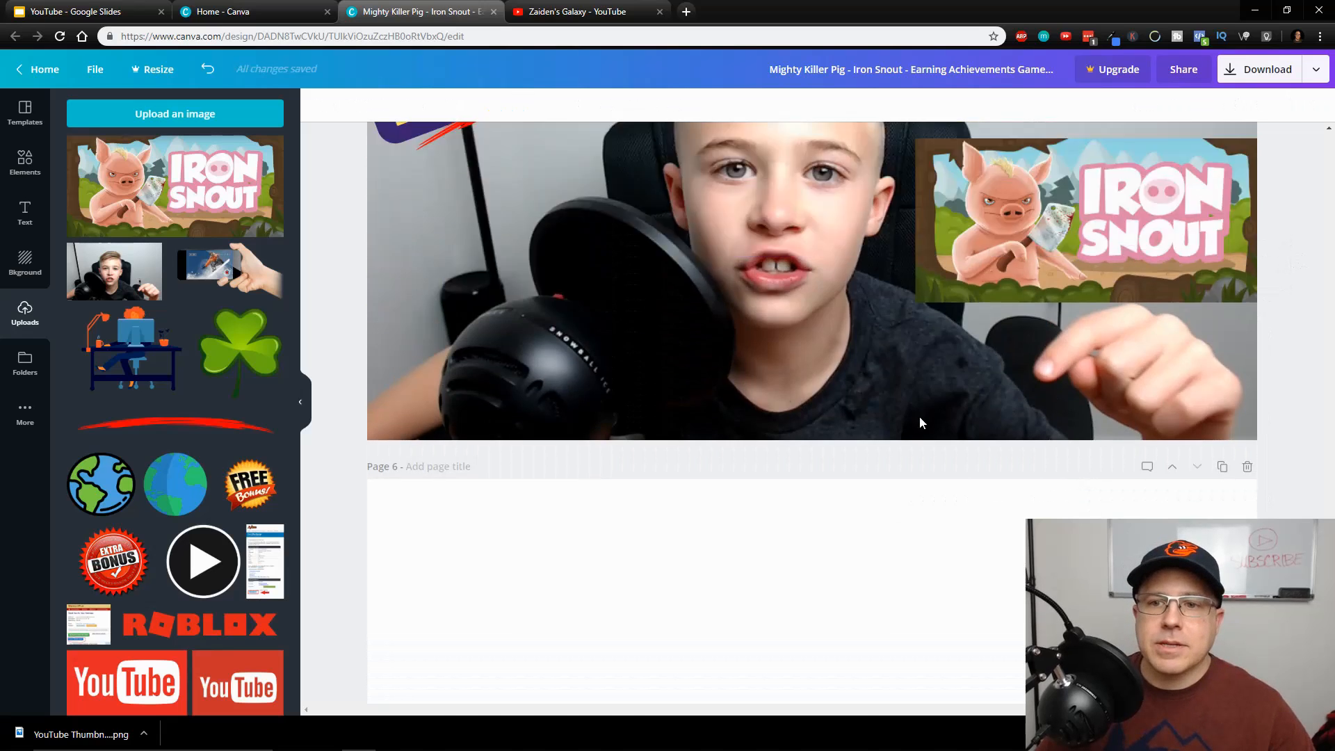
pyautogui.scroll(10, 921, 421)
pyautogui.scroll(-15, 923, 421)
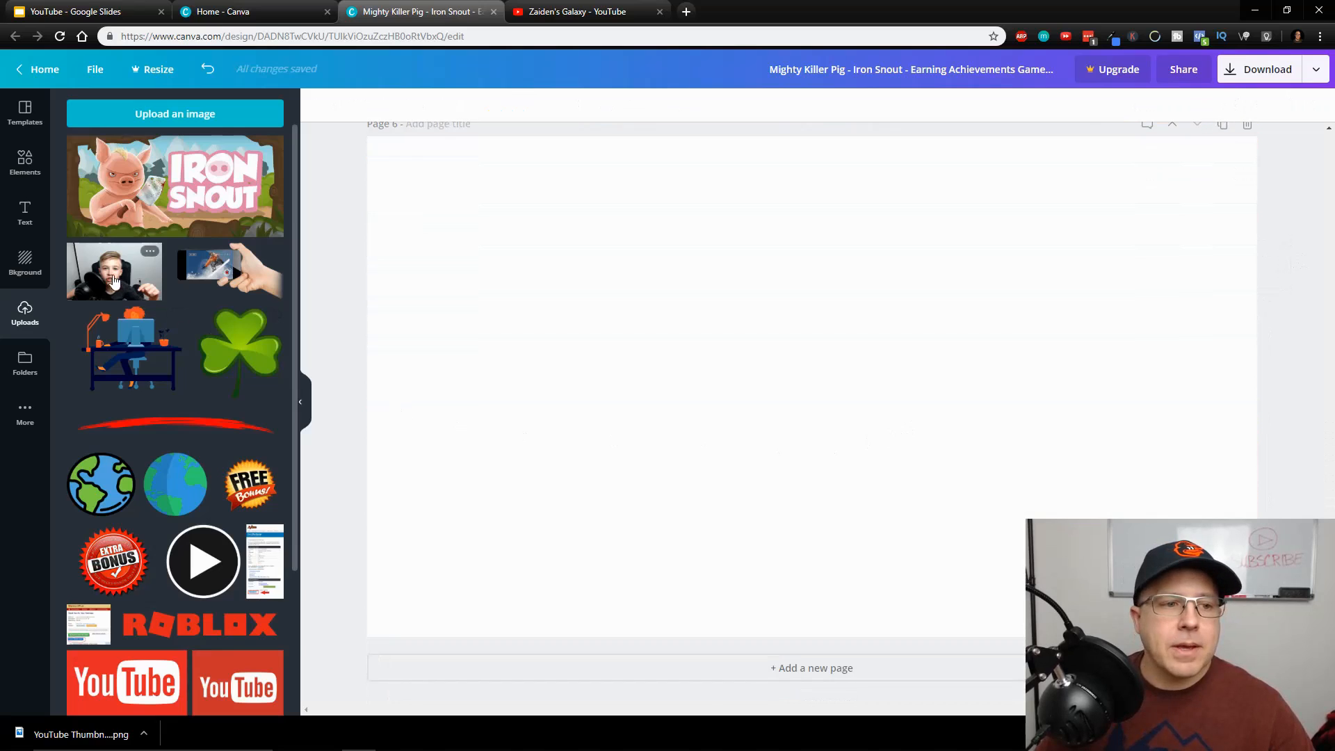
pyautogui.moveTo(114, 281); pyautogui.dragTo(739, 331)
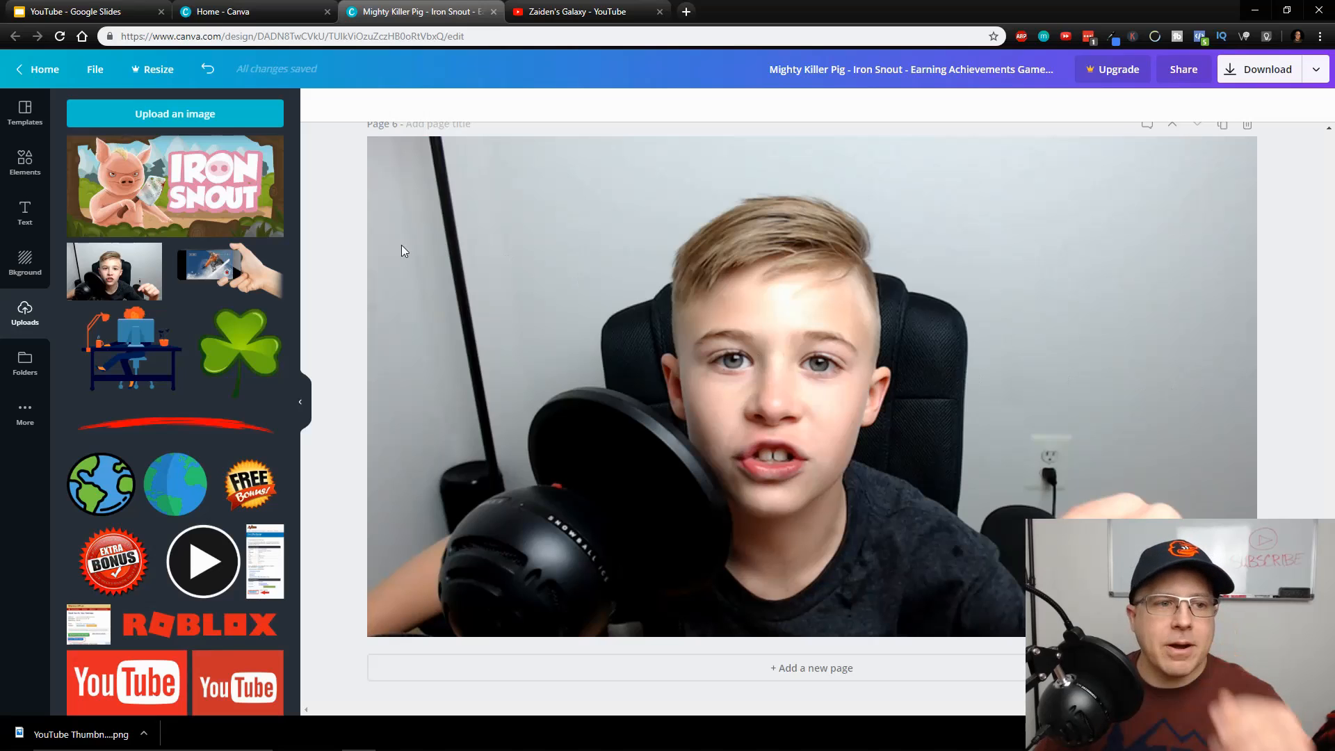
pyautogui.moveTo(219, 356); pyautogui.dragTo(837, 338)
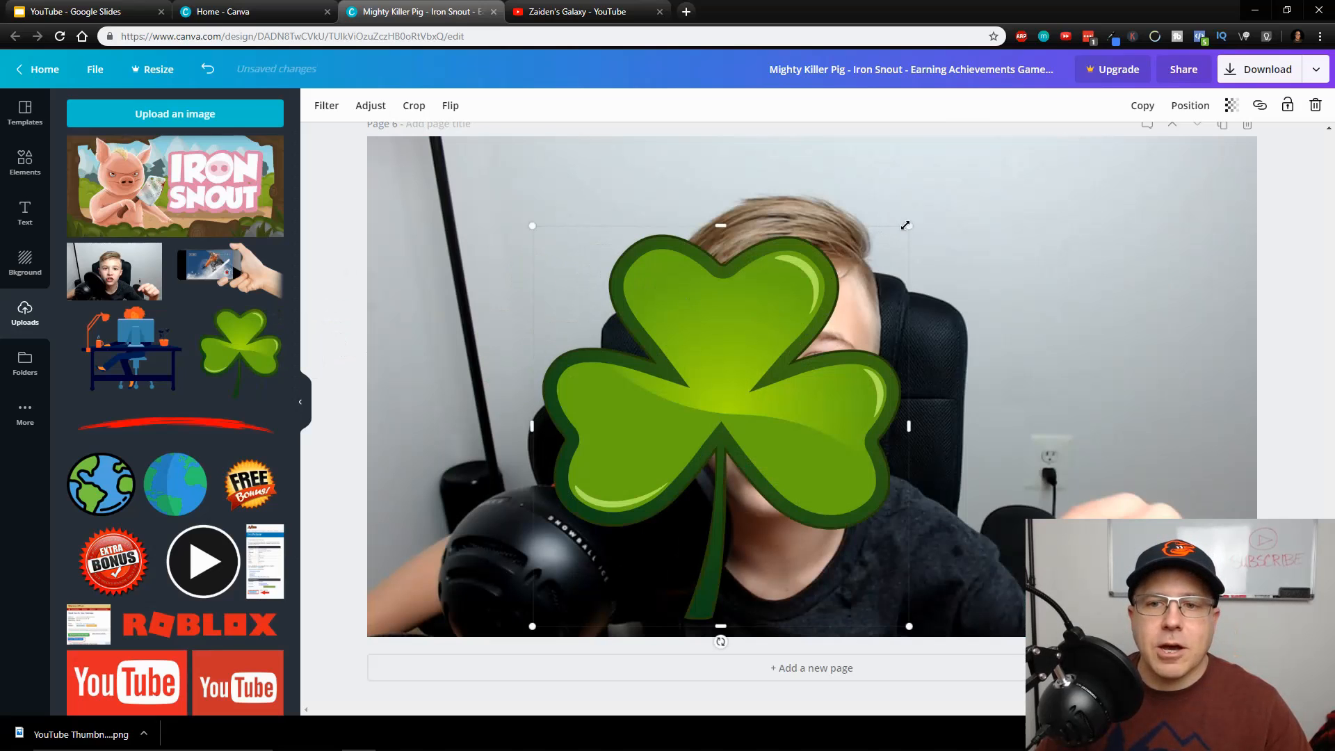
pyautogui.moveTo(905, 226); pyautogui.dragTo(1201, 169)
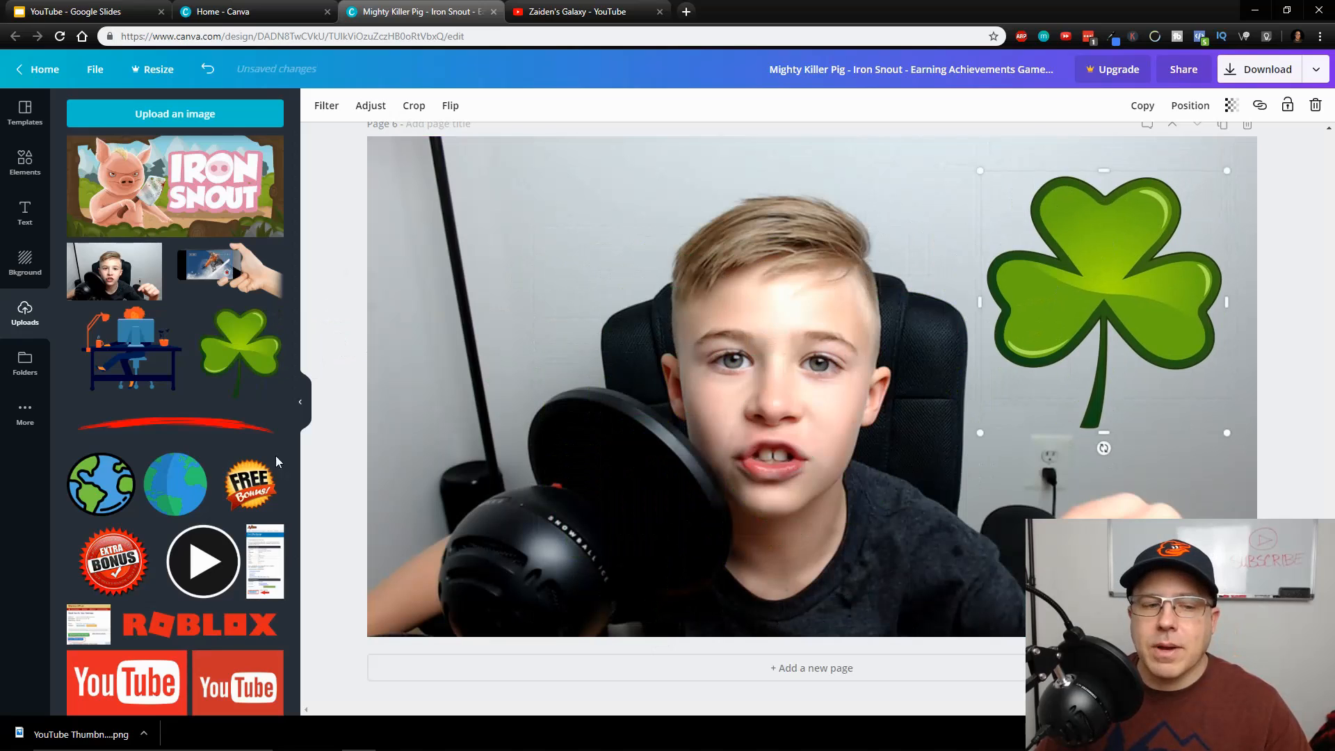
# Add a heading text box to page 6 and place it in the upper left of the photo
pyautogui.click(22, 212)
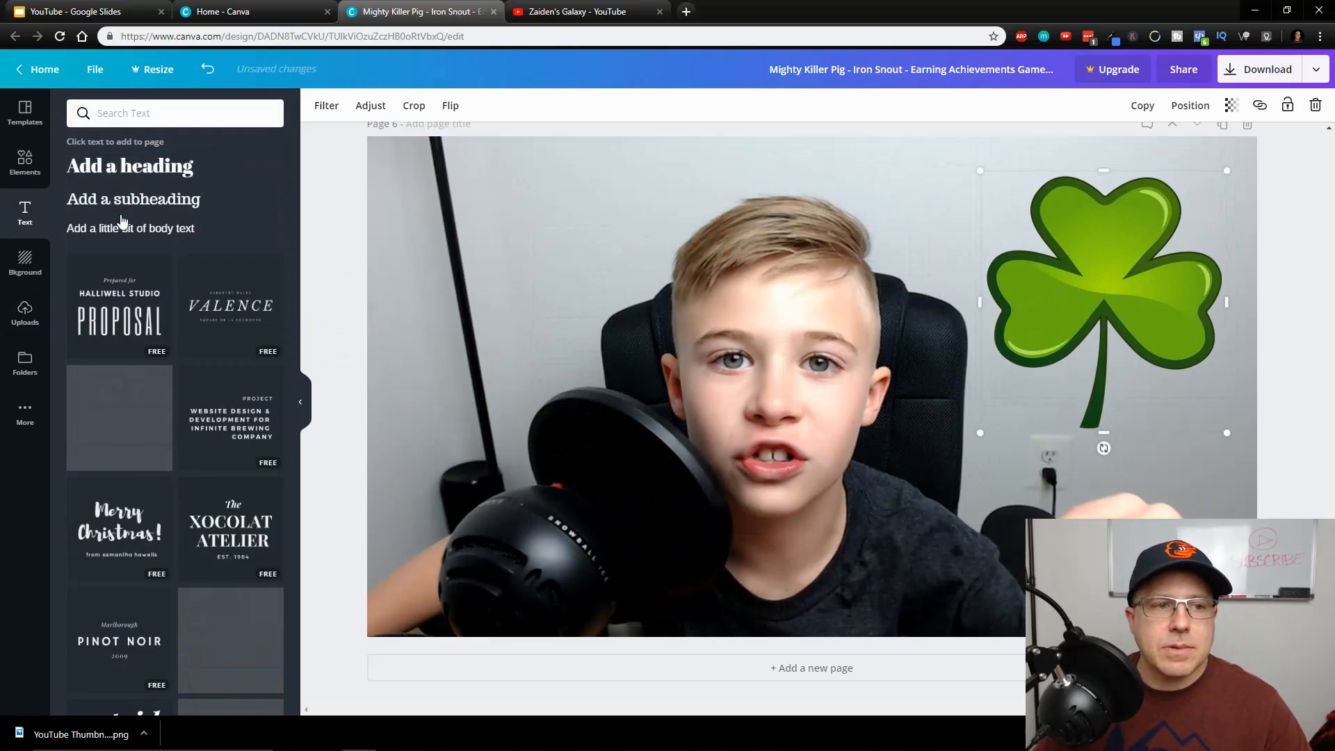
pyautogui.click(146, 167)
pyautogui.click(1114, 479)
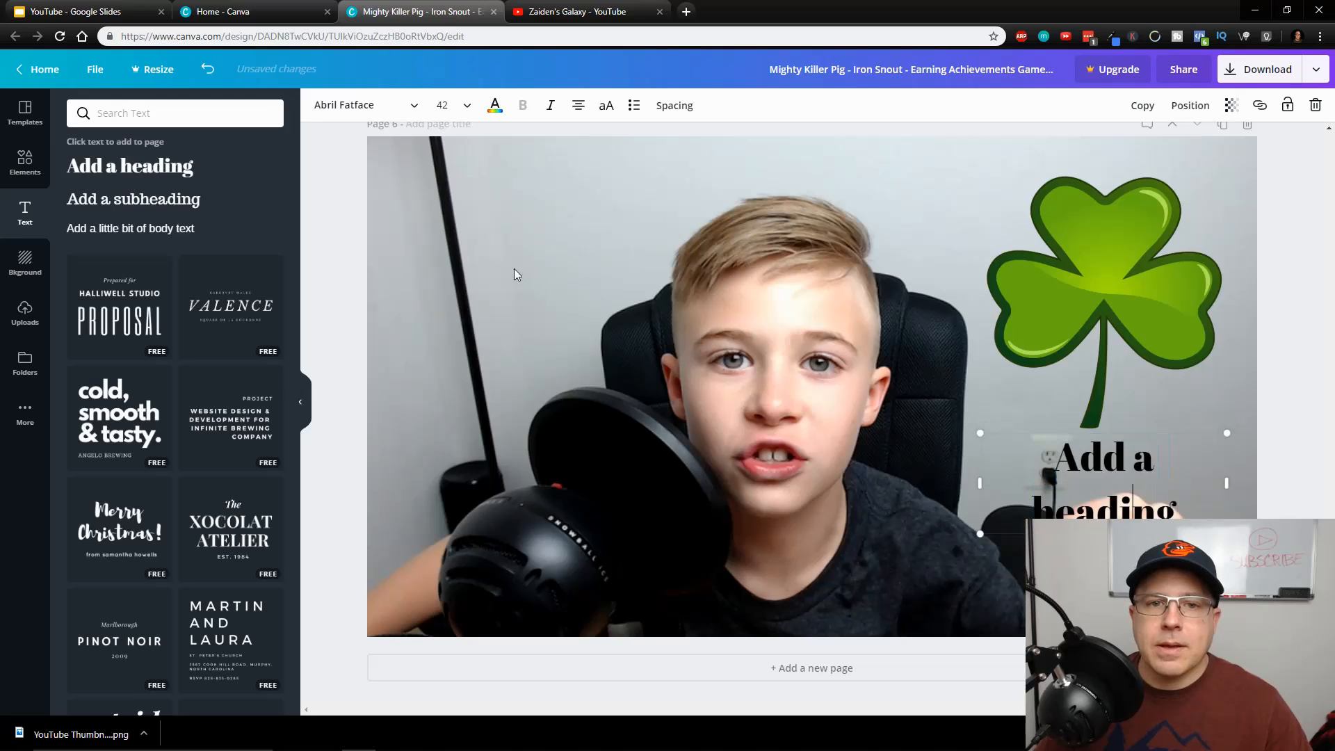
pyautogui.click(1134, 487)
pyautogui.moveTo(1120, 466); pyautogui.dragTo(571, 188)
# Color the heading light blue and enlarge it to a font size of about 63.3
pyautogui.click(495, 105)
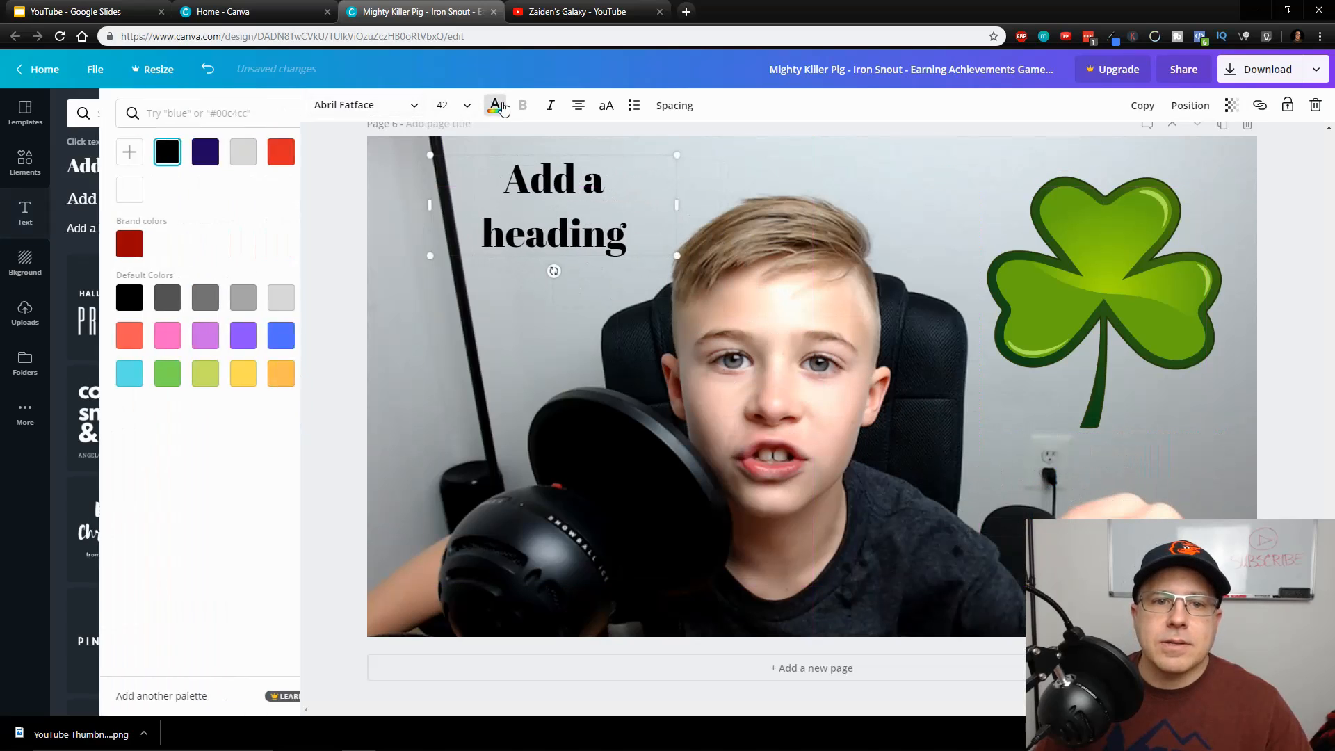
pyautogui.click(272, 336)
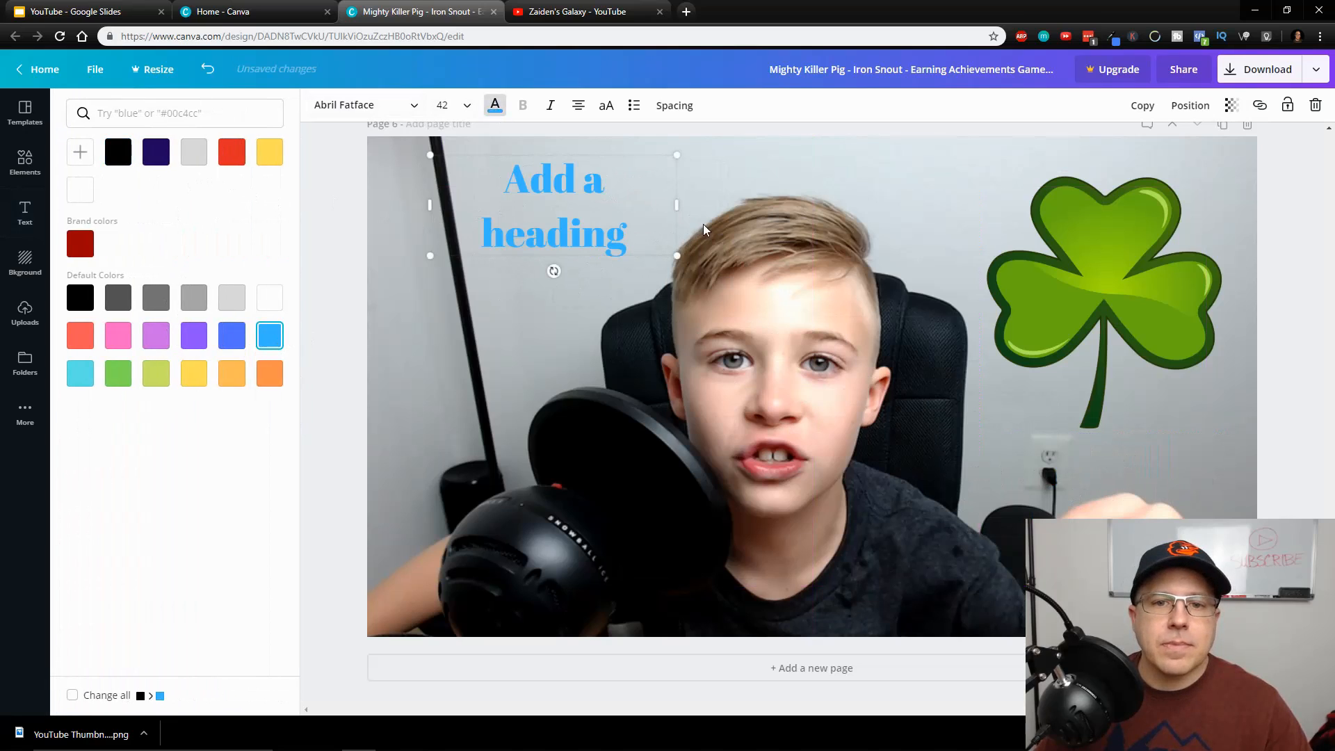
pyautogui.moveTo(675, 261); pyautogui.dragTo(802, 306)
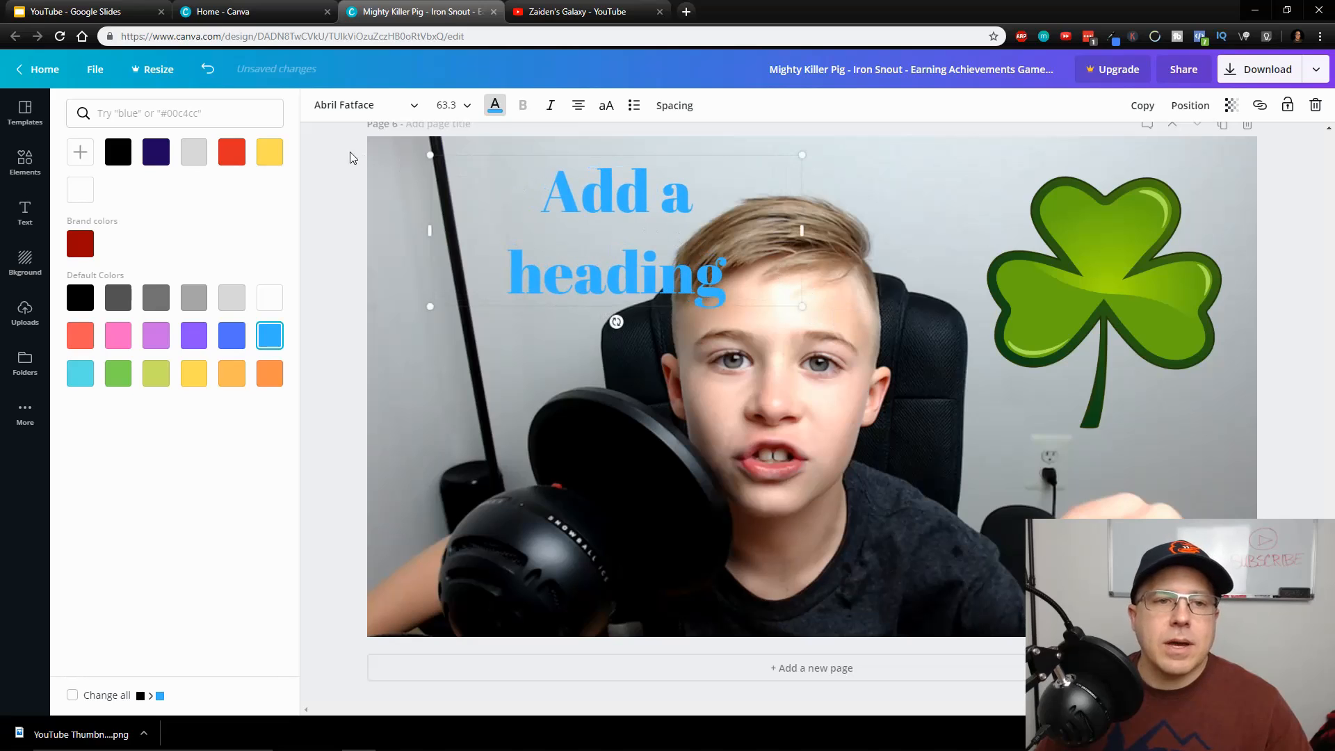
# Change the heading's typeface from Abril Fatface to the dotted font at the start of the English fonts
pyautogui.click(362, 105)
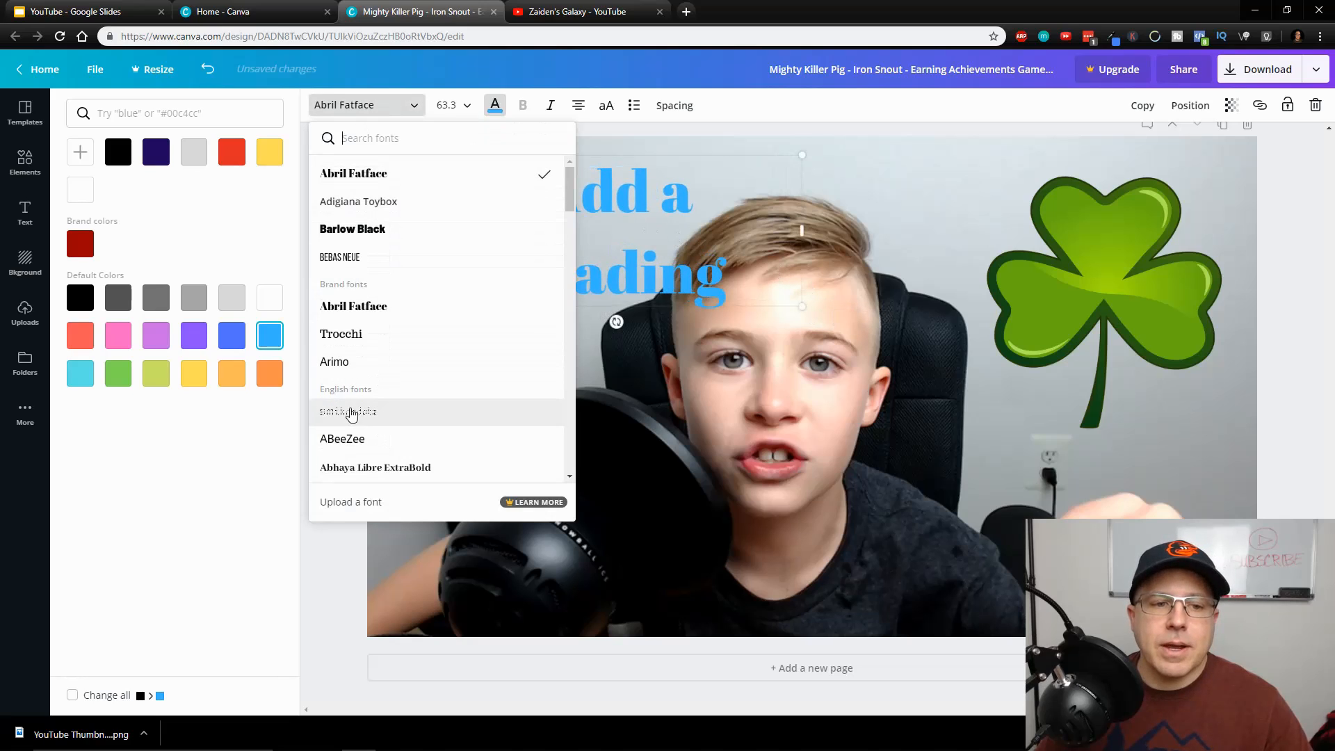
pyautogui.click(355, 409)
pyautogui.click(904, 212)
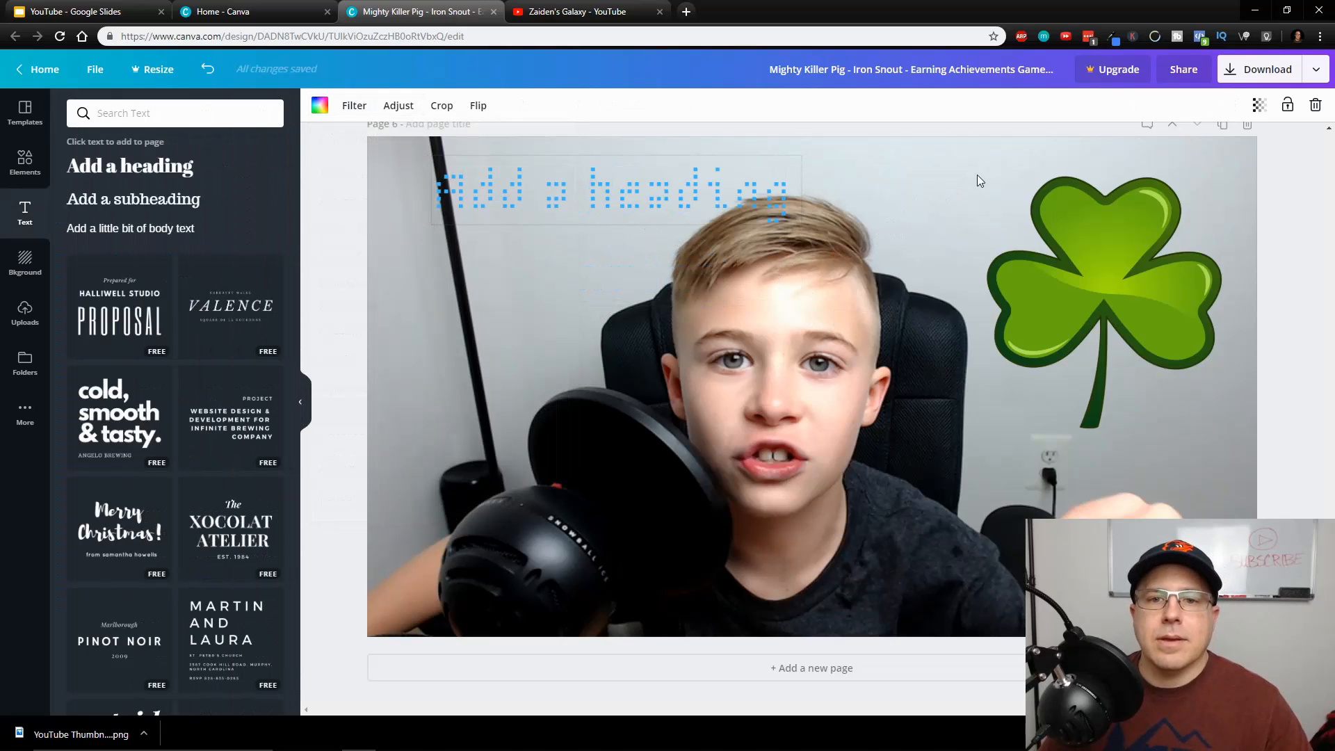
pyautogui.scroll(15, 895, 447)
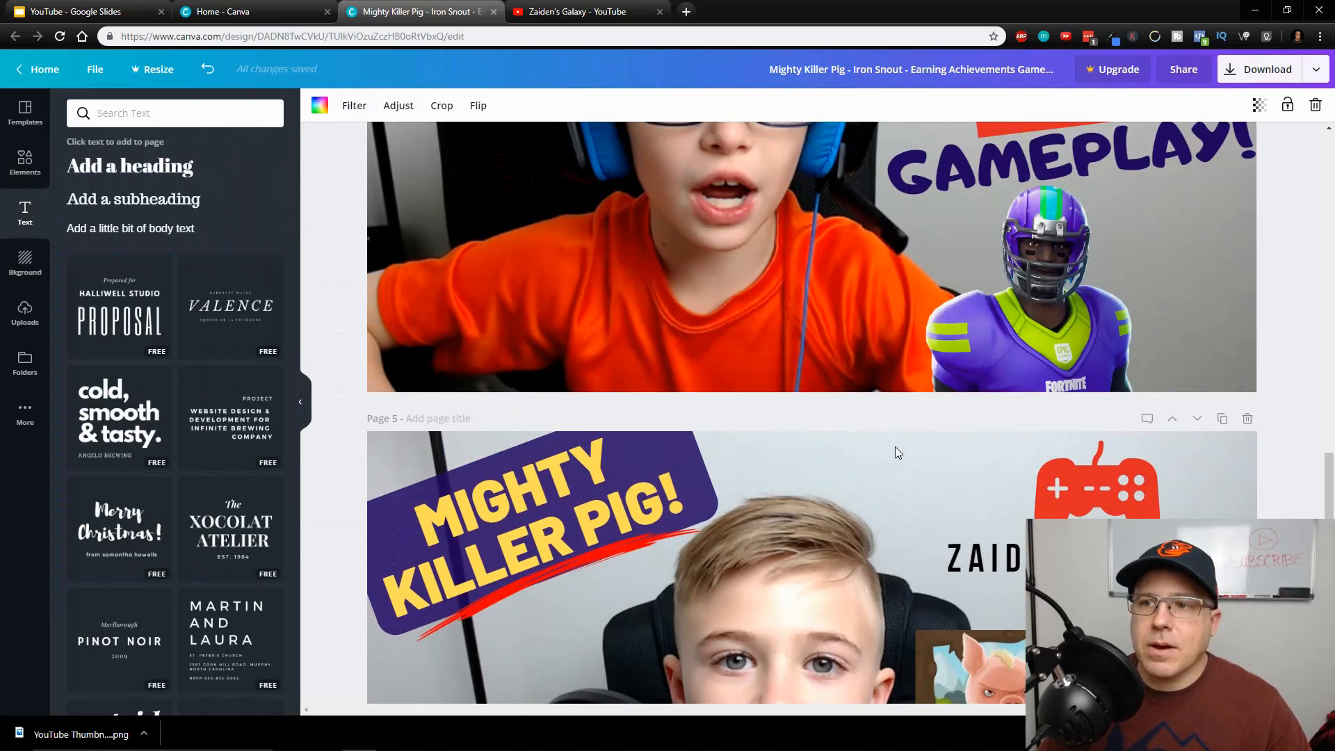
pyautogui.scroll(-15, 895, 447)
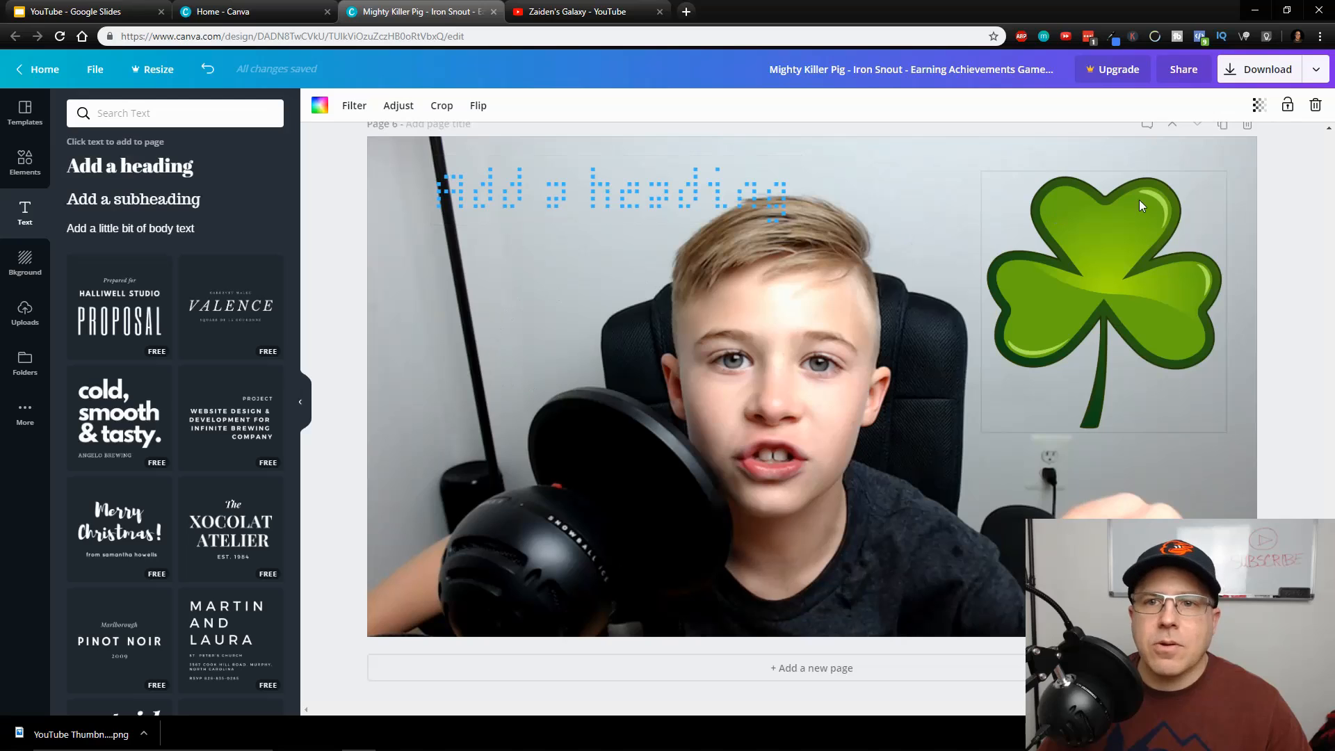
pyautogui.click(1058, 308)
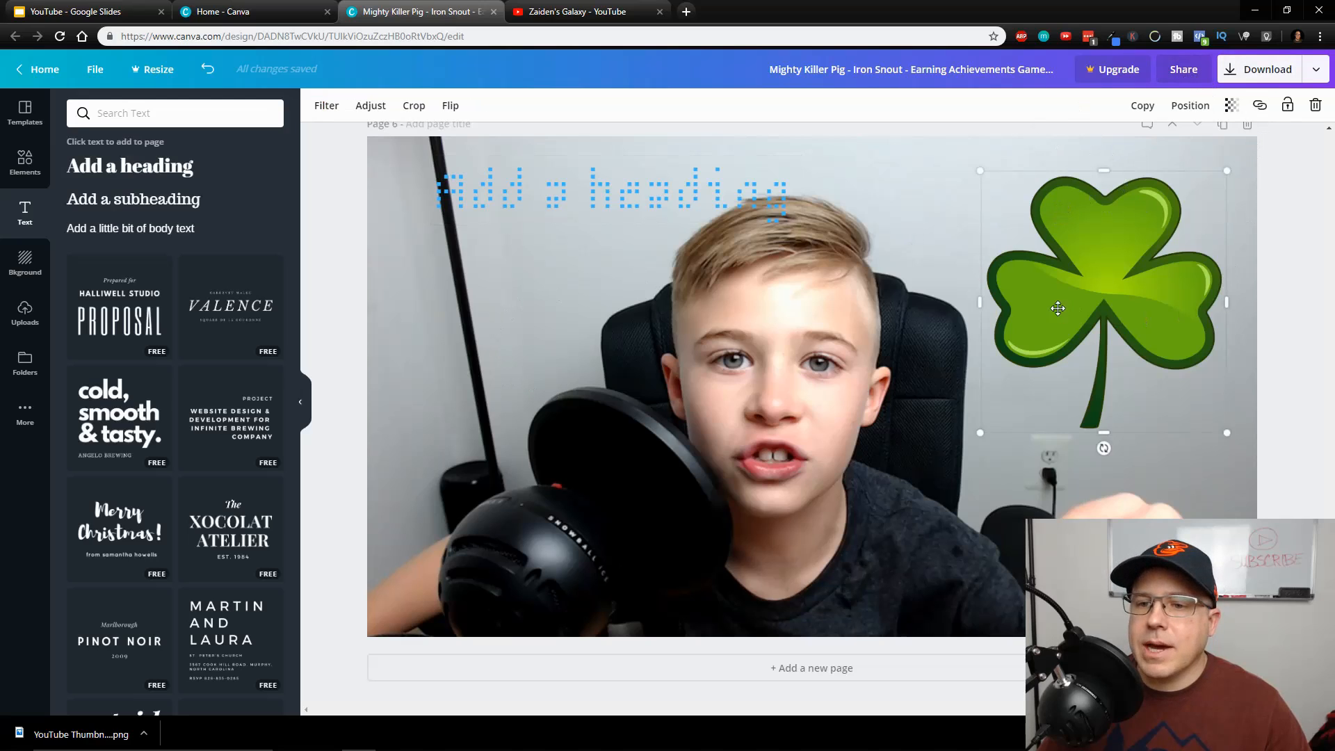
pyautogui.click(1302, 393)
pyautogui.scroll(2, 1034, 479)
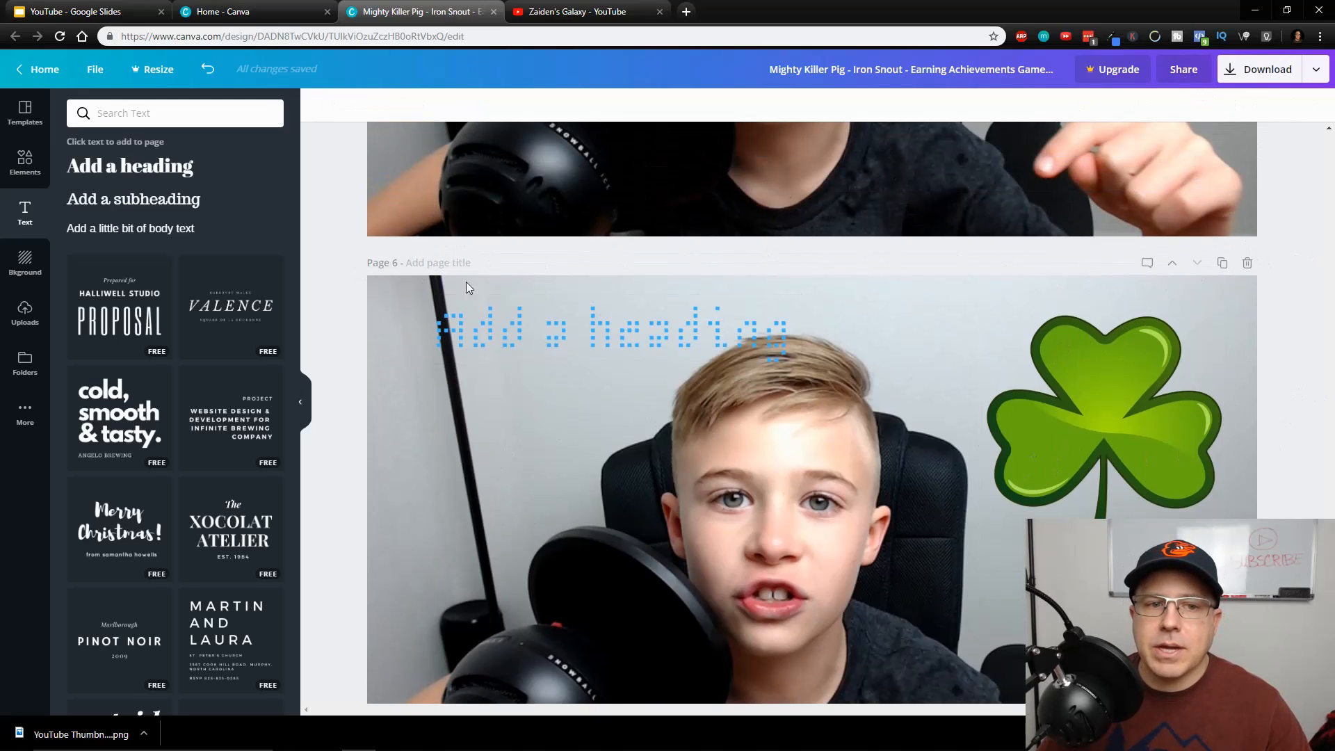
# Review the PNG download options and the list for choosing which pages to export, without downloading anything
pyautogui.click(1260, 72)
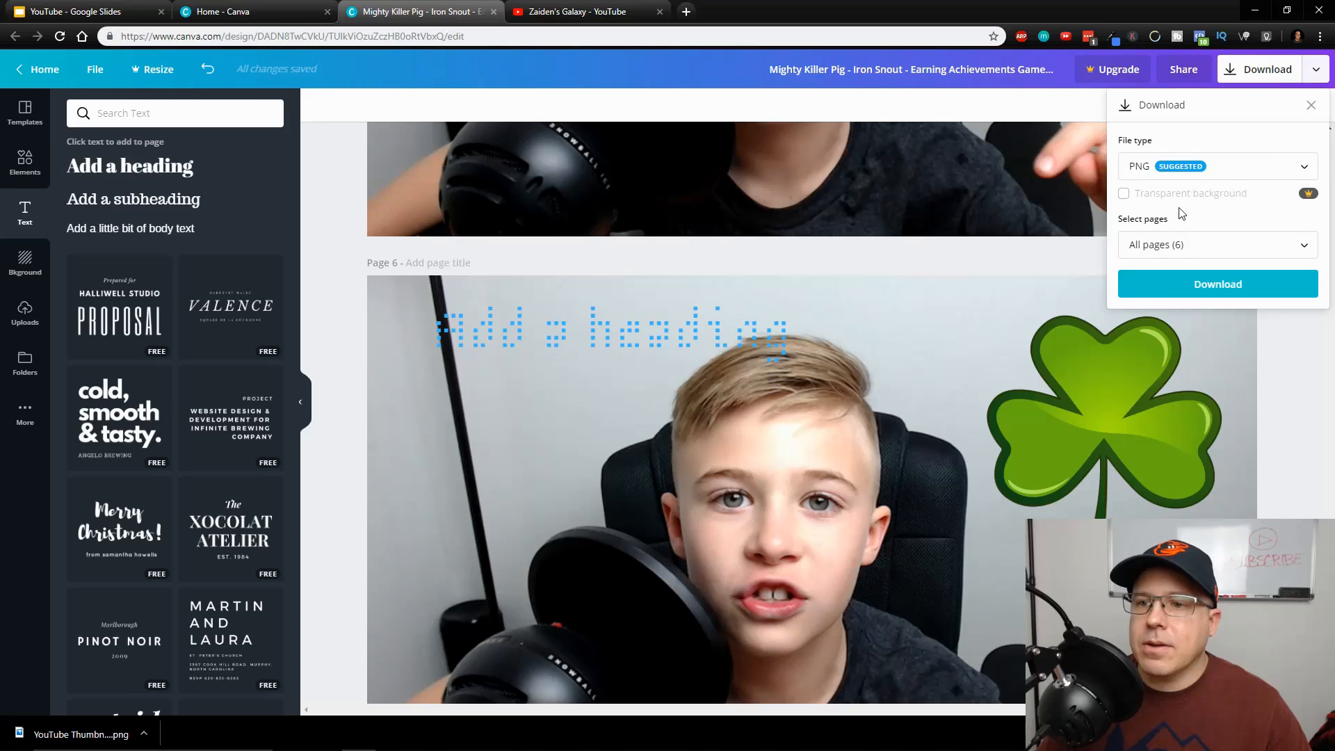
pyautogui.click(1224, 254)
pyautogui.scroll(-1, 1188, 321)
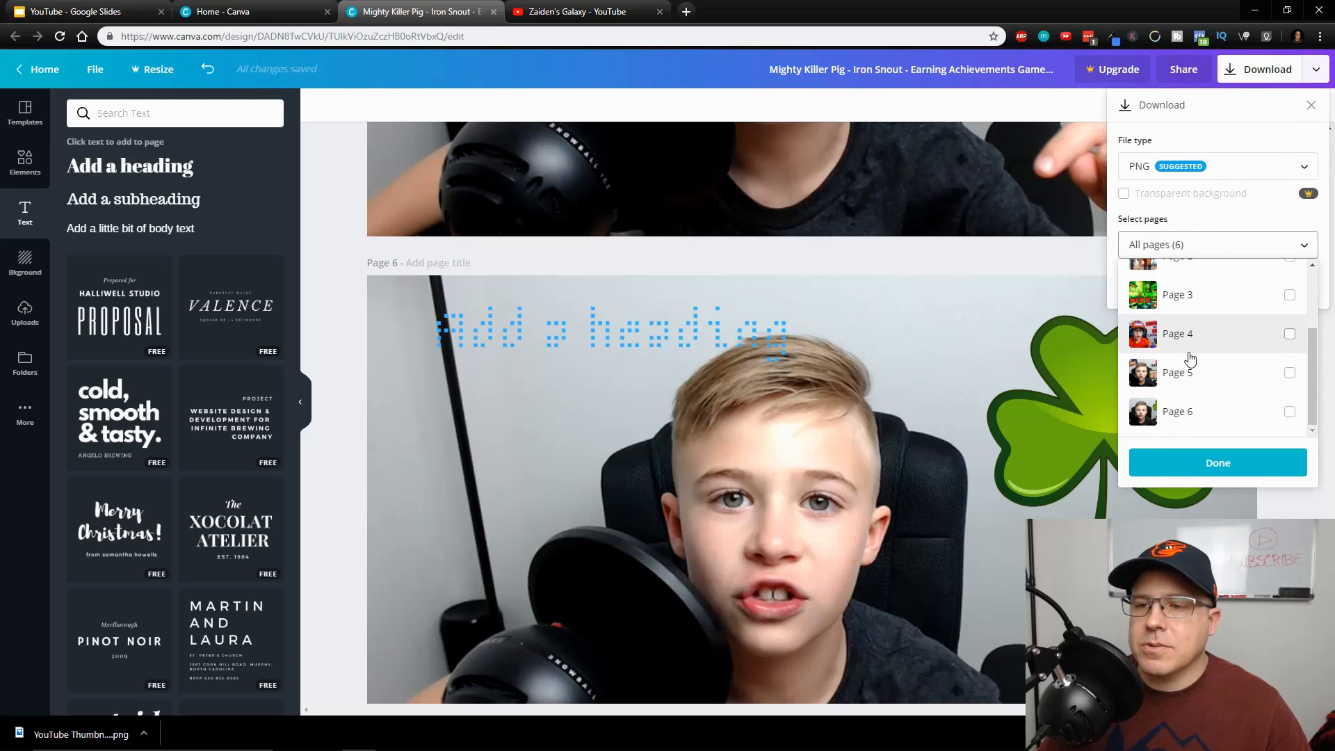
pyautogui.scroll(1, 1193, 368)
pyautogui.scroll(-3, 1193, 367)
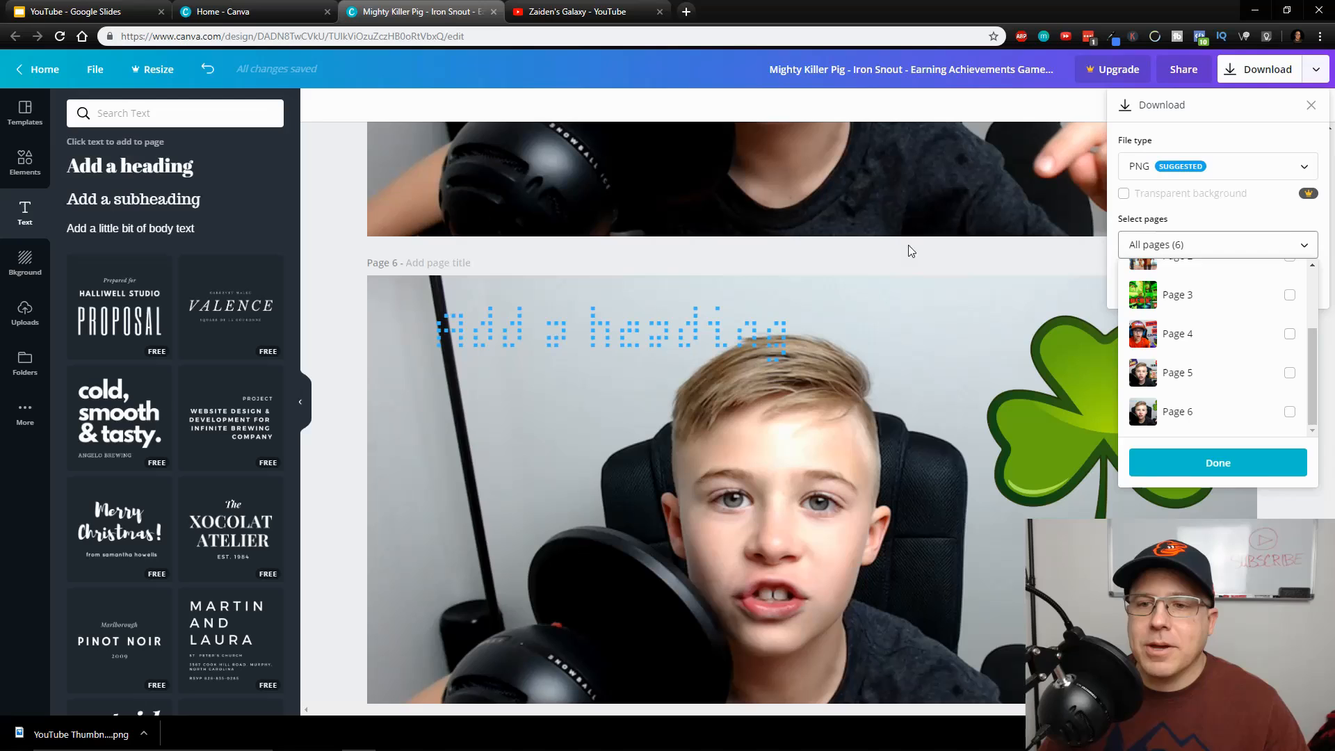
pyautogui.click(892, 264)
pyautogui.click(1304, 365)
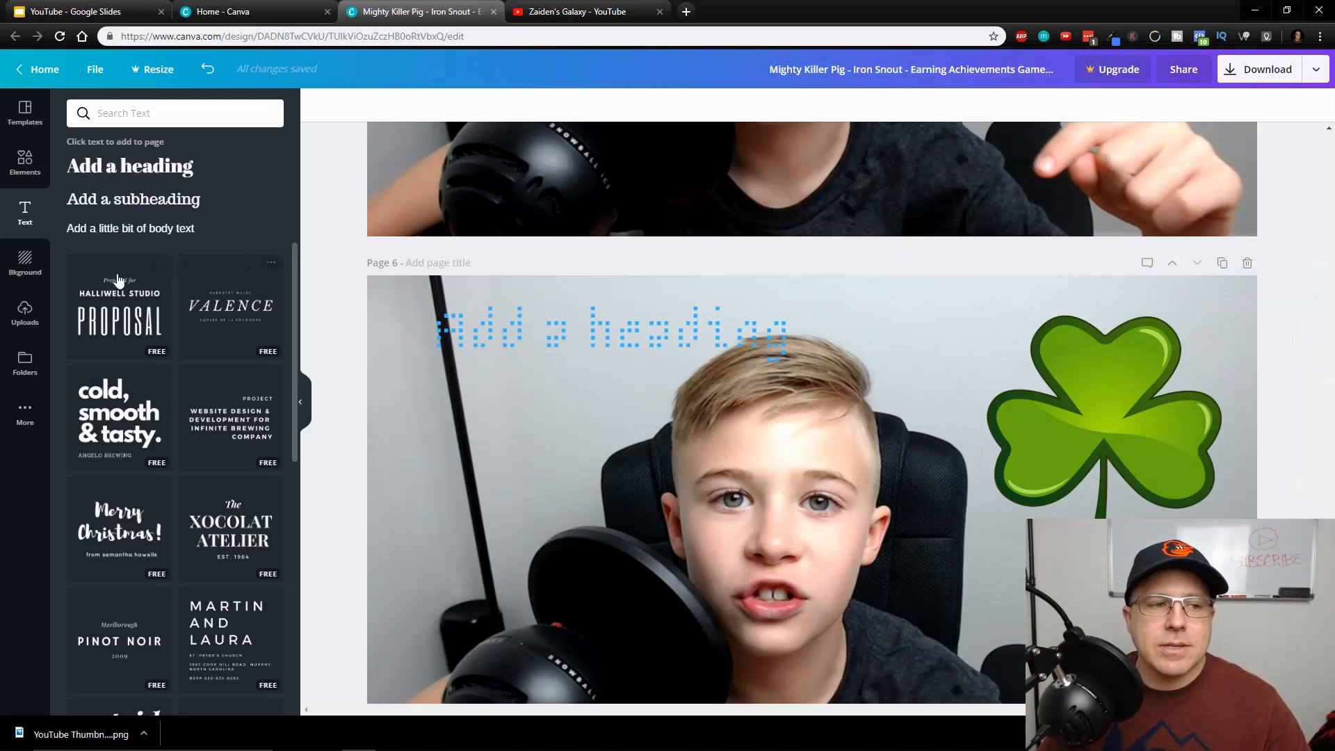
# Look over the uploaded images and the saved designs on the home page, and return to the thumbnail design
pyautogui.click(25, 313)
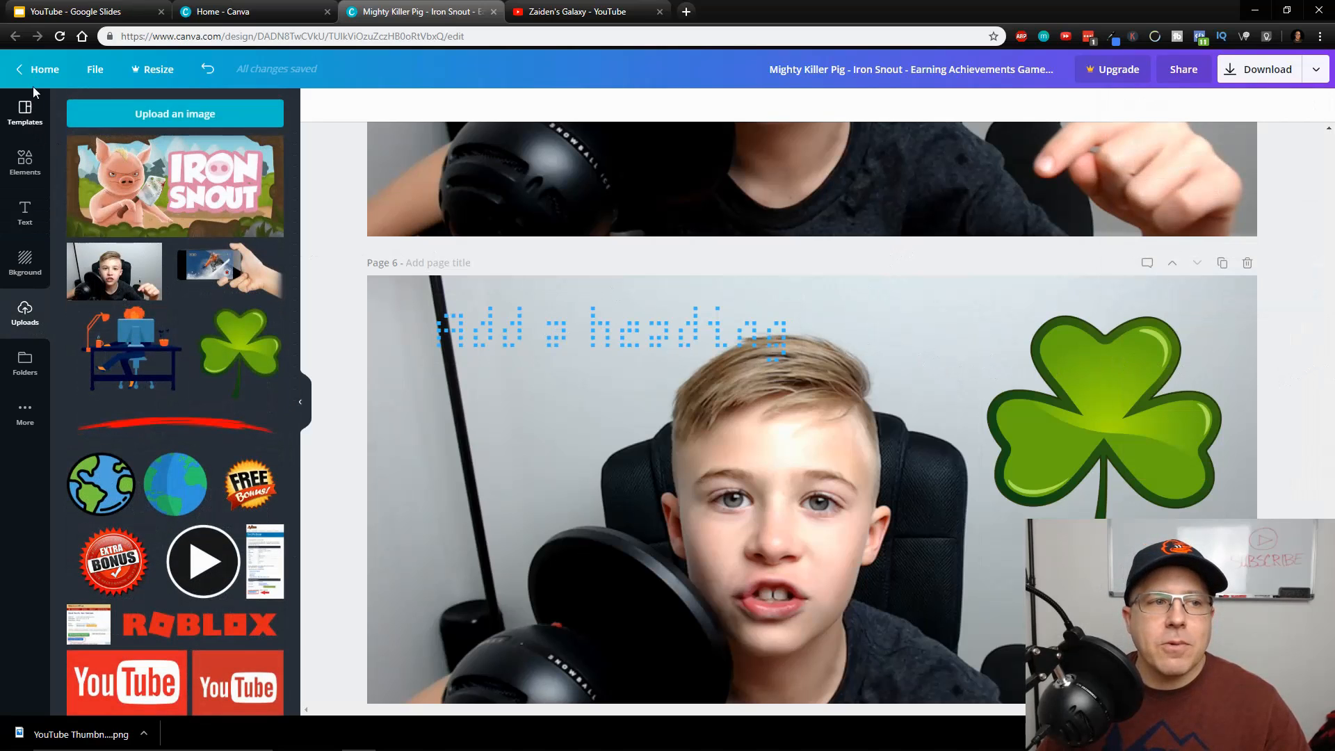
pyautogui.click(229, 12)
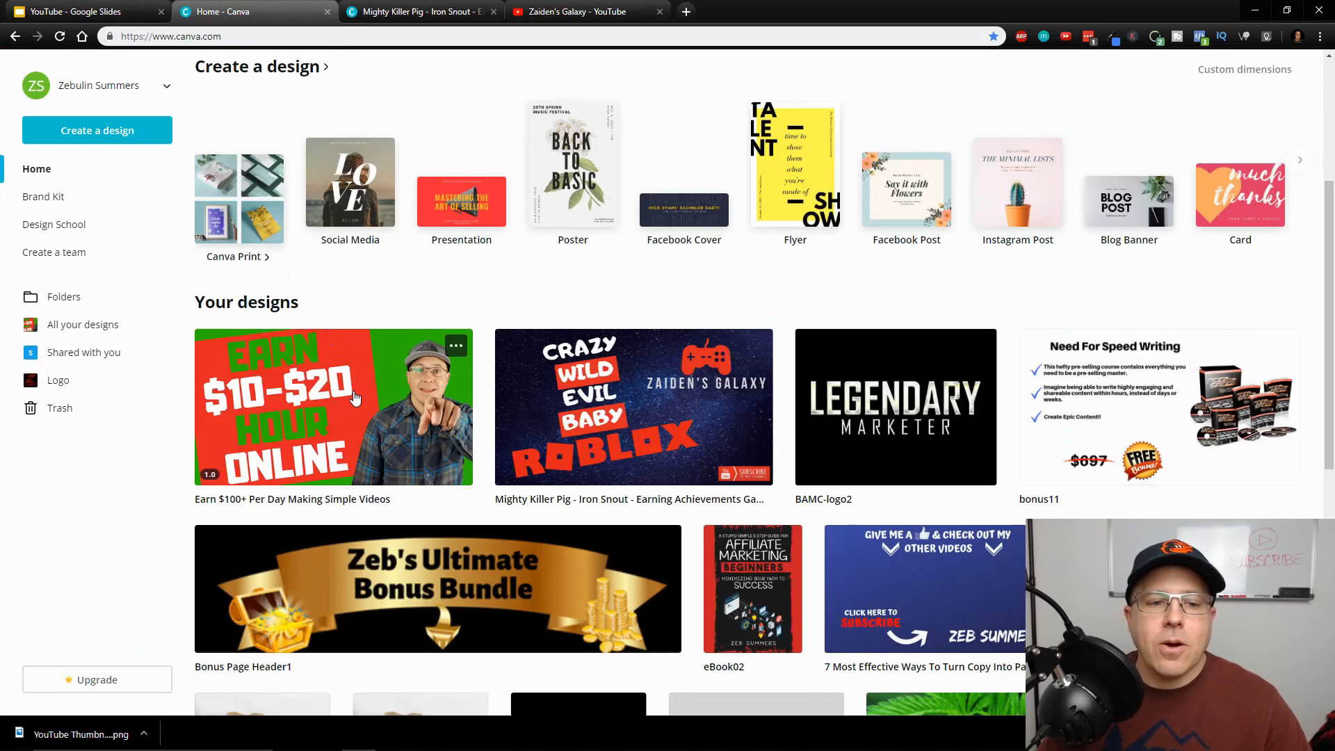
pyautogui.click(415, 12)
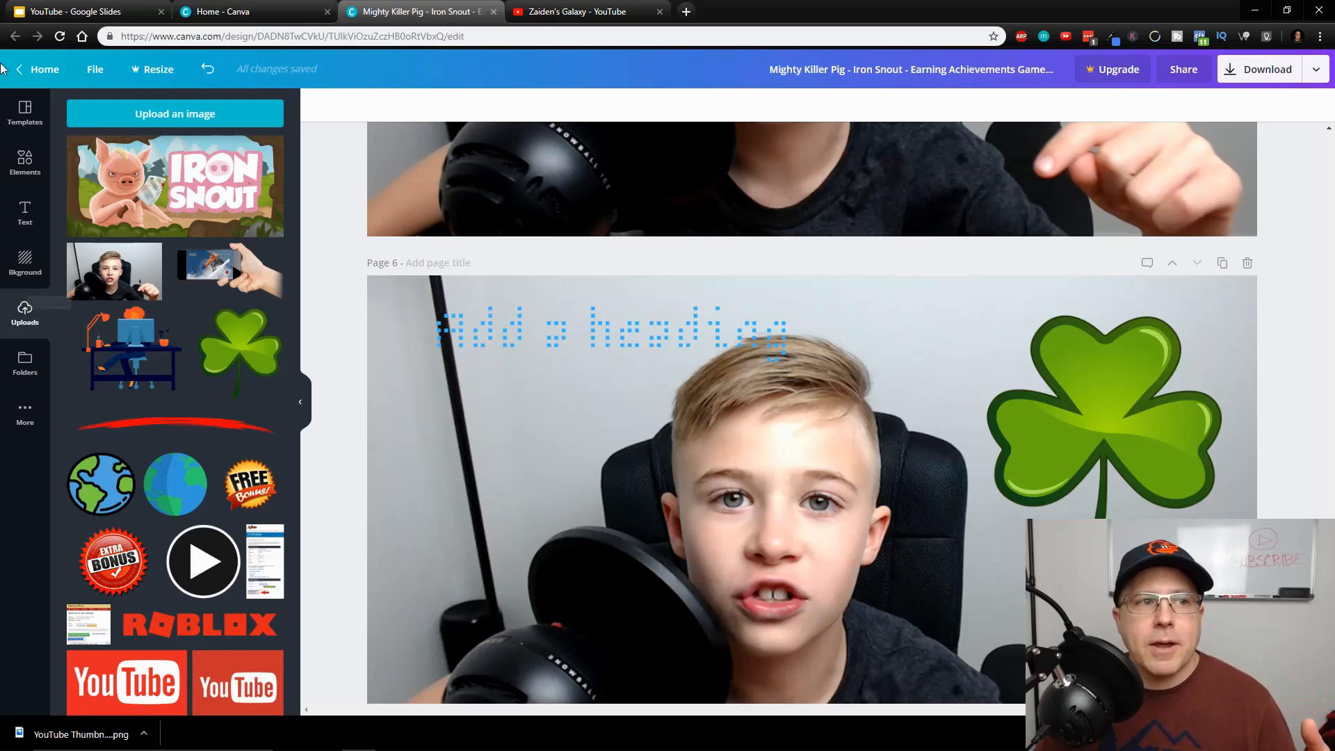
# Switch to the YouTube presentation in Google Slides and show its title slide, YouTube Thumbnails The Easy Way
pyautogui.click(66, 11)
pyautogui.scroll(-1, 517, 306)
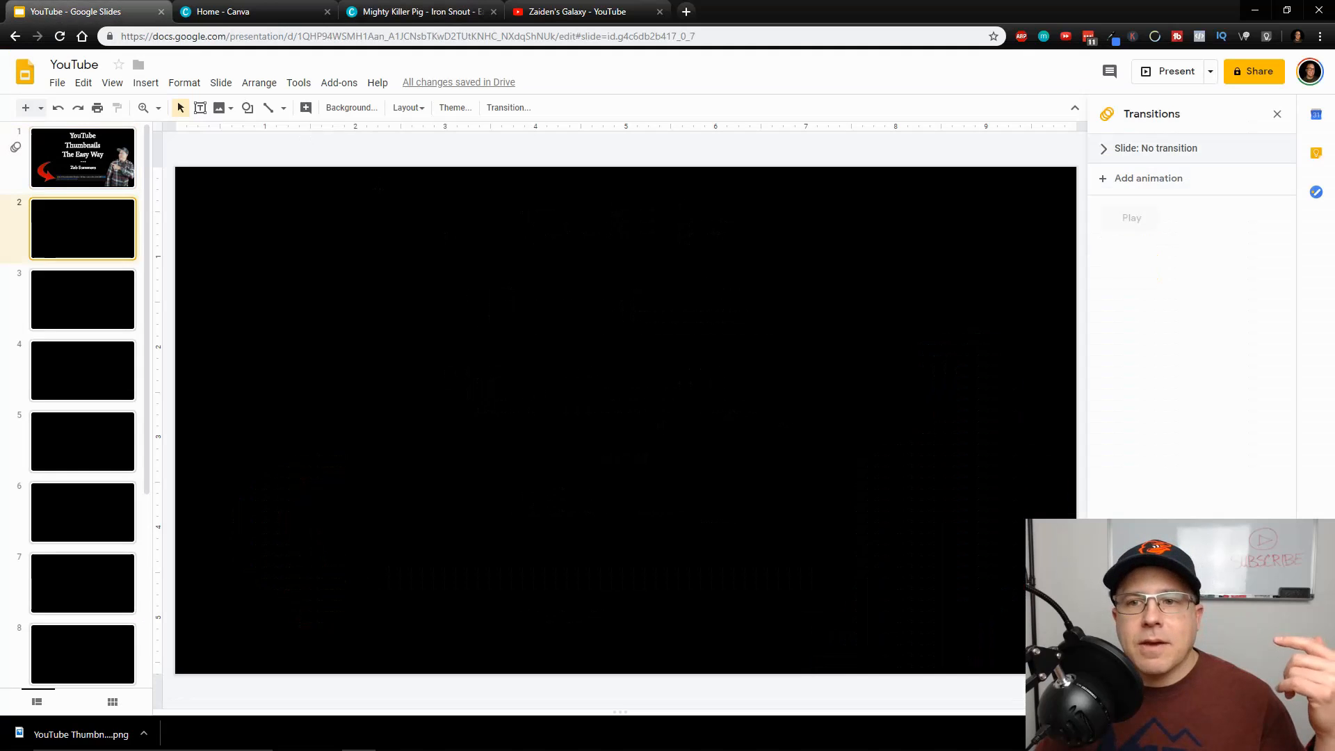
pyautogui.scroll(1, 517, 305)
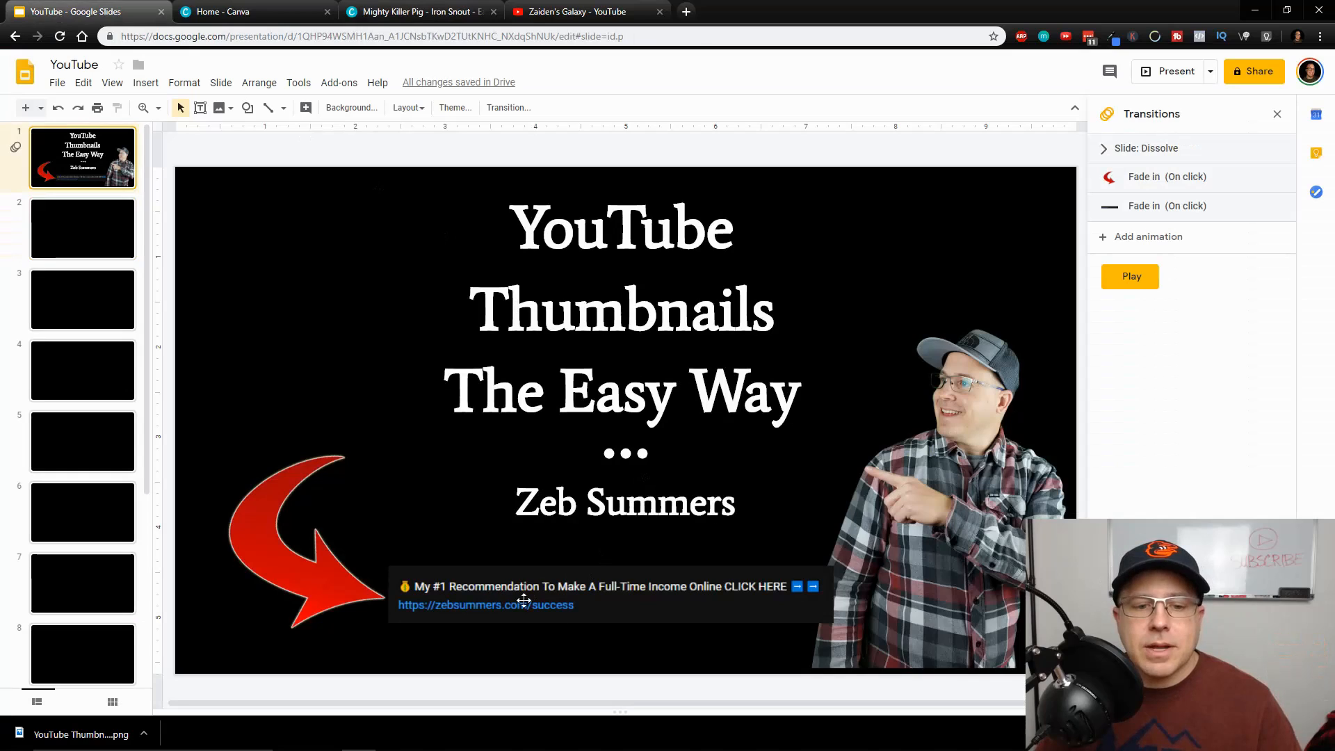